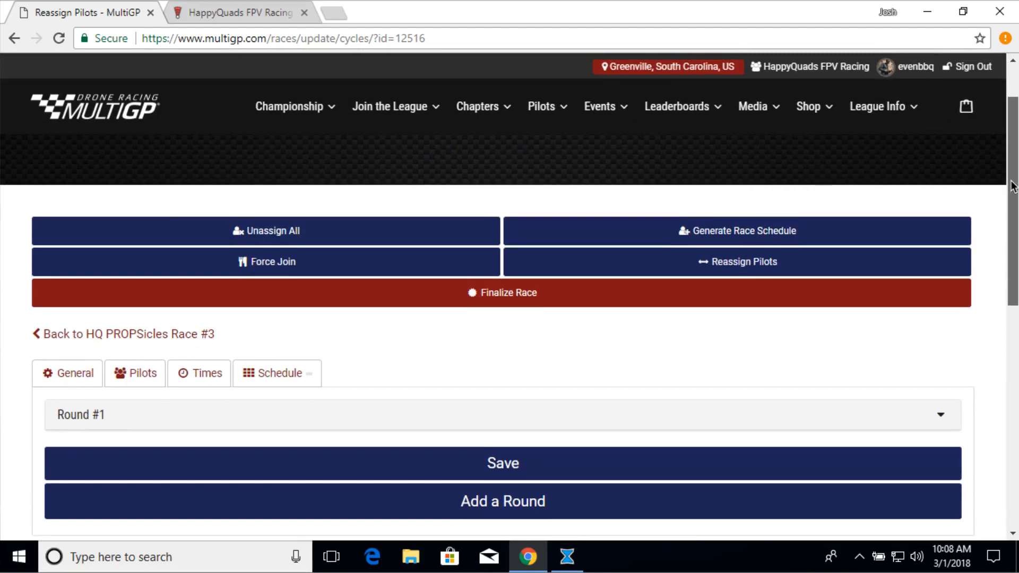
Copy the race ID 12516 from the race page's web address and switch to LiveTime ScoringEngine
left_click_drag(1012, 188, 1014, 162)
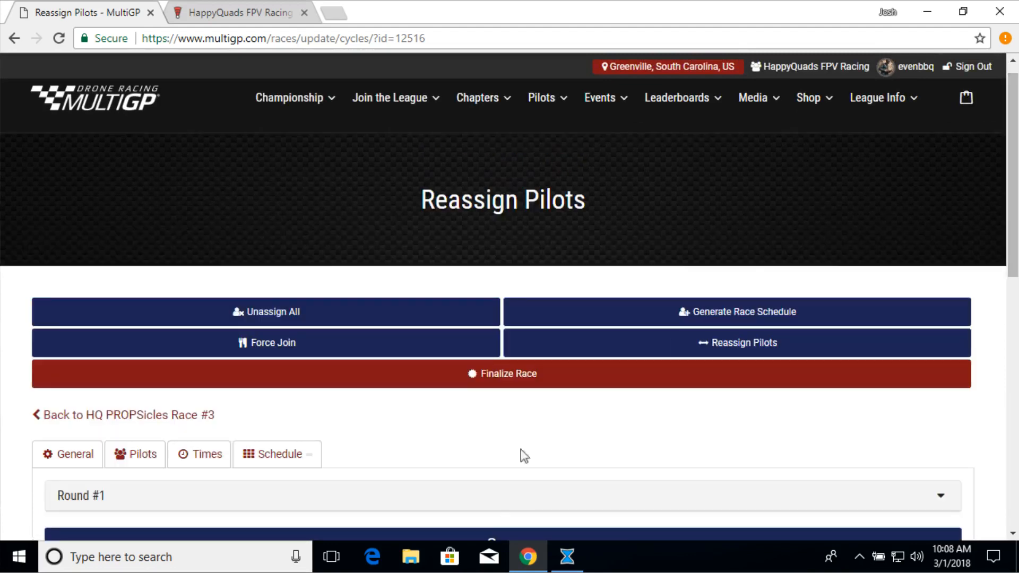
double_click(407, 39)
right_click(408, 38)
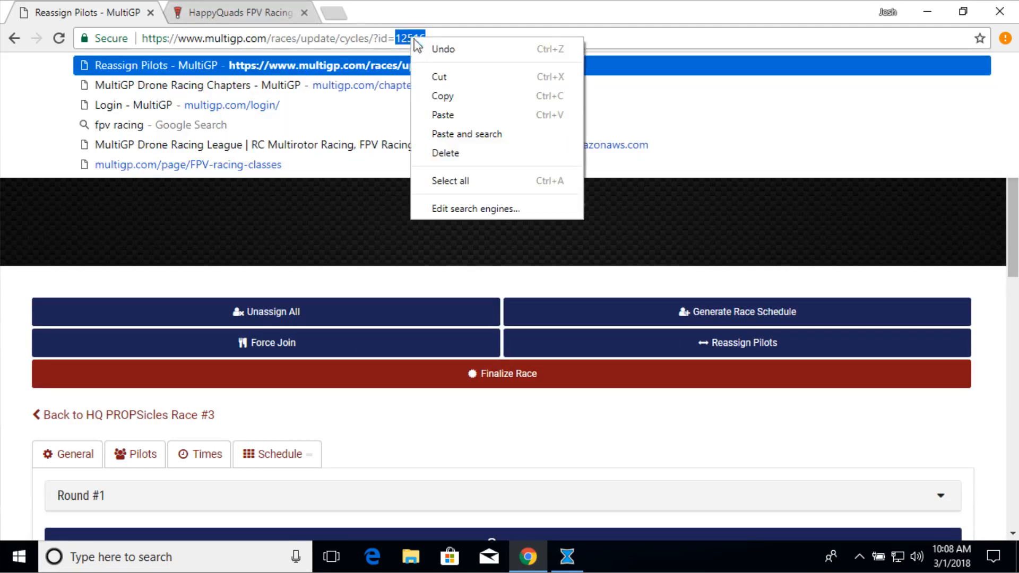
left_click(447, 94)
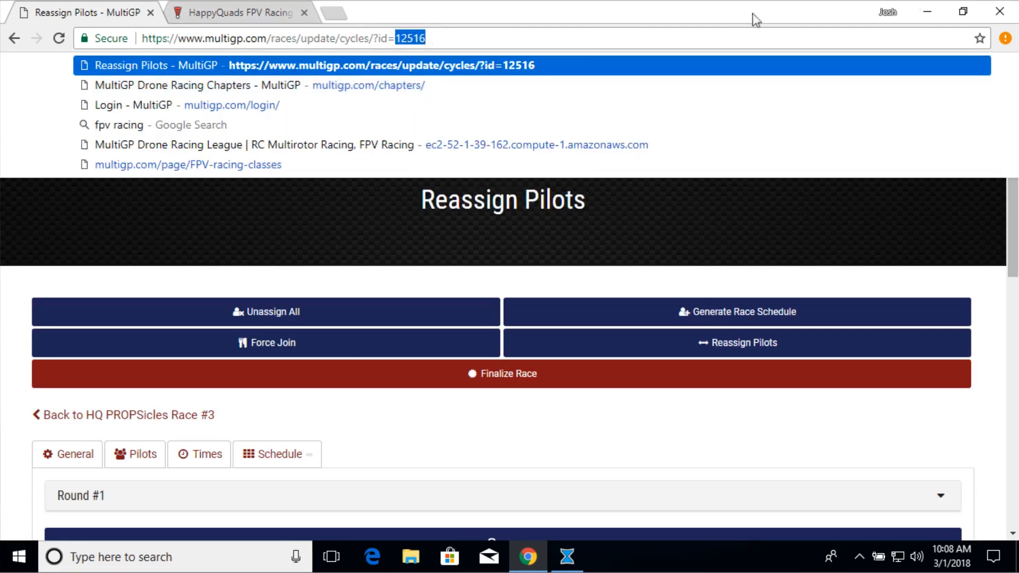
left_click(926, 12)
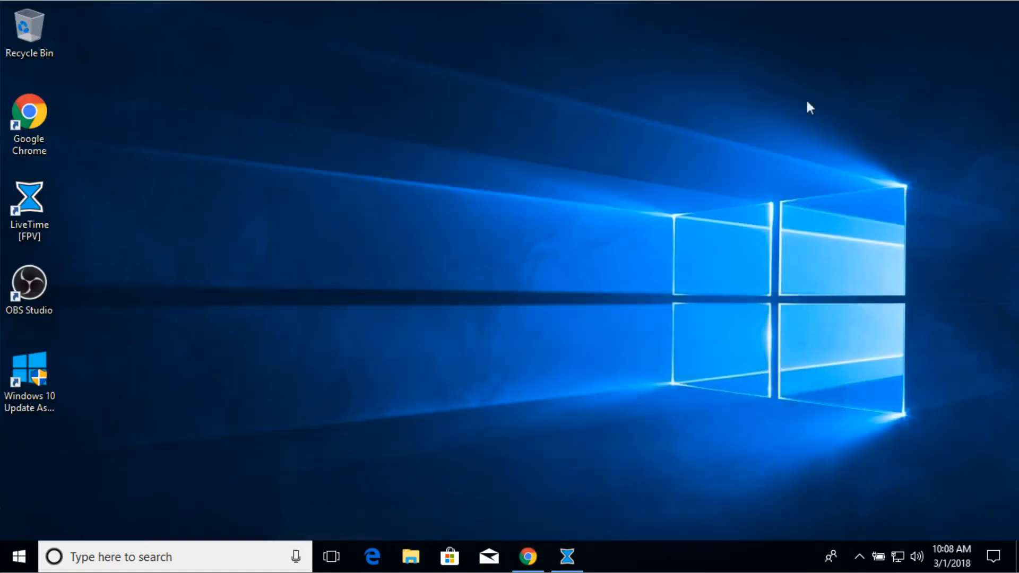
left_click(566, 556)
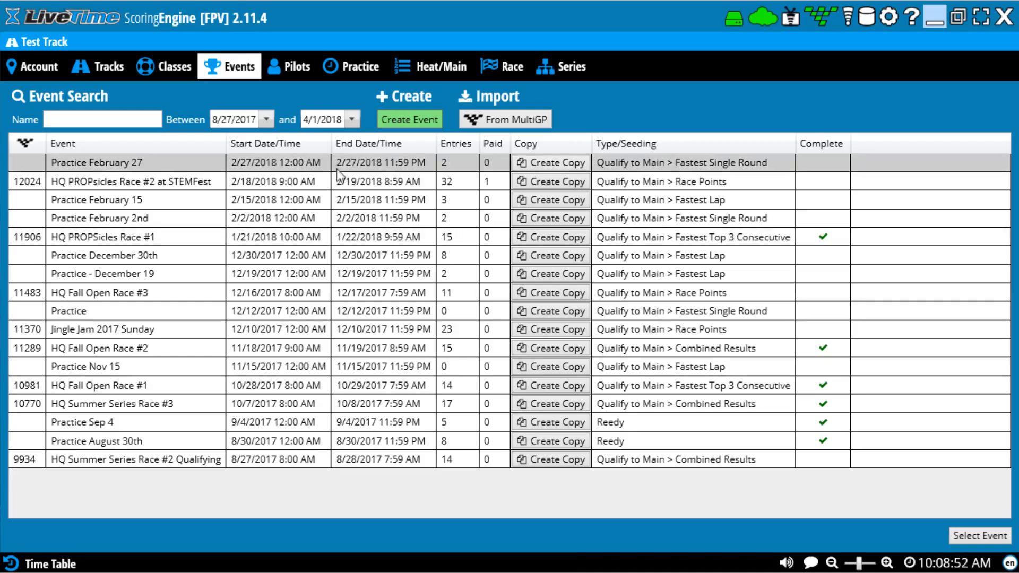
Review the Test Track settings and the list of existing classes
left_click(108, 66)
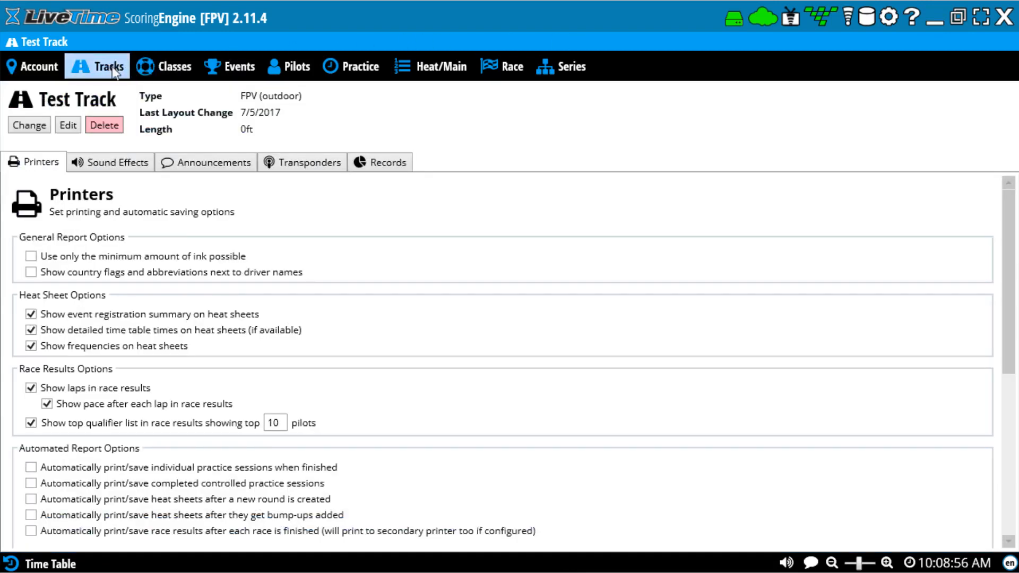
left_click(168, 64)
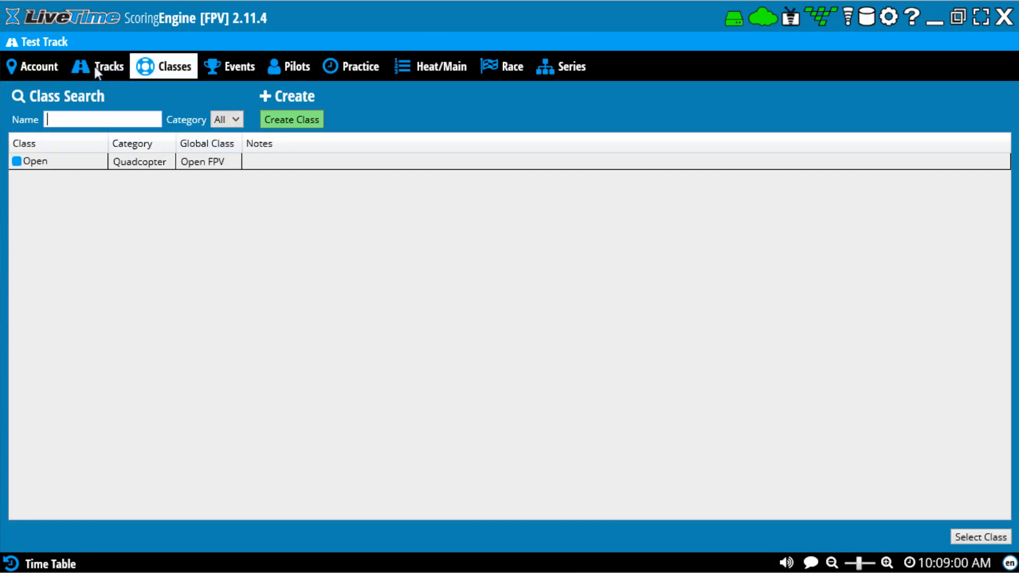
left_click(116, 60)
left_click(151, 61)
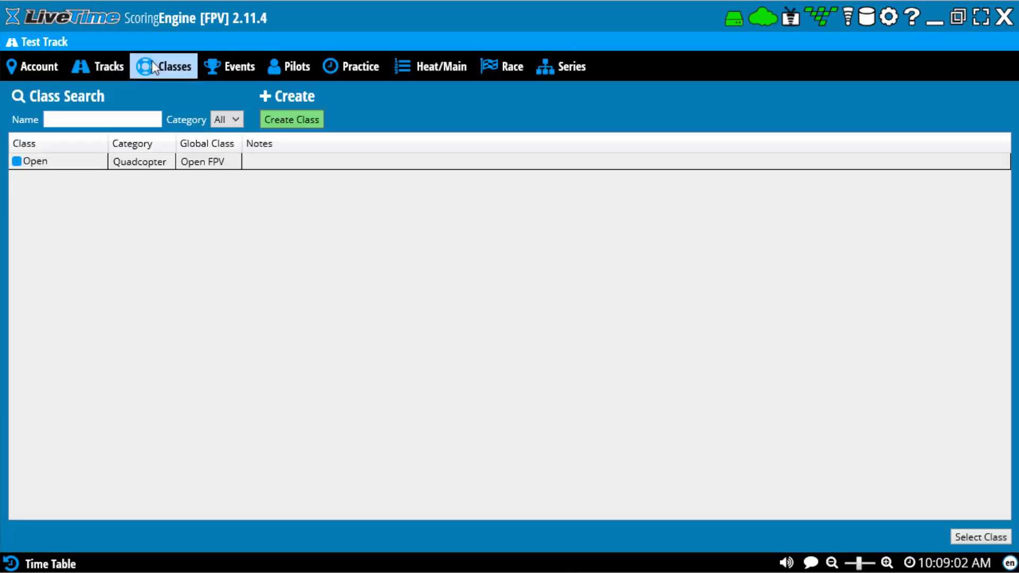
Open the MultiGP import from the events list and look through the events offered
left_click(246, 74)
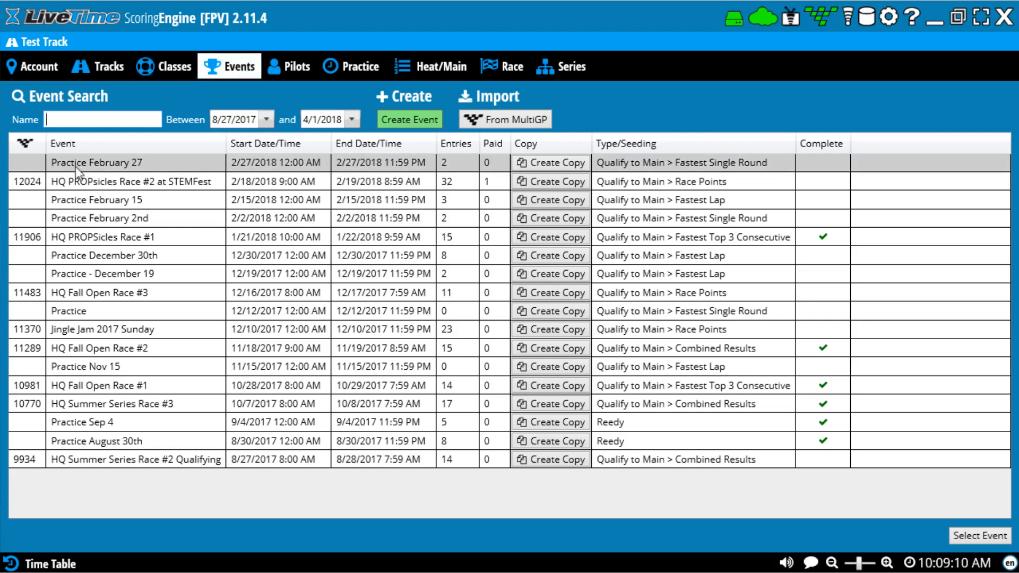
left_click(417, 118)
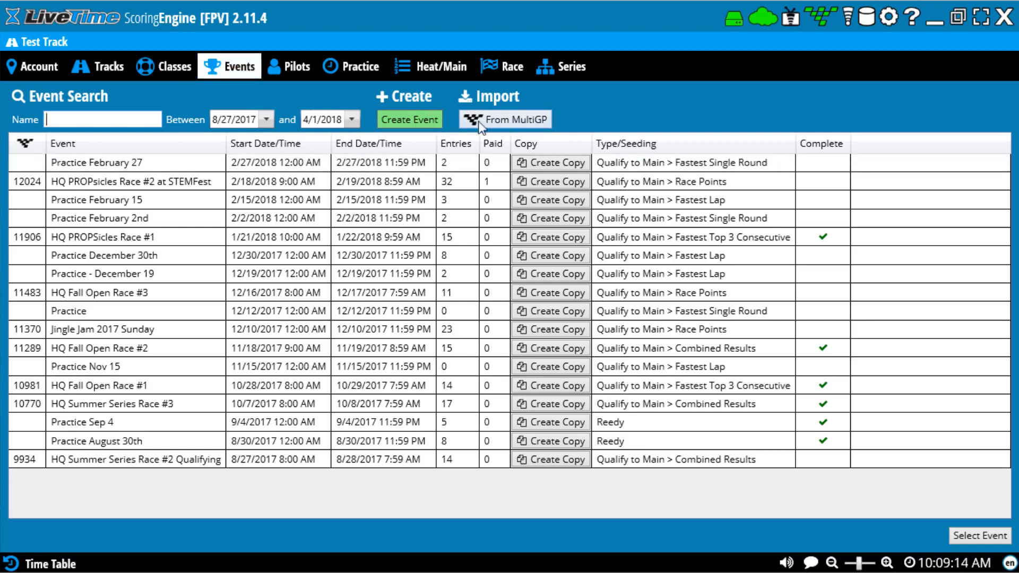
left_click(508, 120)
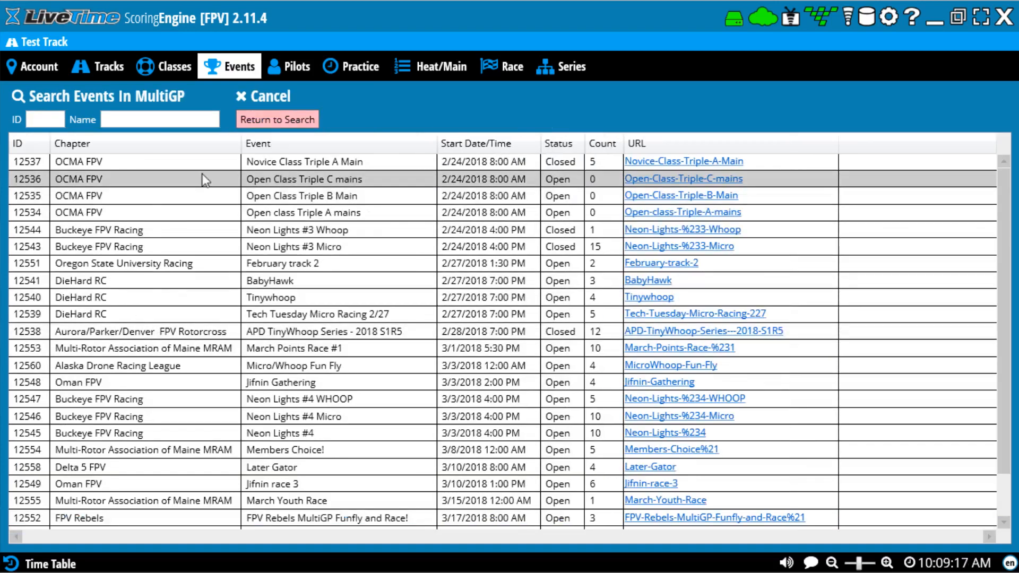
scroll(205, 181, "down", 1)
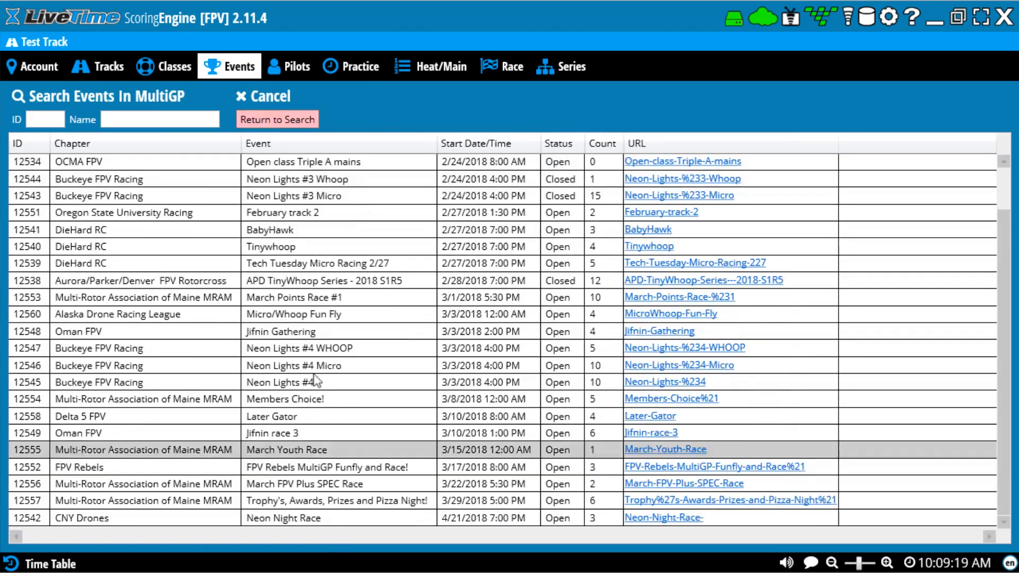
scroll(311, 306, "up", 1)
scroll(312, 313, "down", 1)
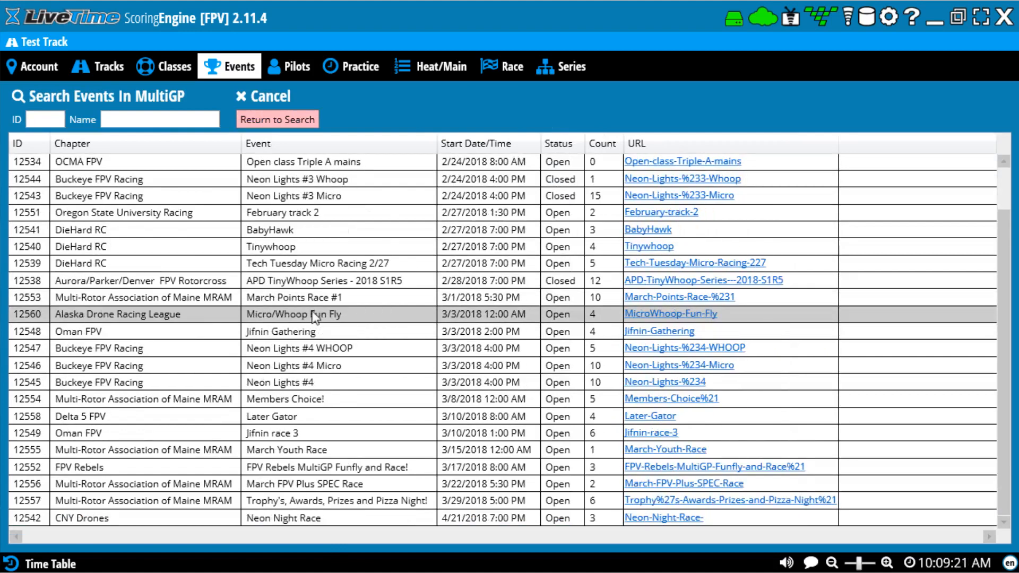
scroll(133, 298, "up", 1)
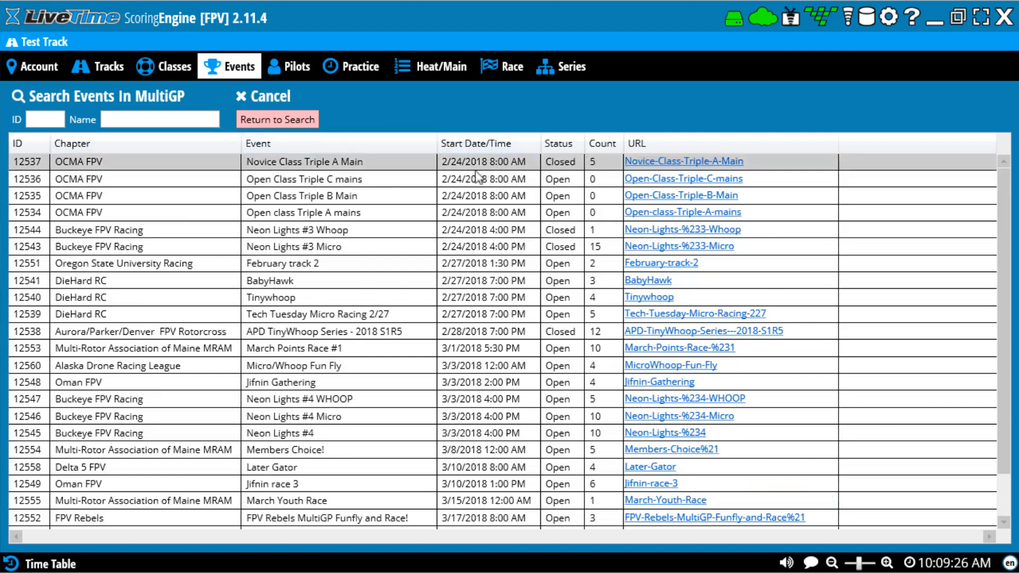
Search the MultiGP events by the copied ID 12516 and select HQ PROPSicles Race #3 for import
left_click(43, 122)
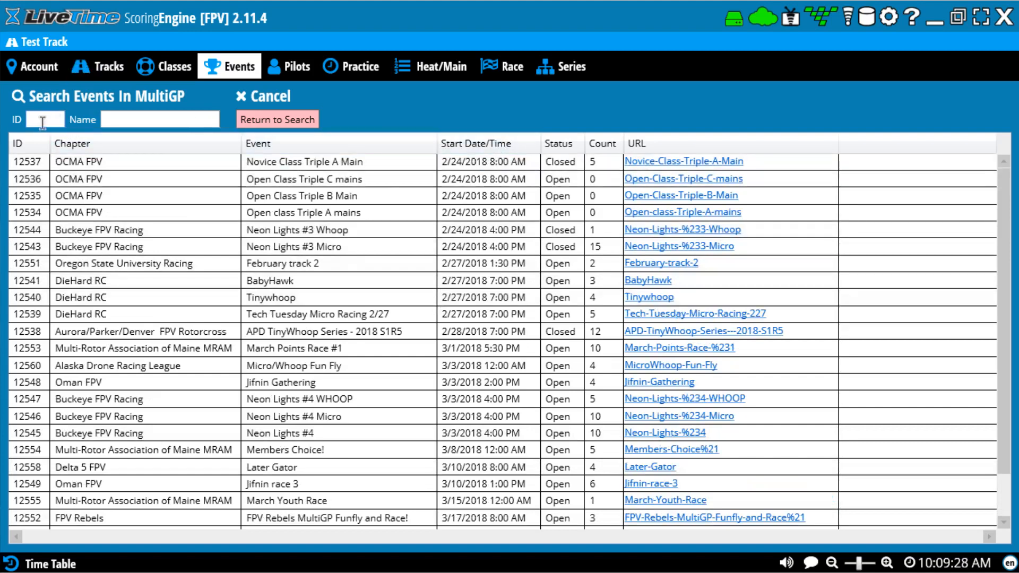
right_click(42, 122)
left_click(101, 171)
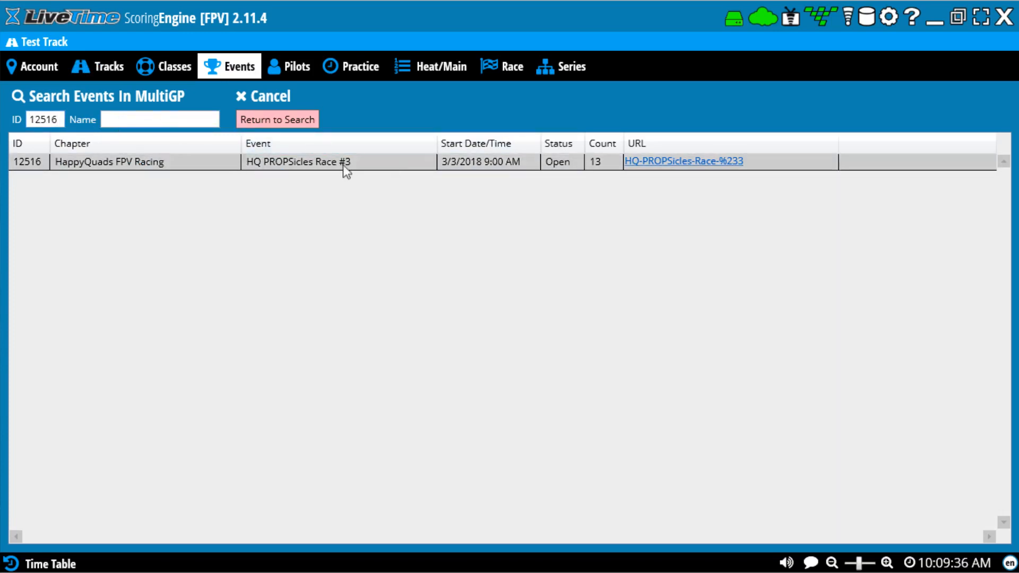
left_click(144, 164)
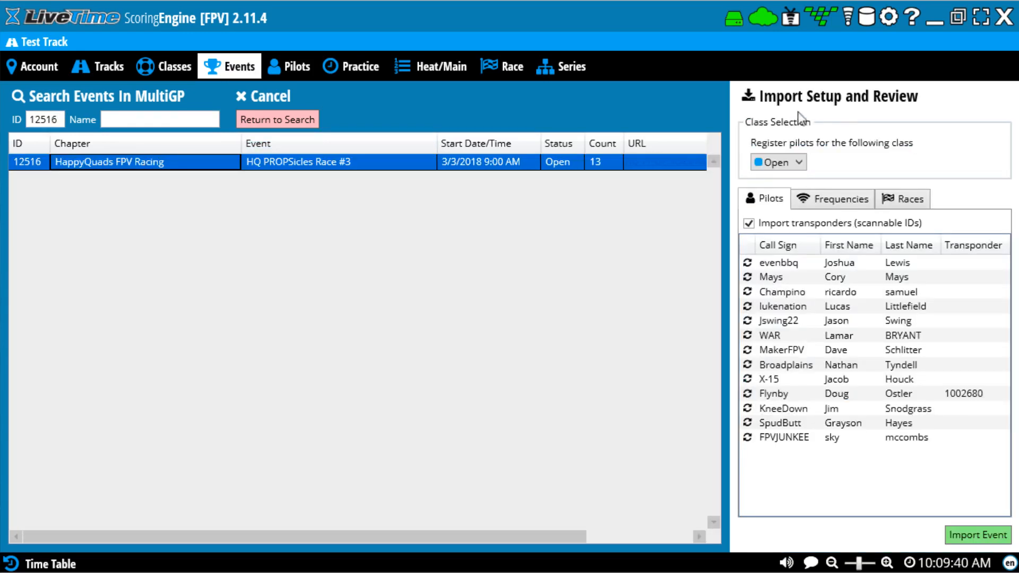
Choose the Open class for registering the imported pilots and review the event's frequency list
left_click(790, 163)
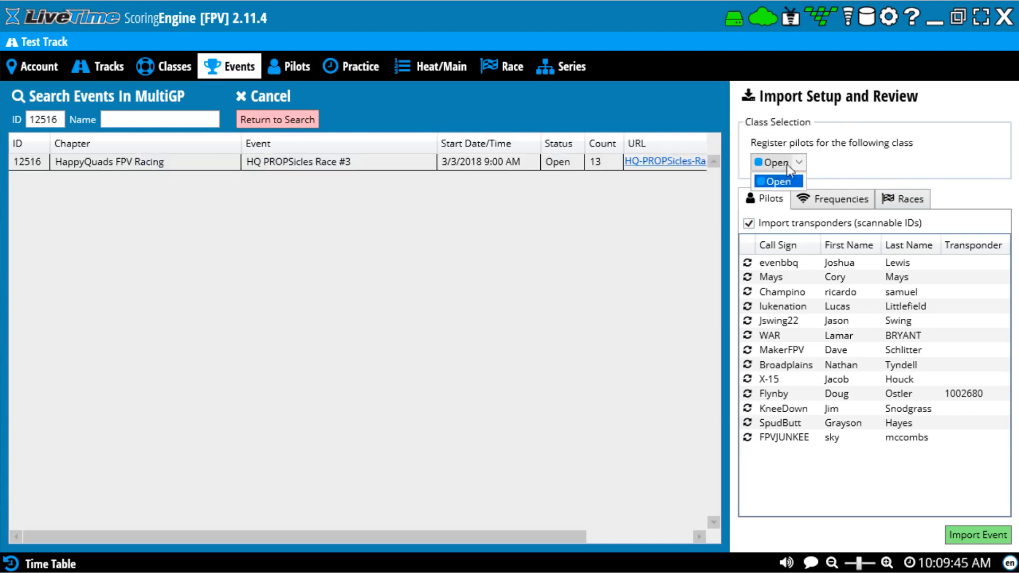
left_click(790, 182)
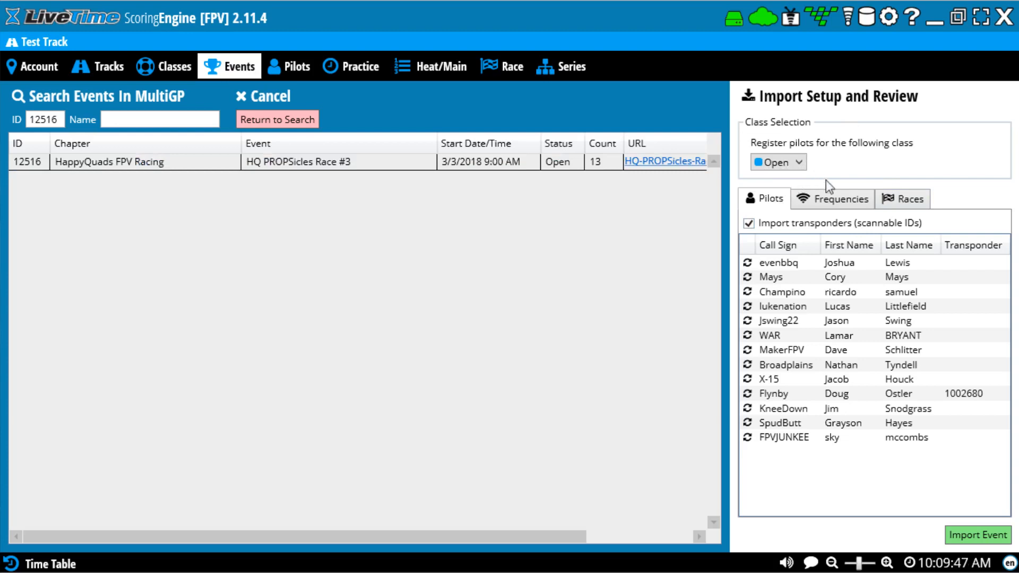
left_click(791, 158)
left_click(791, 158)
left_click(821, 200)
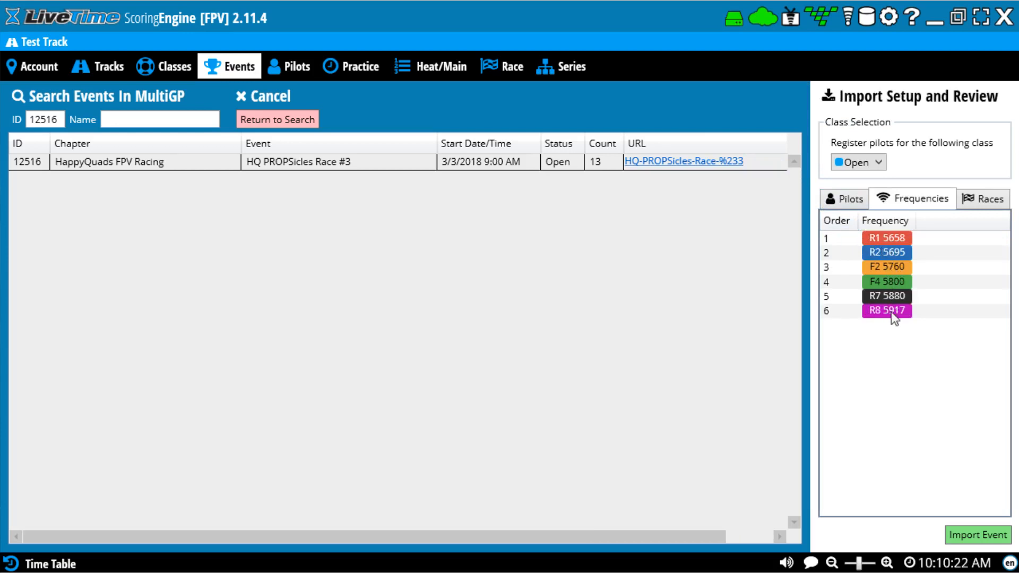
left_click(869, 298)
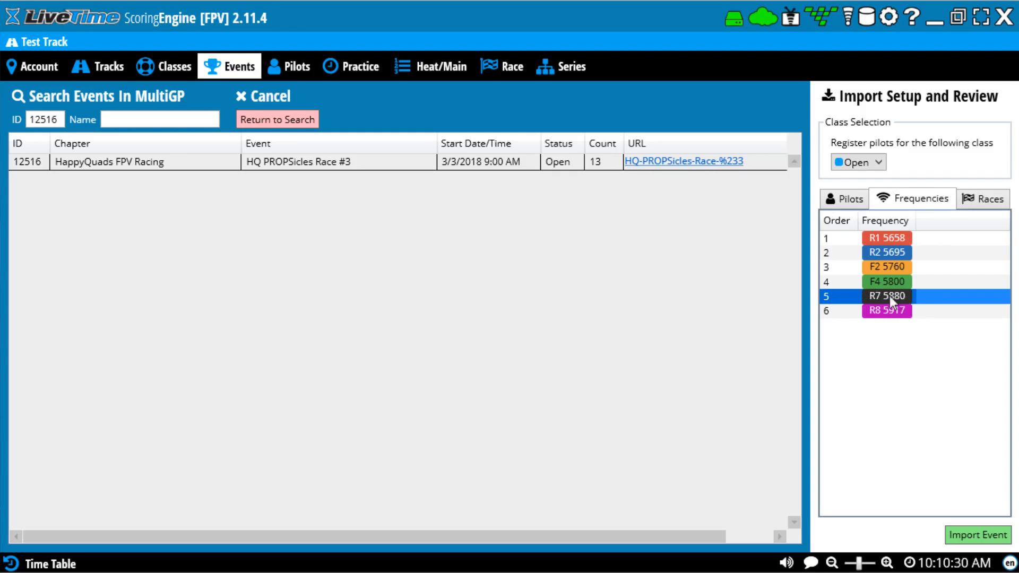
Examine the pilots, drone numbers and frequencies assigned in Open heats 1, 2 and 3 of round Q1
left_click(985, 197)
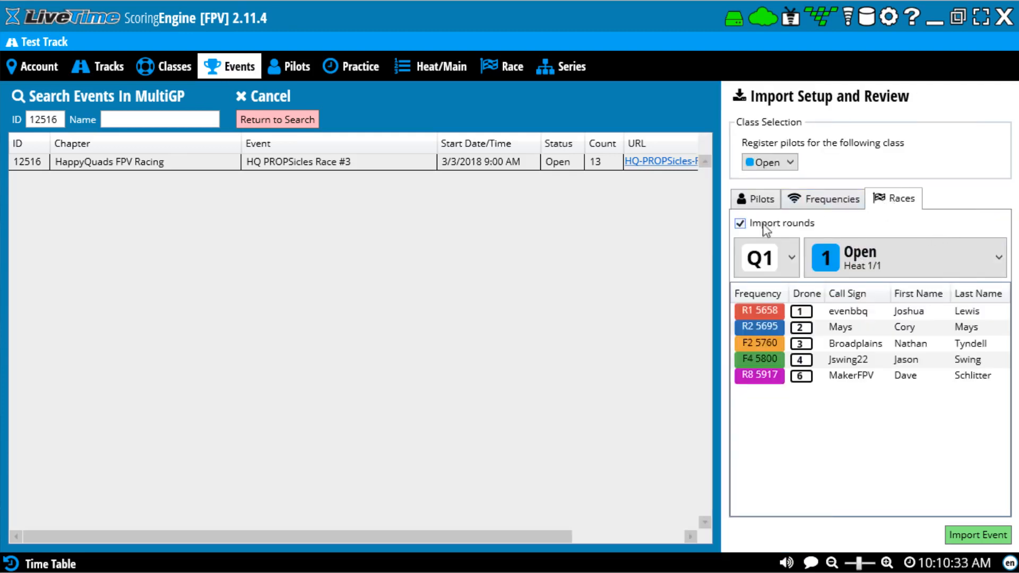
left_click(775, 259)
left_click(778, 307)
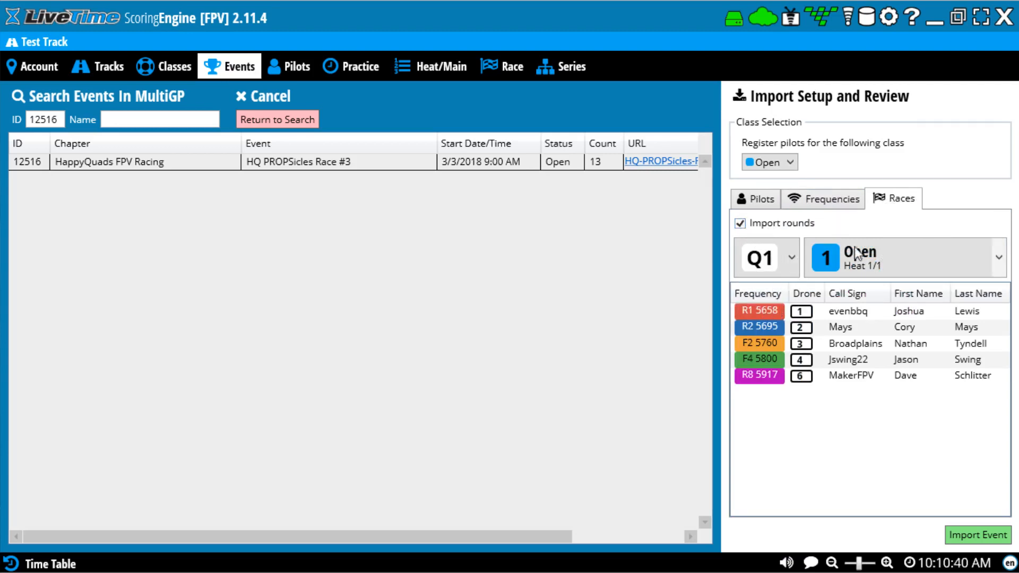
left_click(877, 260)
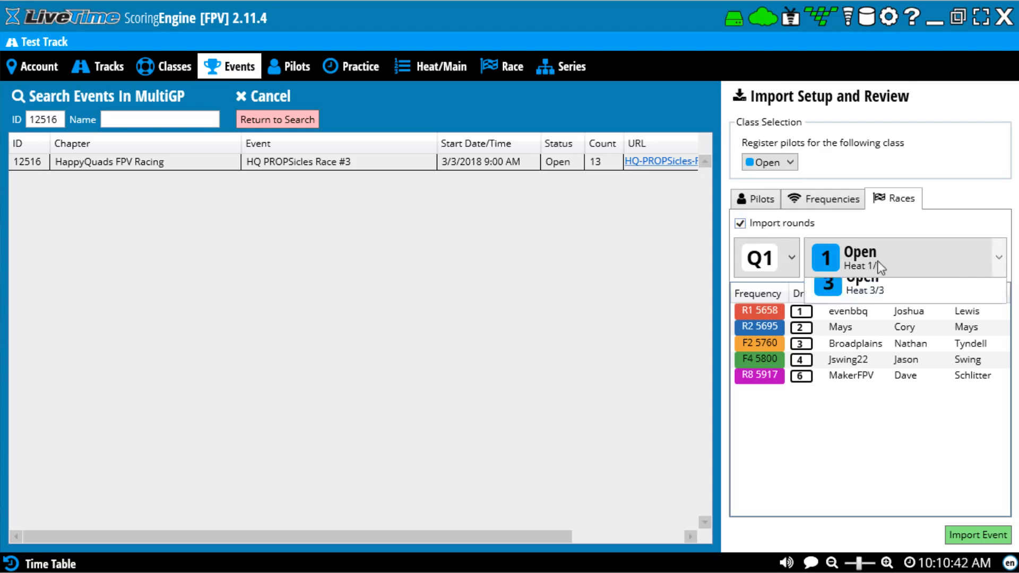
left_click(867, 340)
left_click(880, 267)
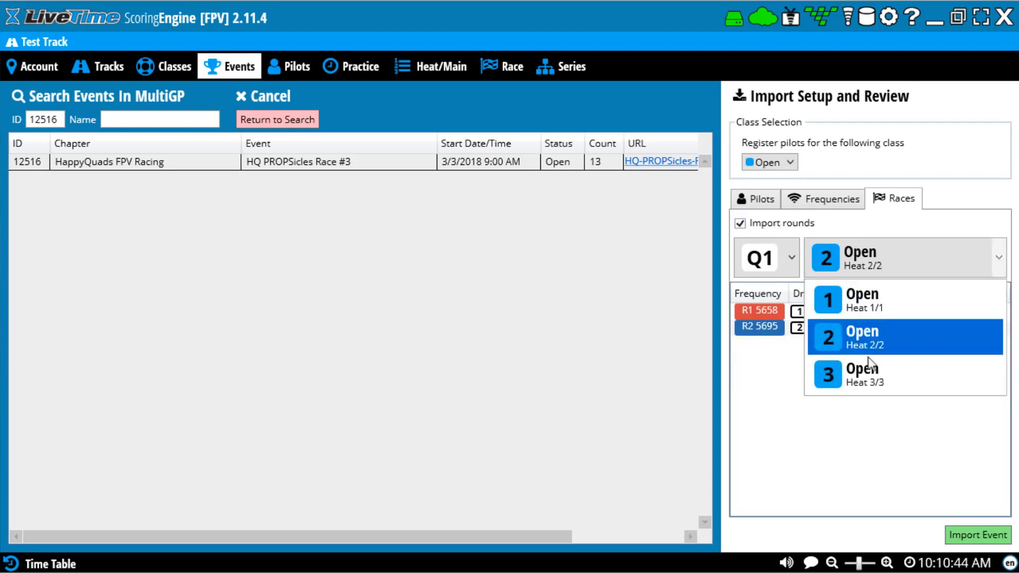
left_click(870, 365)
left_click(880, 267)
left_click(838, 294)
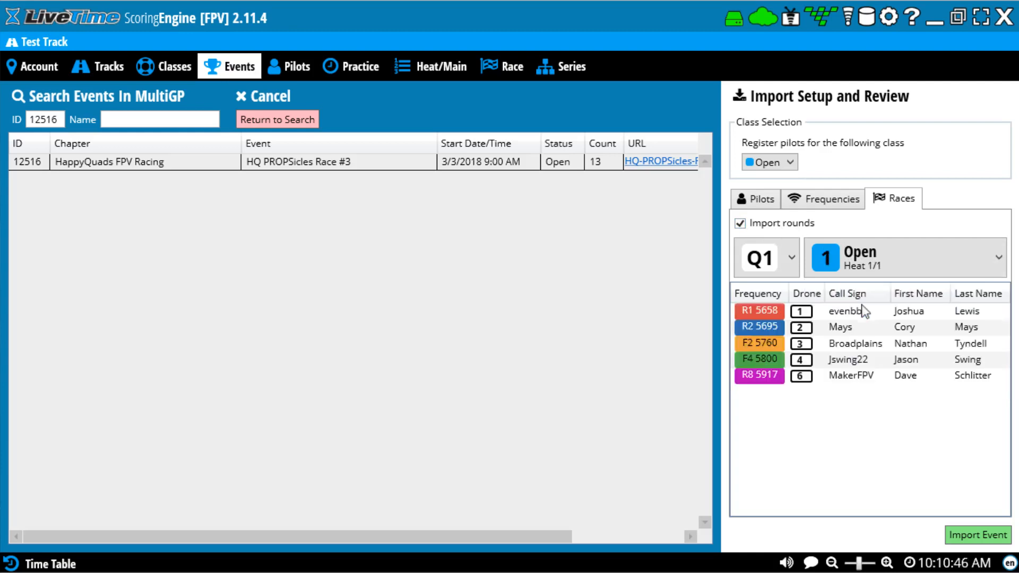
left_click(764, 345)
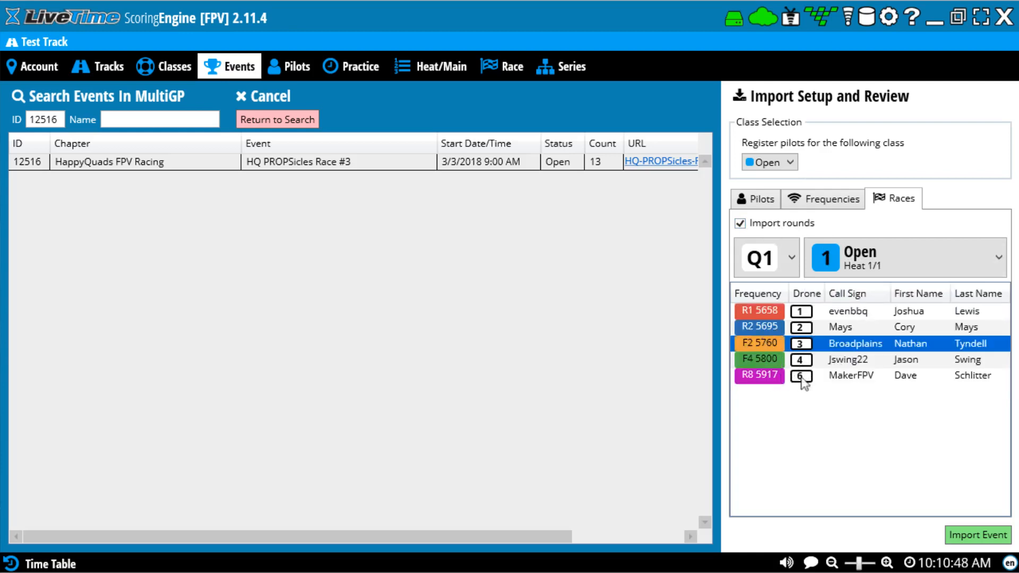
left_click(843, 378)
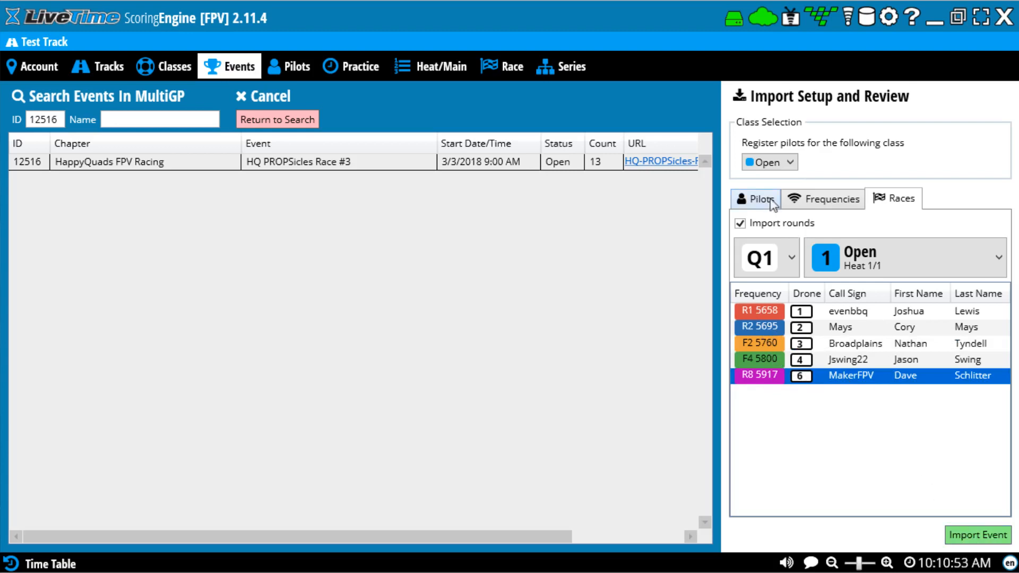
Recheck the pilot list and import HQ PROPSicles Race #3 with its transponders and rounds
left_click(753, 199)
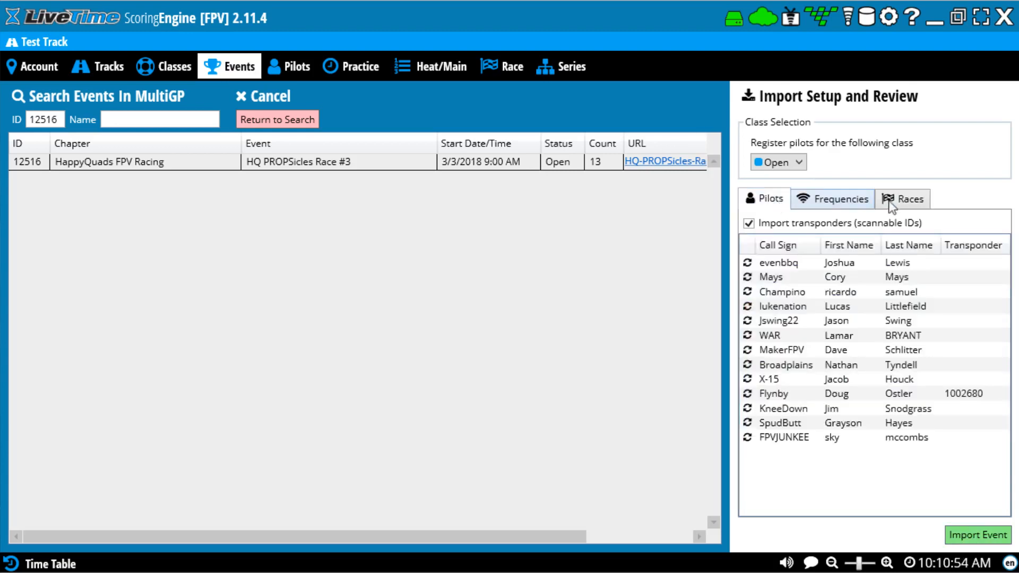
left_click(959, 532)
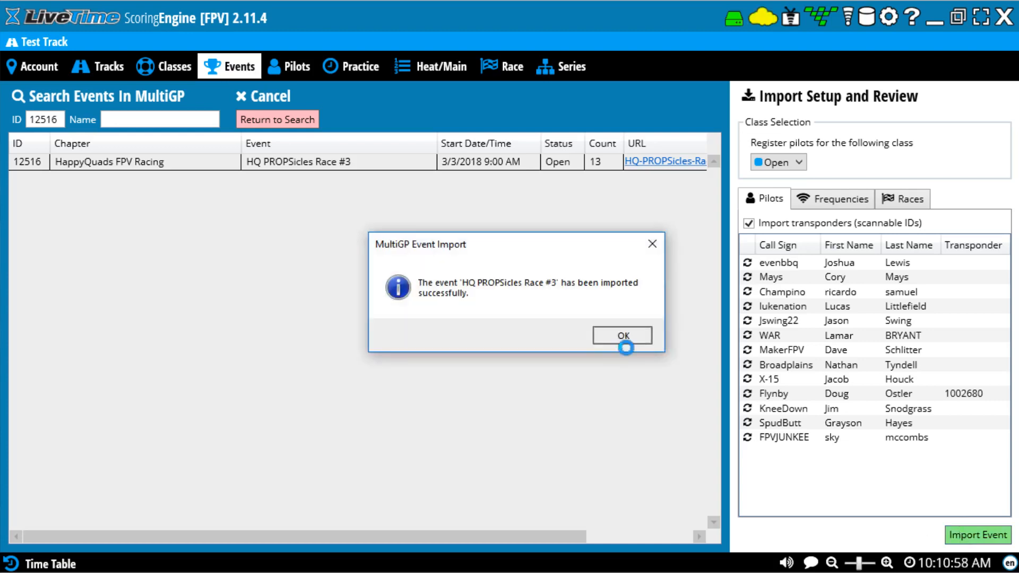
left_click(623, 340)
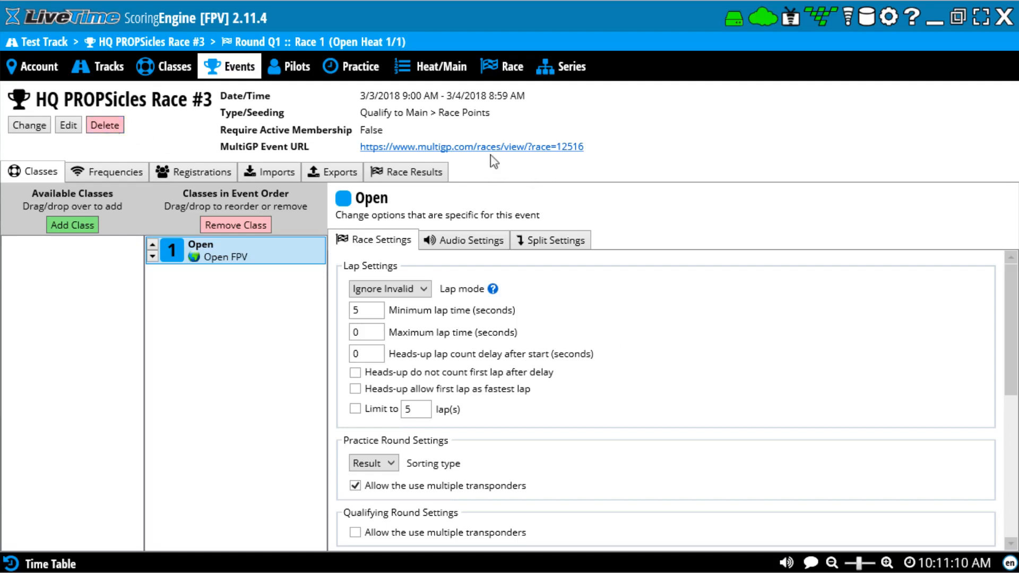
Open the HQ PROPSicles Race #3 event details for editing and review the available main seeding methods
left_click(69, 128)
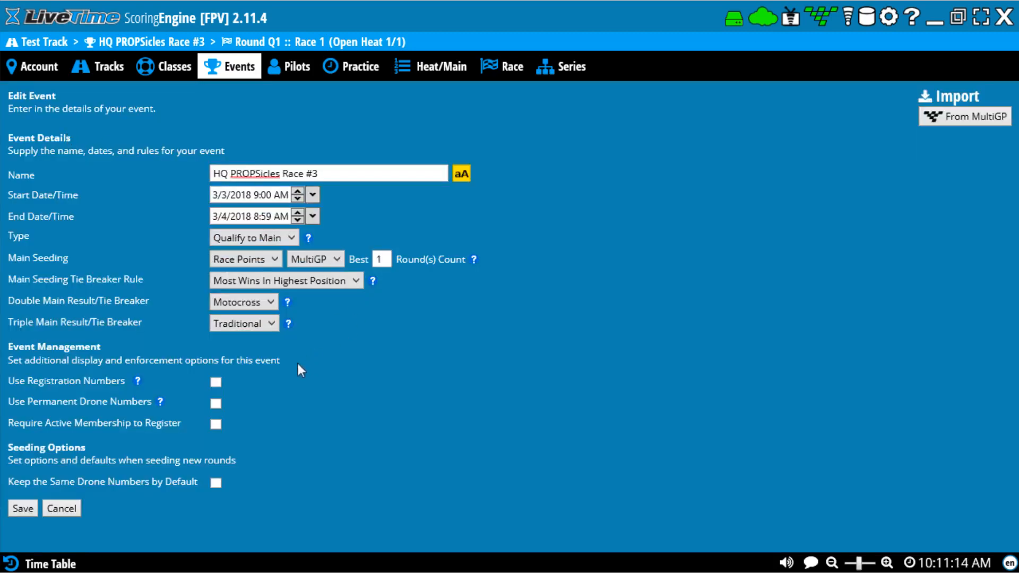
left_click(269, 259)
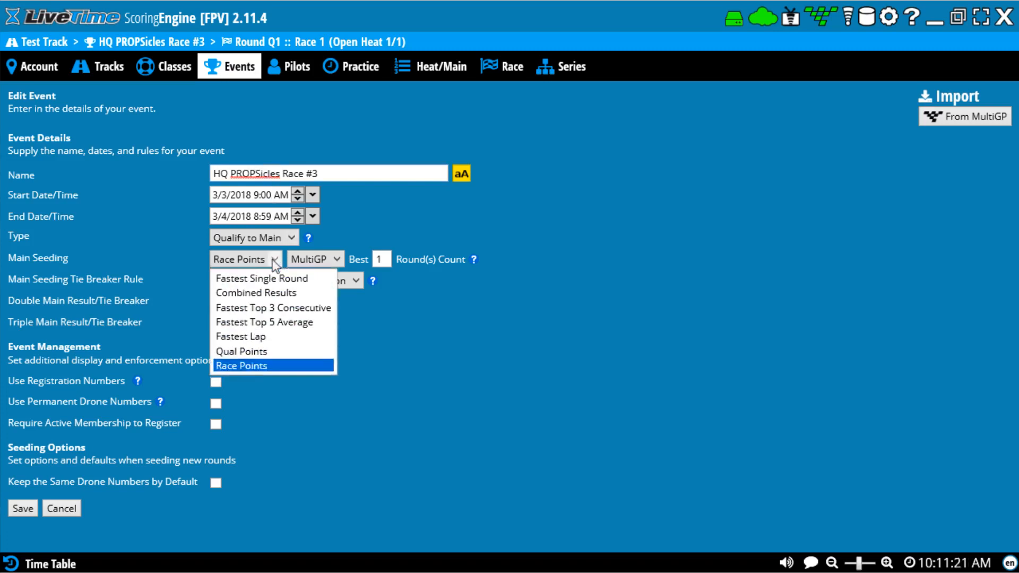
left_click(268, 259)
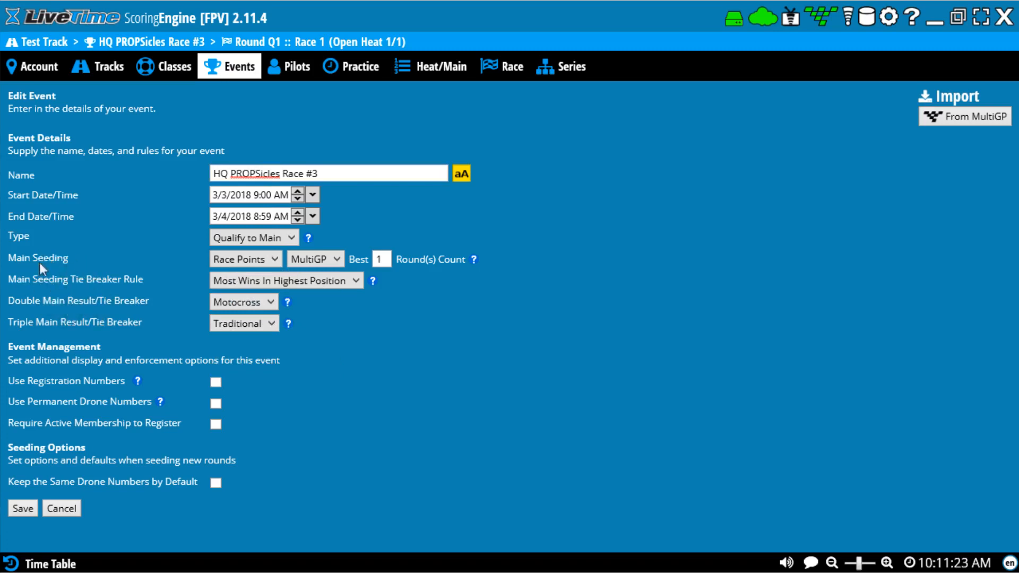
Set the event's main seeding to Combined Results counting the best 3 rounds
left_click(268, 259)
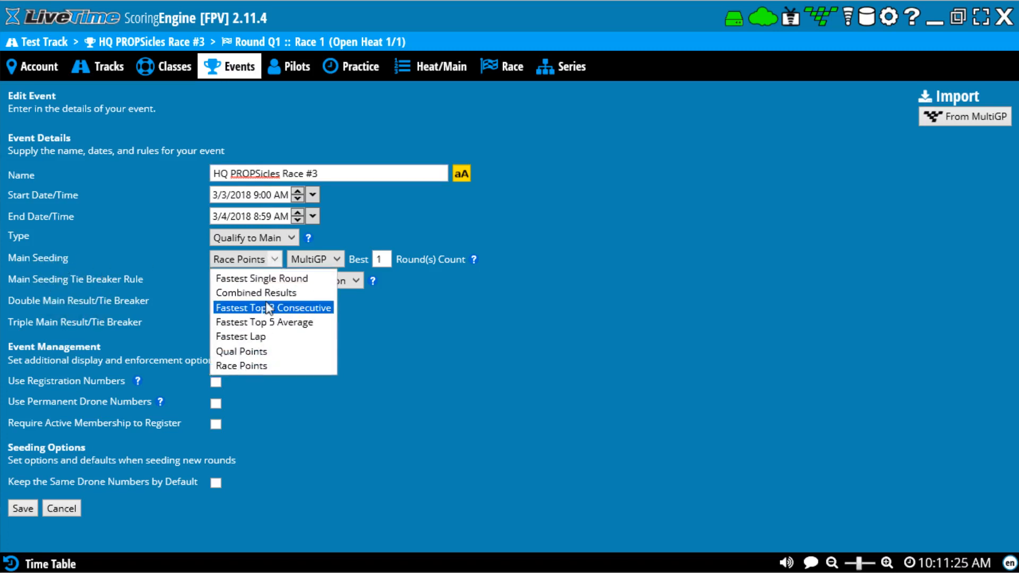
left_click(276, 292)
double_click(349, 259)
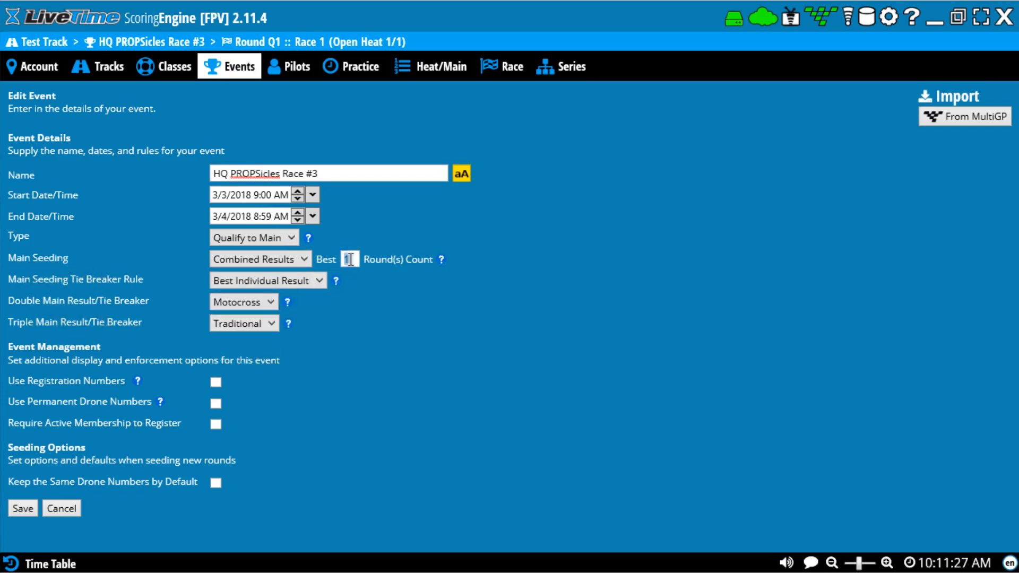
type("3")
Try Fastest Single Round and Fastest Top 3 Consecutive as the event's main seeding method
left_click(302, 259)
left_click(268, 279)
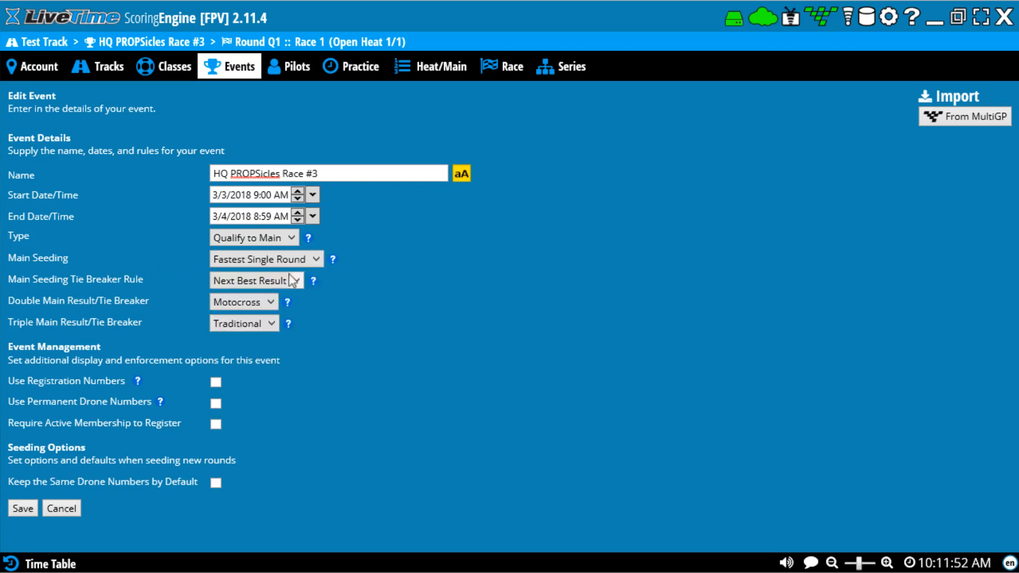
left_click(275, 259)
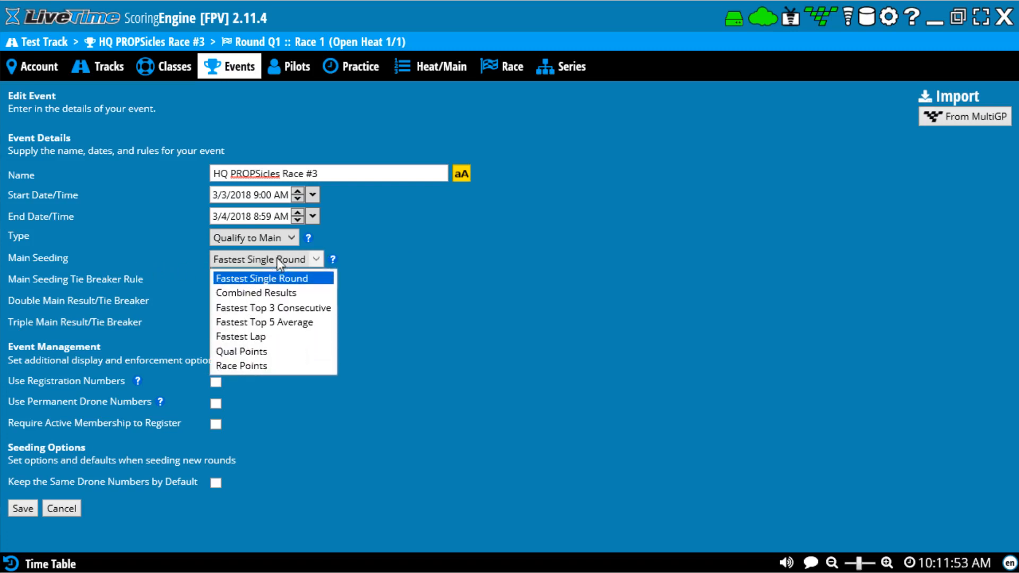
left_click(260, 306)
mouse_move(355, 259)
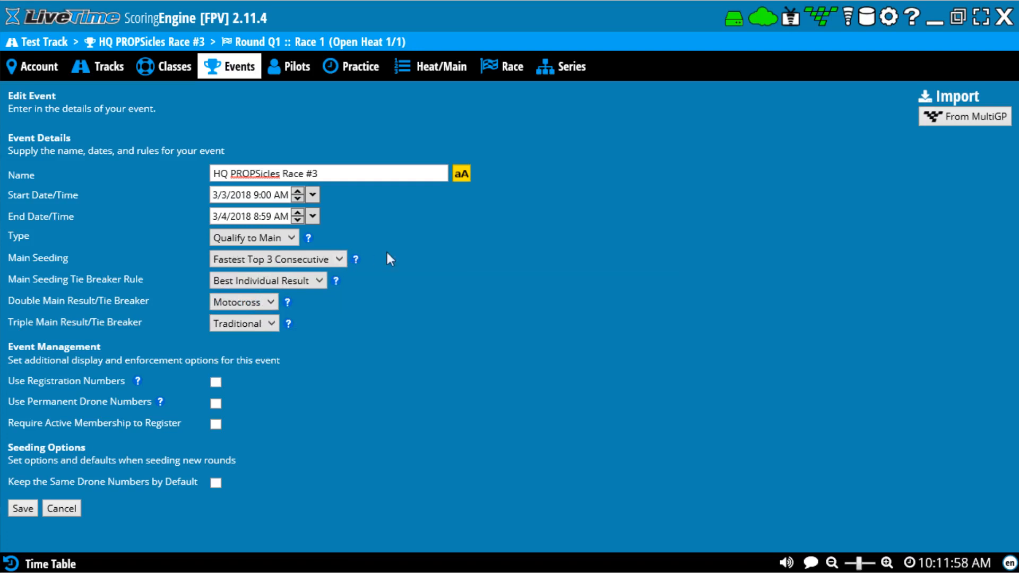
Set the event's main seeding to Fastest Single Round and check the tie breaker explanations
left_click(298, 263)
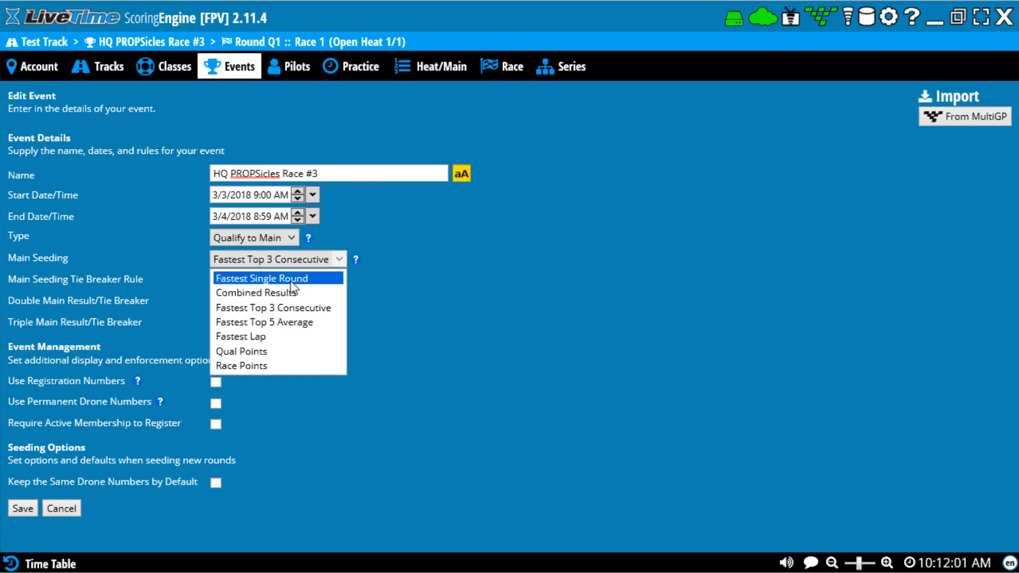
left_click(291, 279)
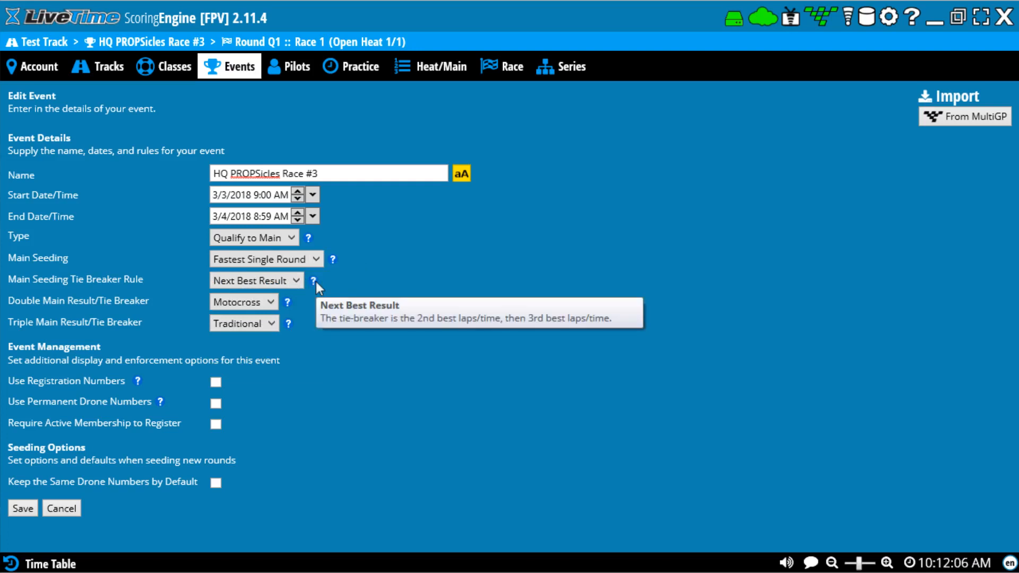
mouse_move(287, 305)
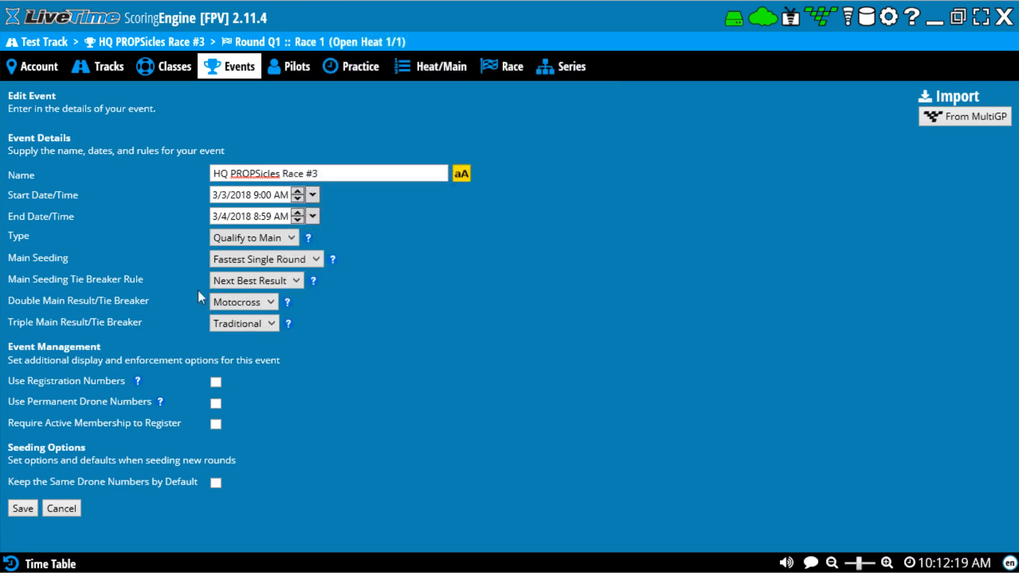
Leave the main seeding tie breaker at Next Best Result, enable keeping the same drone numbers by default, and save the event
left_click(215, 284)
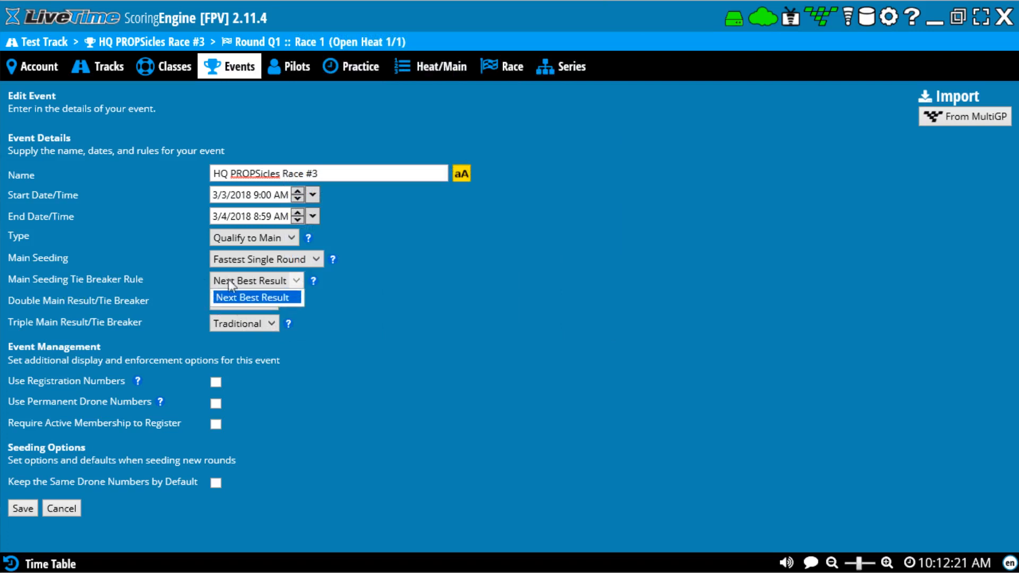
left_click(228, 279)
mouse_move(313, 281)
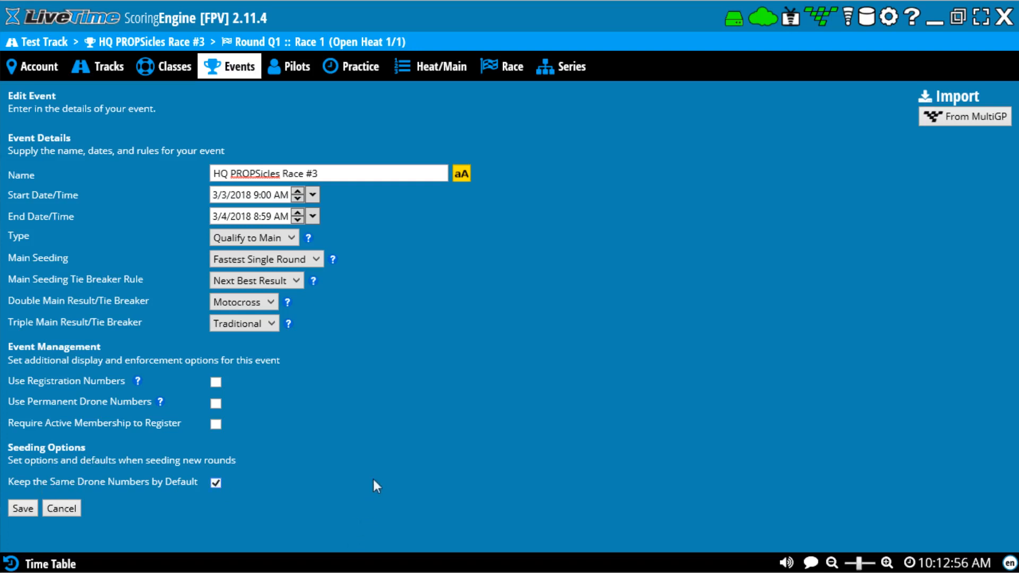
left_click(23, 507)
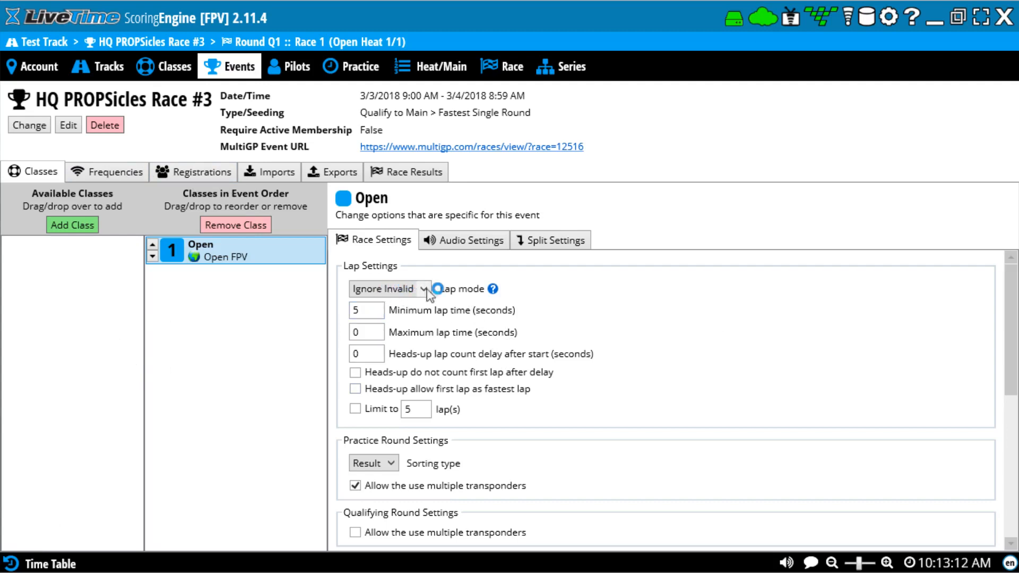
Check the lap mode explanation and set the Open class's minimum lap time to 15 seconds
mouse_move(494, 290)
double_click(365, 310)
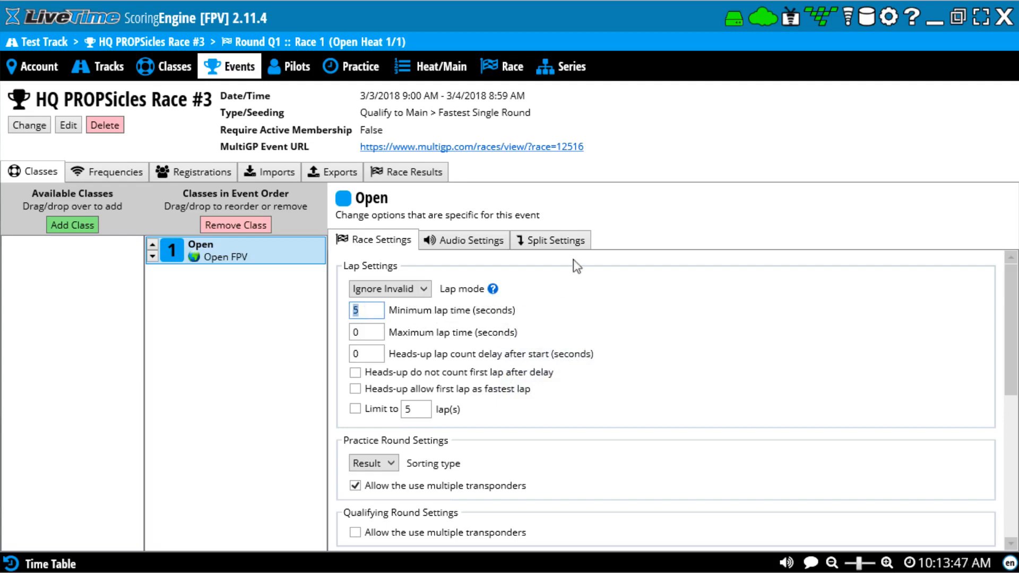
type("15")
Try a heads-up lap count delay of 15 seconds after the start and restore it to 0
left_click(382, 357)
left_click(439, 357)
double_click(372, 354)
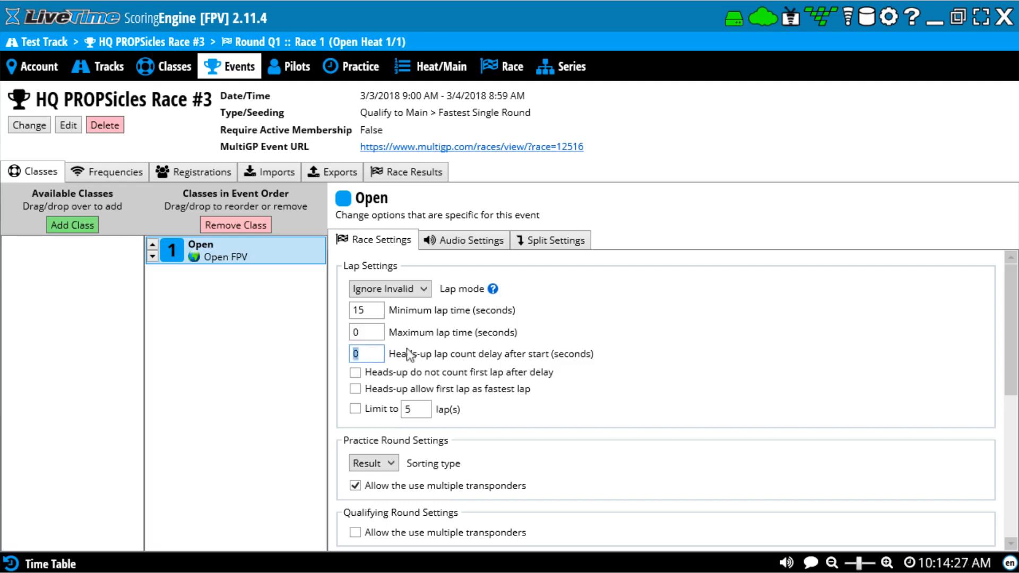
type("15")
double_click(377, 354)
left_click(351, 358)
double_click(367, 356)
type("0")
Enable not counting the first heads-up lap after the delay and allowing the first heads-up lap as fastest lap
left_click(418, 374)
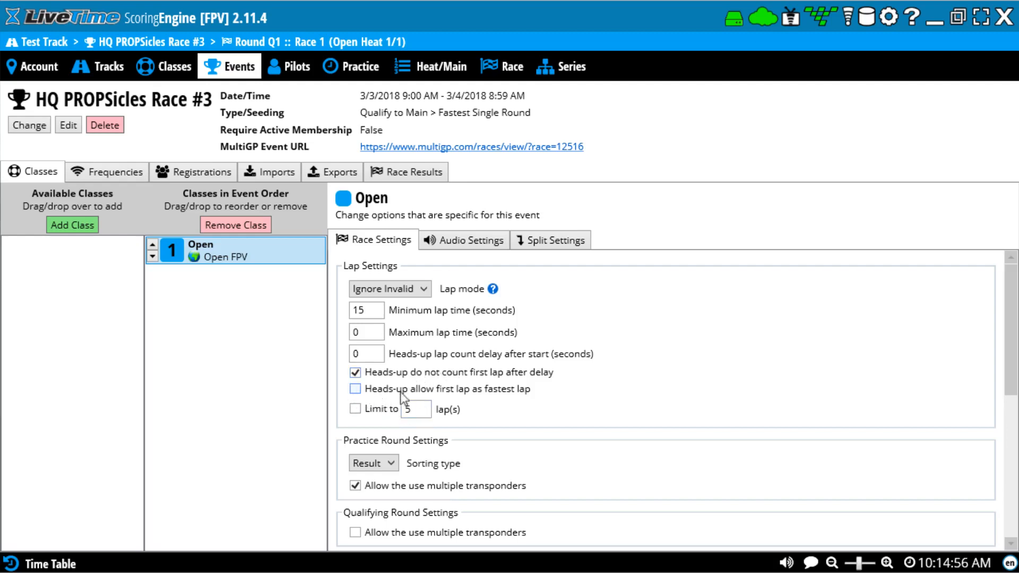
left_click(470, 394)
left_click(376, 388)
left_click(376, 389)
Review the lap limit option and the practice round sorting types, leaving the sorting type at Result
scroll(473, 390, "down", 2)
scroll(473, 382, "down", 1)
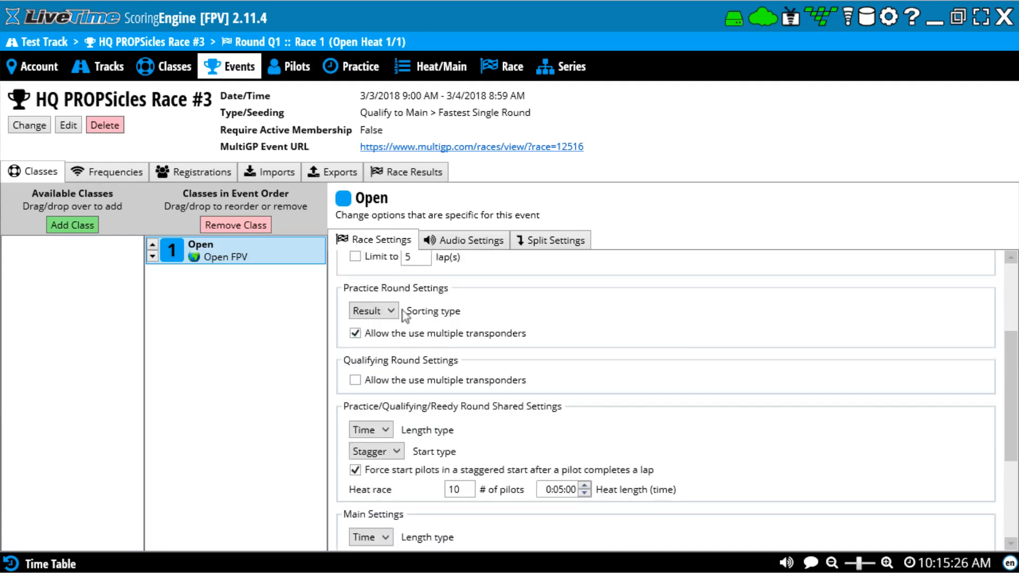
scroll(397, 260, "up", 1)
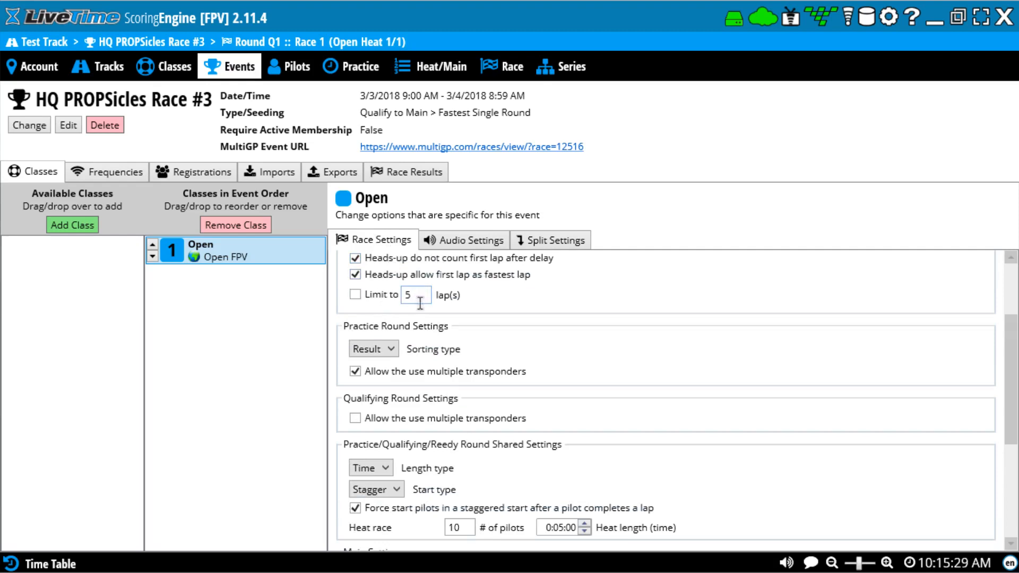
scroll(444, 334, "down", 1)
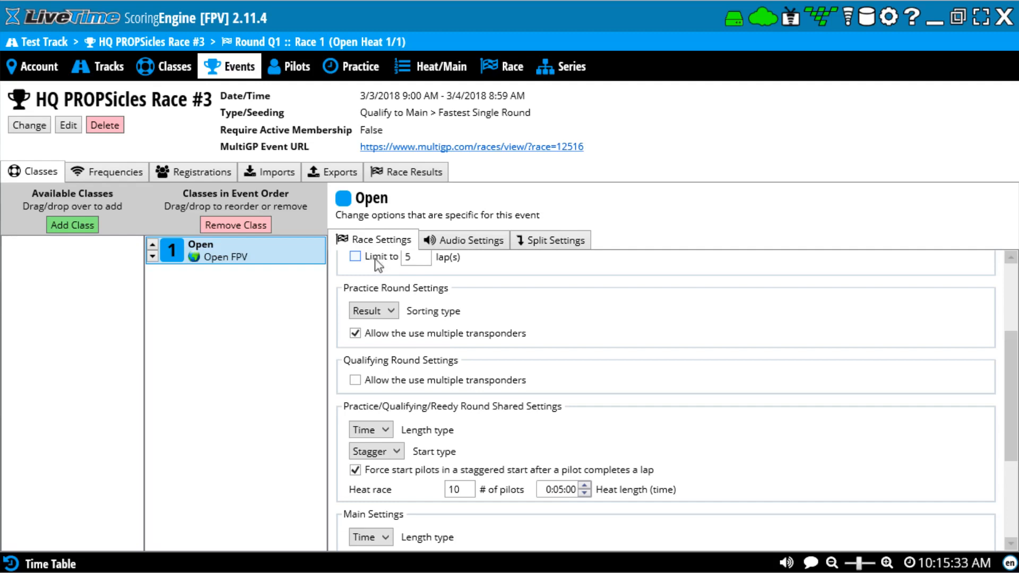
left_click(411, 262)
left_click(380, 311)
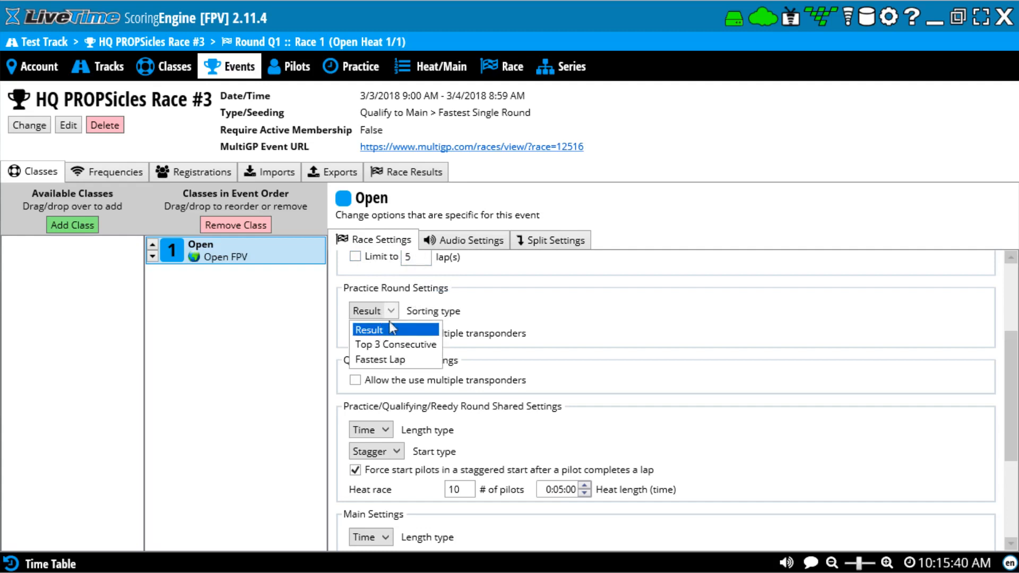
left_click(368, 330)
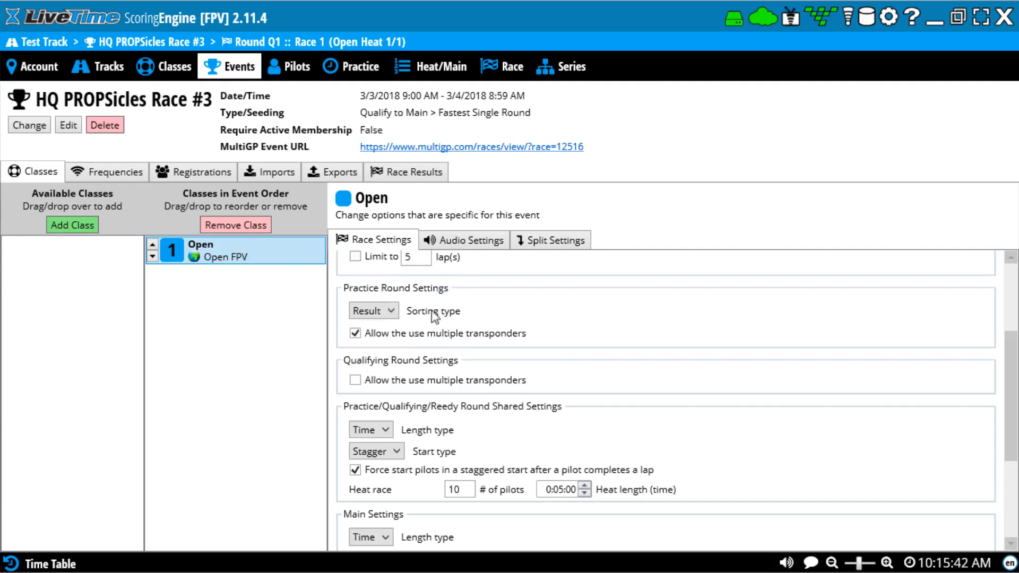
left_click(392, 313)
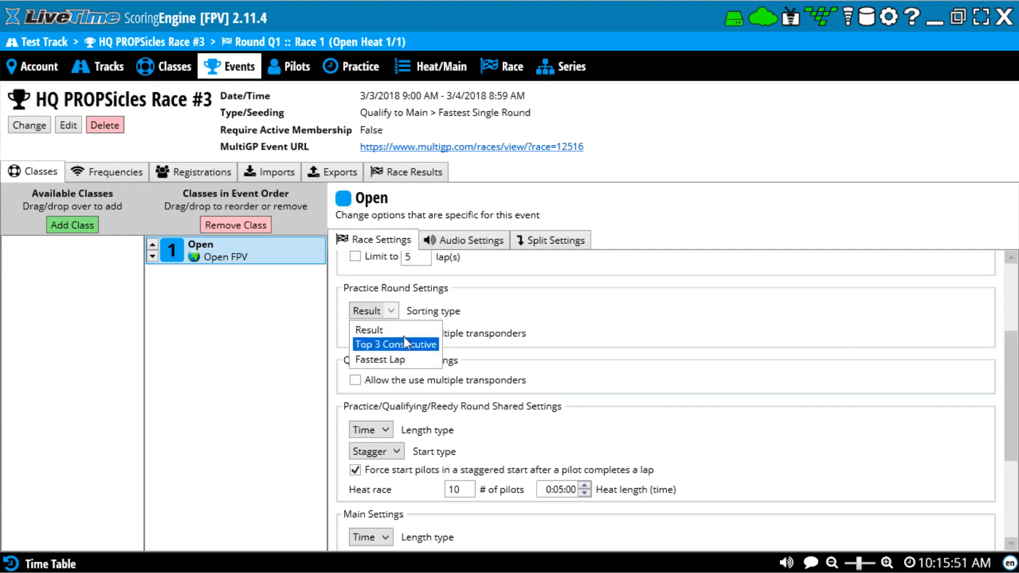
left_click(371, 329)
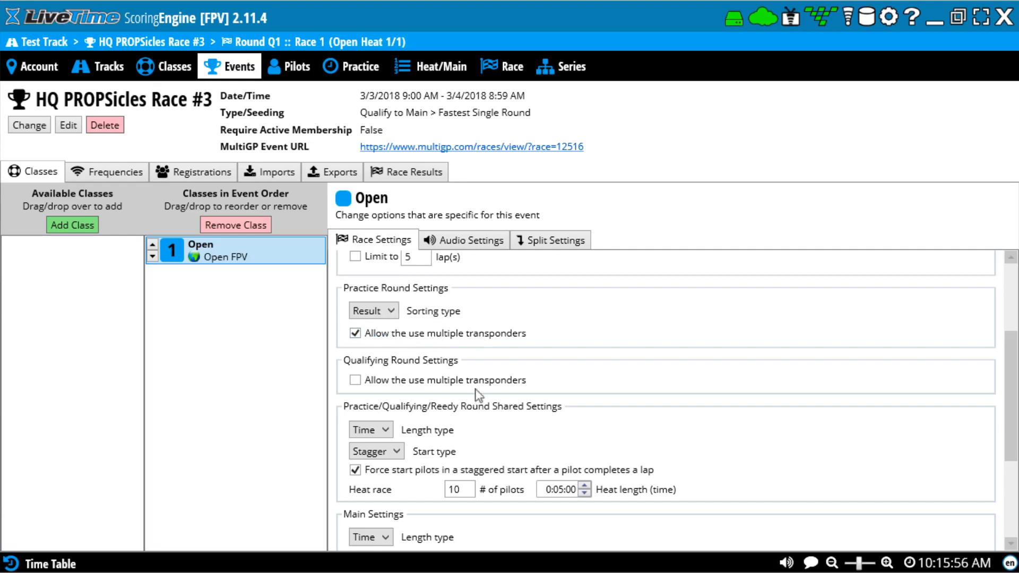
Set the shared practice, qualifying and Reedy round start type to Heads-Up, keeping Time as the length type
scroll(478, 383, "down", 3)
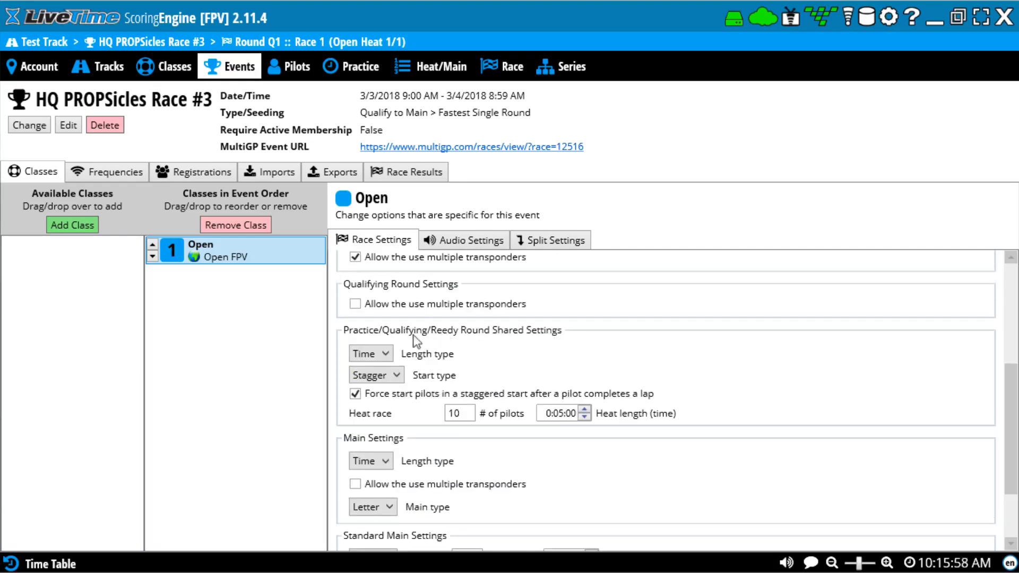
scroll(416, 340, "down", 1)
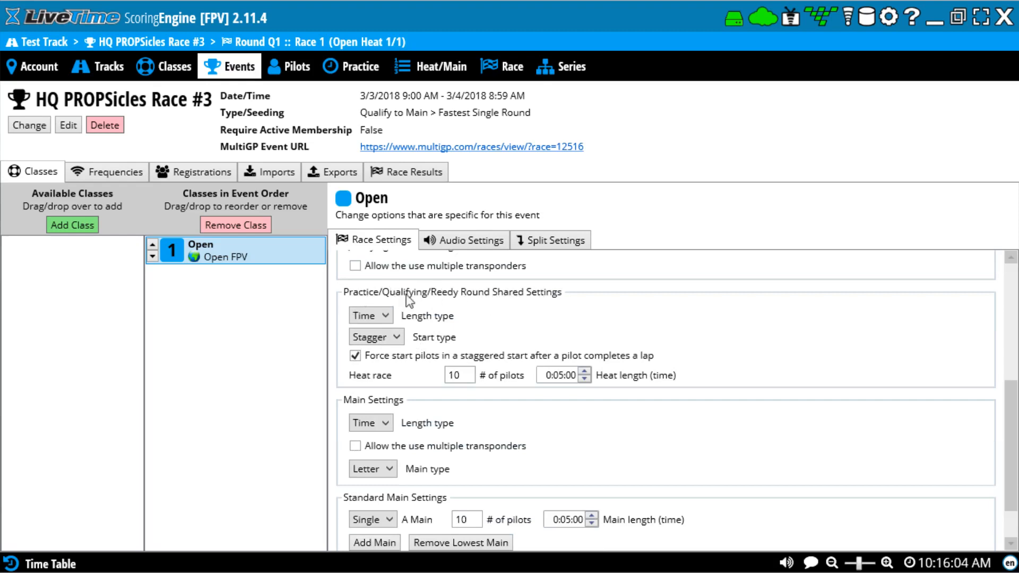
left_click(374, 314)
left_click(376, 314)
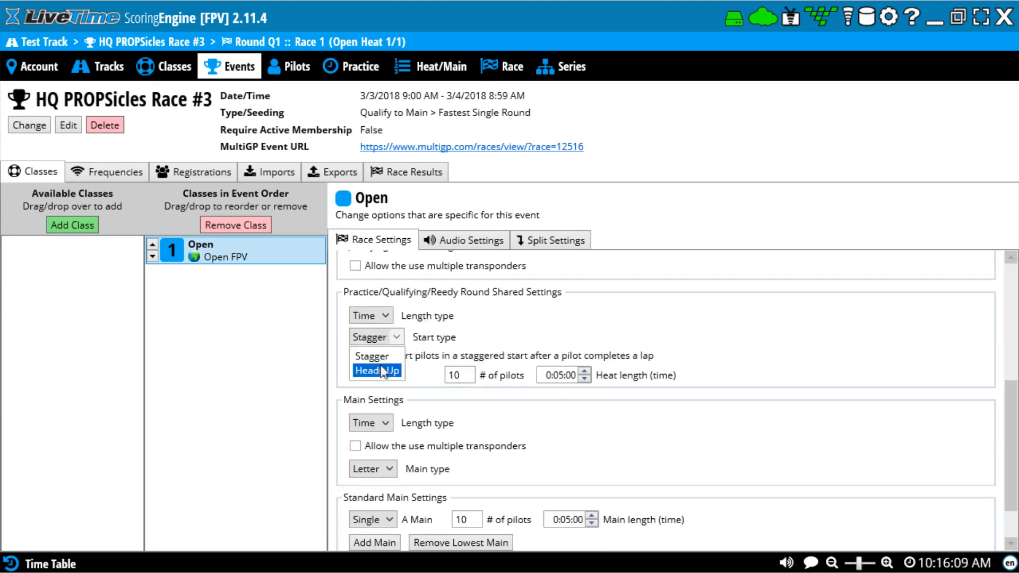
left_click(387, 368)
left_click(386, 336)
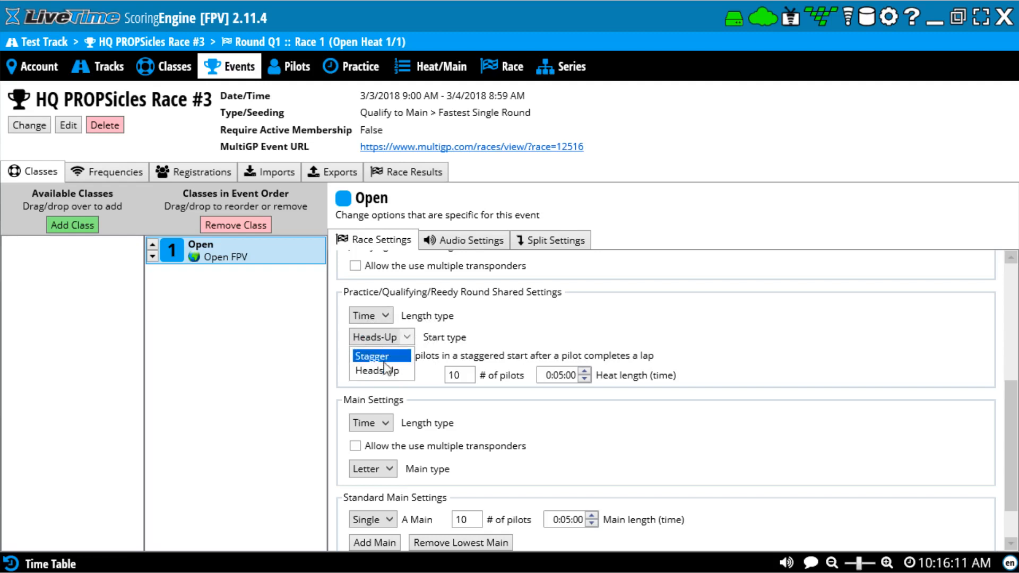
left_click(388, 353)
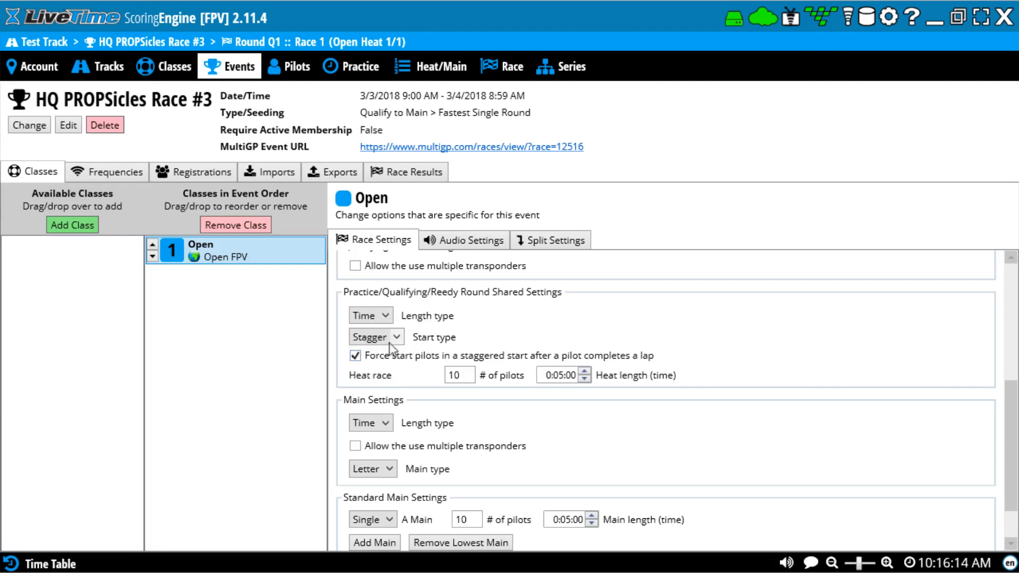
left_click(390, 343)
left_click(389, 370)
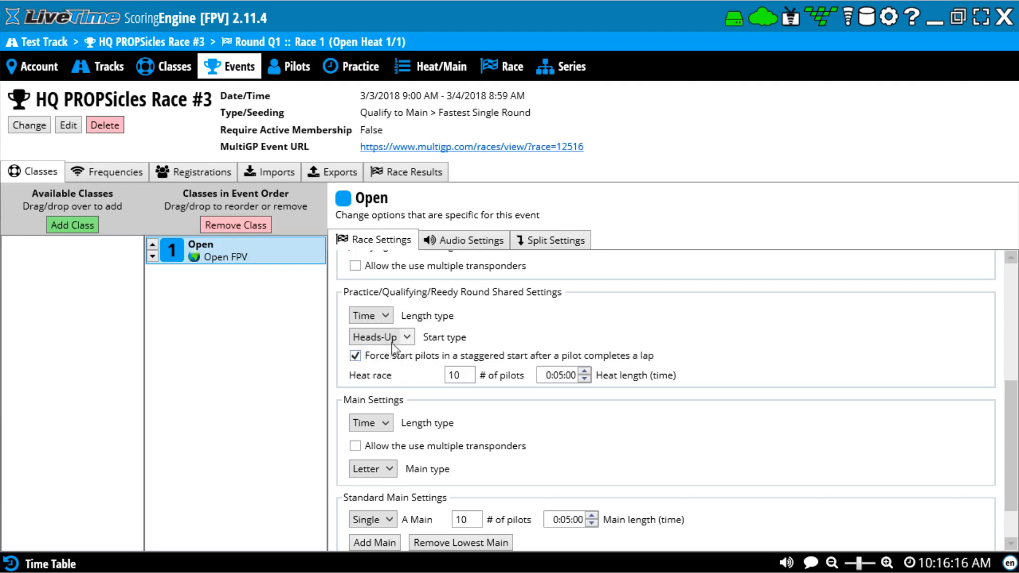
Set the heat race to 5 pilots with a heat length of 0:02:00
double_click(464, 379)
type("4")
left_click(555, 375)
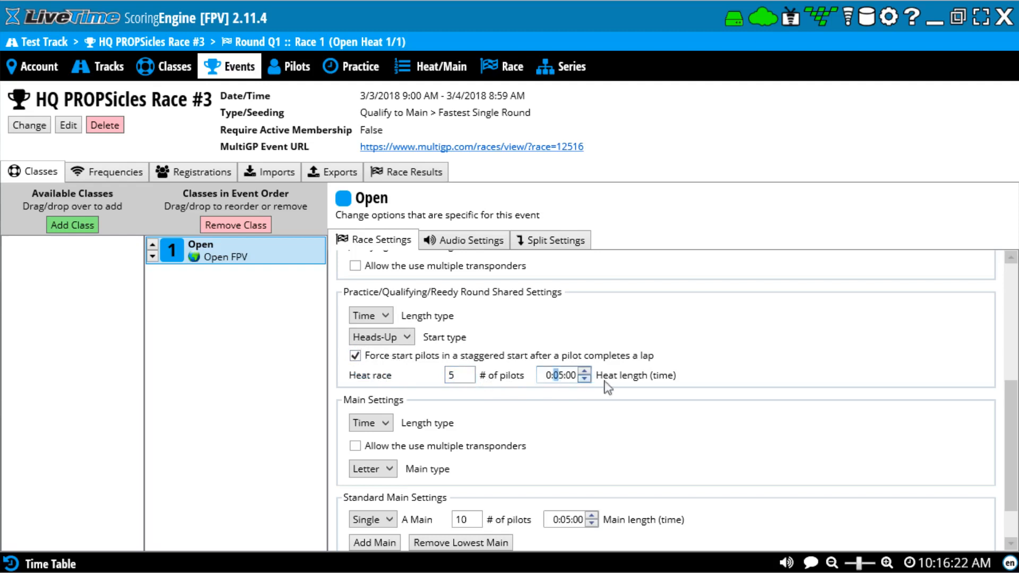
left_click(584, 379)
Set the length type in the main settings to Laps
scroll(501, 407, "down", 1)
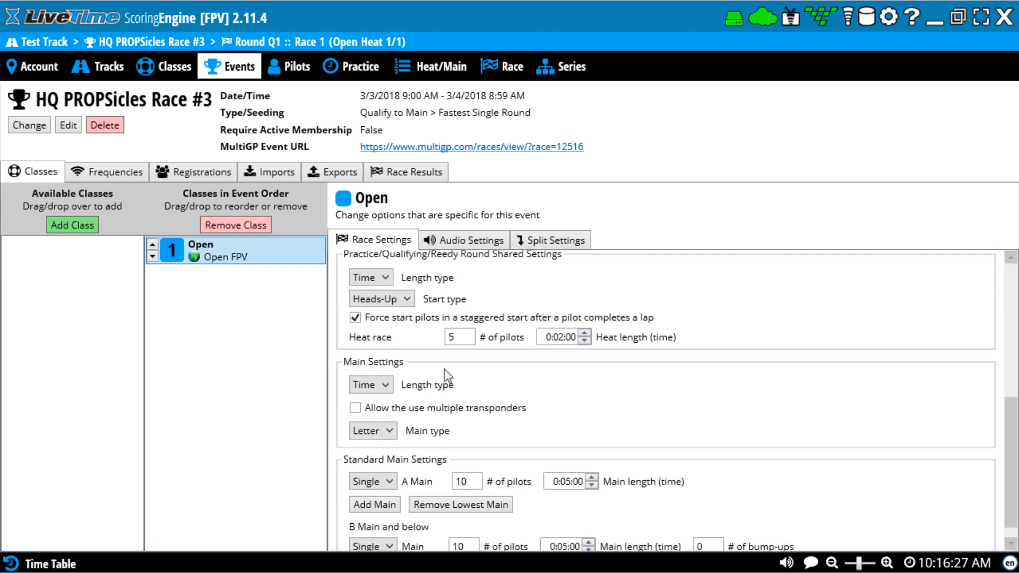
scroll(444, 373, "down", 1)
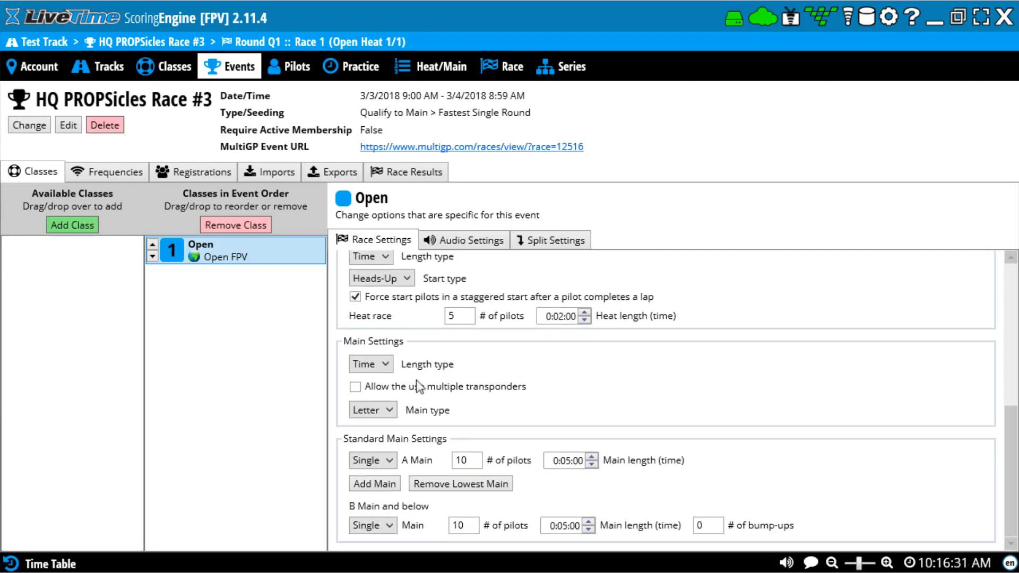
left_click(391, 366)
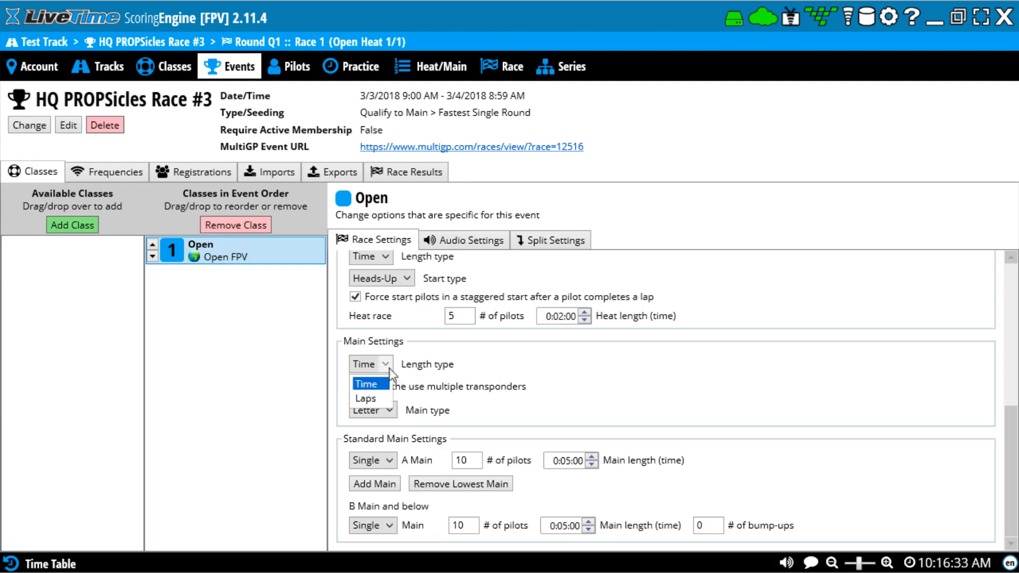
left_click(372, 395)
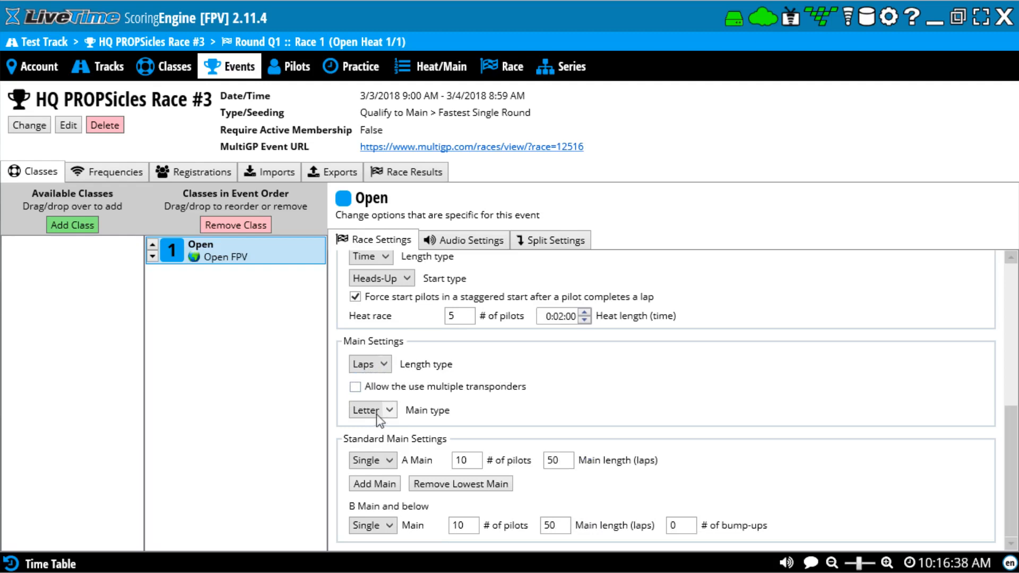
Set the main type to Bracket and keep Single Elimination as the bracket type
left_click(377, 414)
left_click(390, 452)
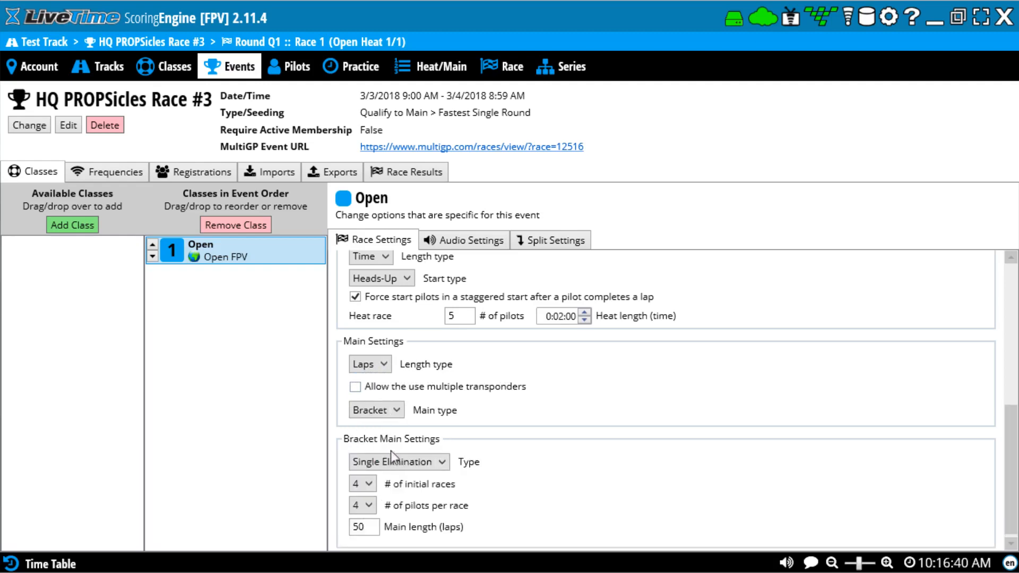
left_click(397, 458)
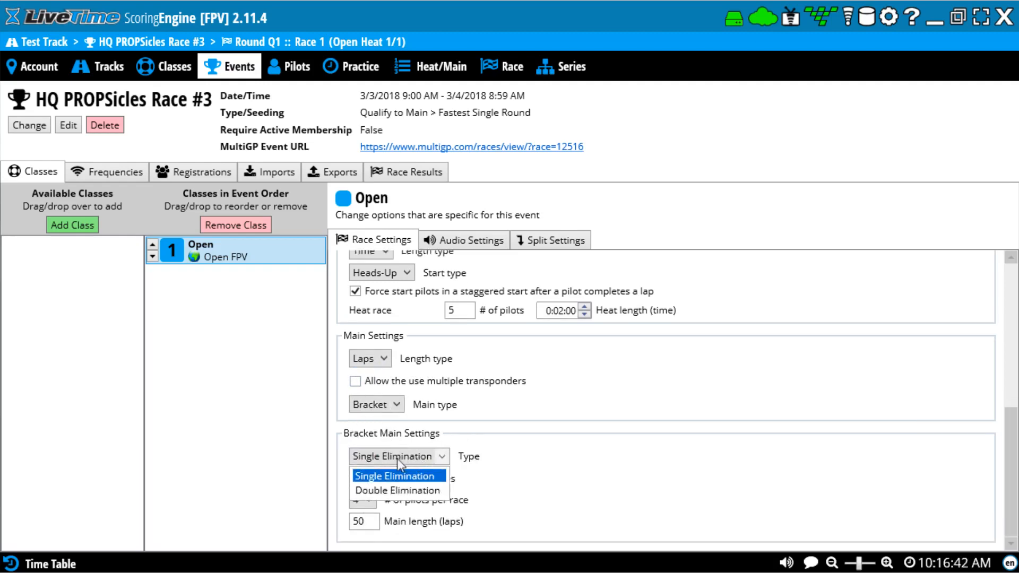
left_click(390, 476)
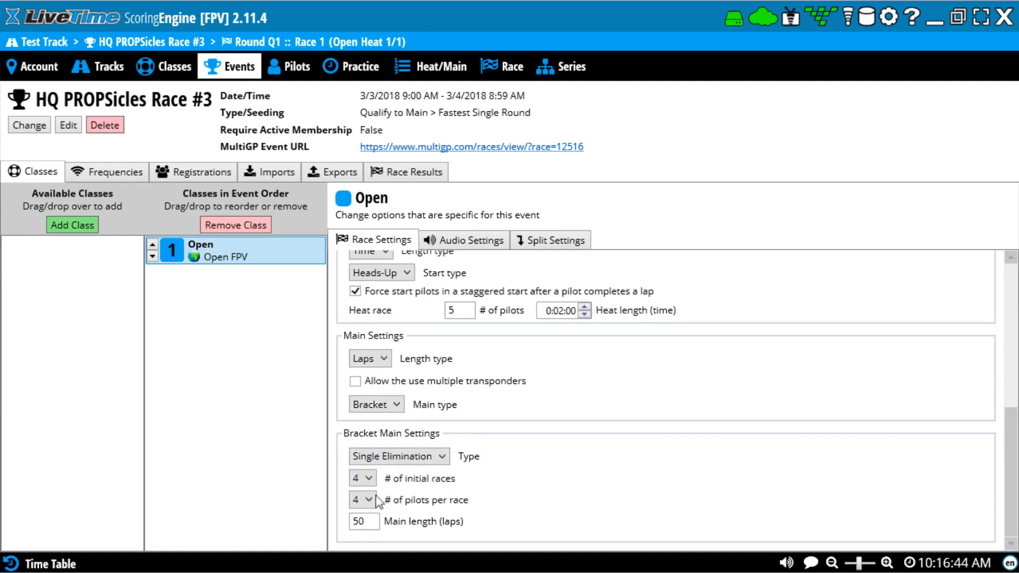
Set the bracket main to 2 initial races and a main length of 3 laps
left_click(370, 479)
left_click(374, 480)
left_click(368, 479)
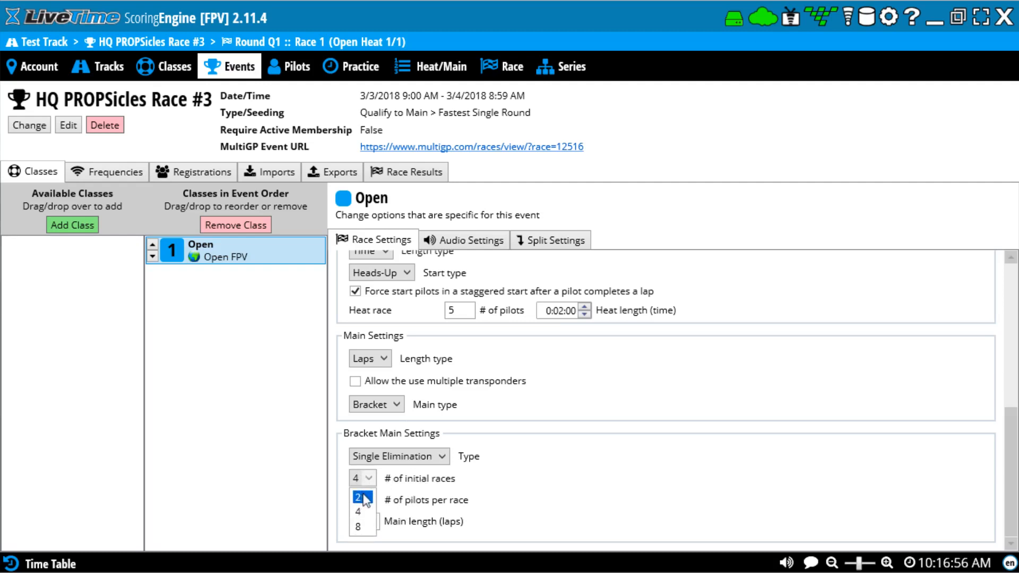
left_click(368, 497)
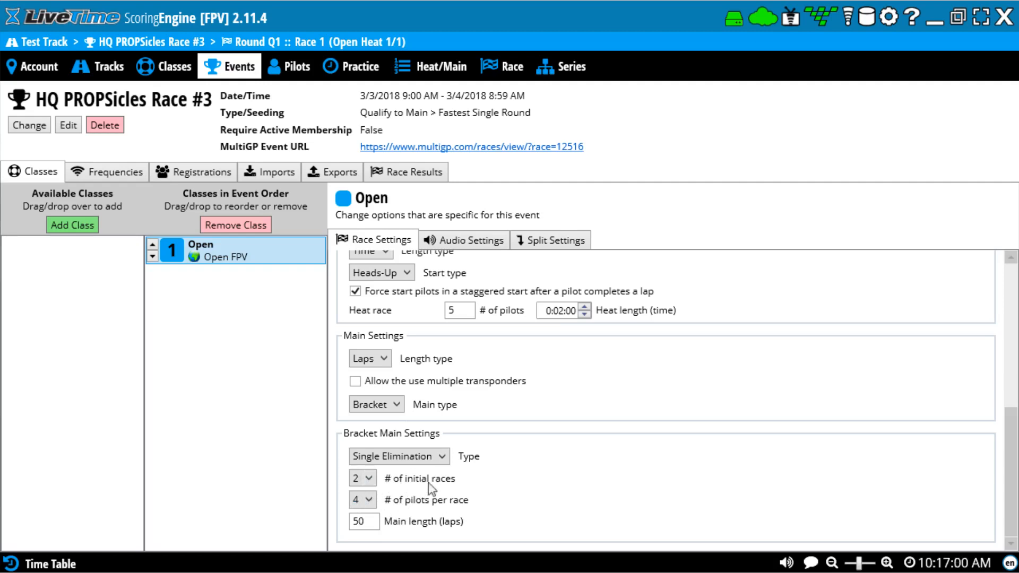
double_click(358, 521)
type("3")
scroll(423, 378, "up", 5)
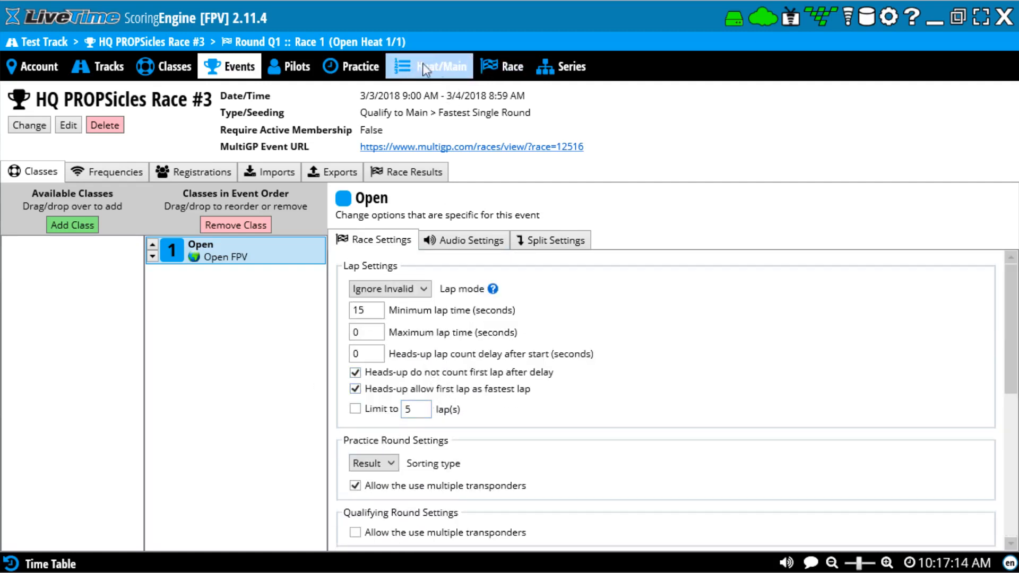
Remove the R7 5880 frequency from the event's video frequencies
left_click(116, 178)
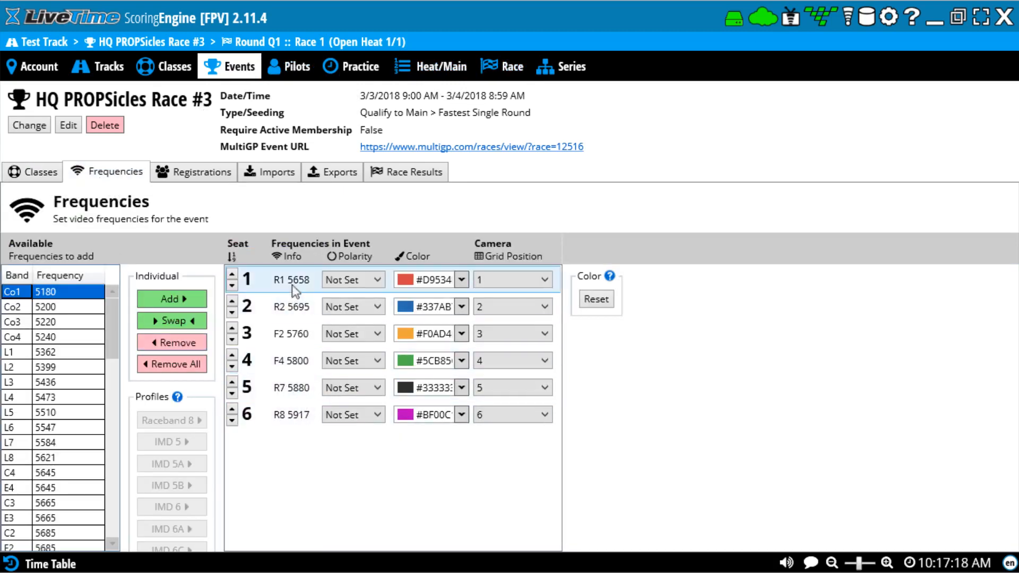
left_click(293, 389)
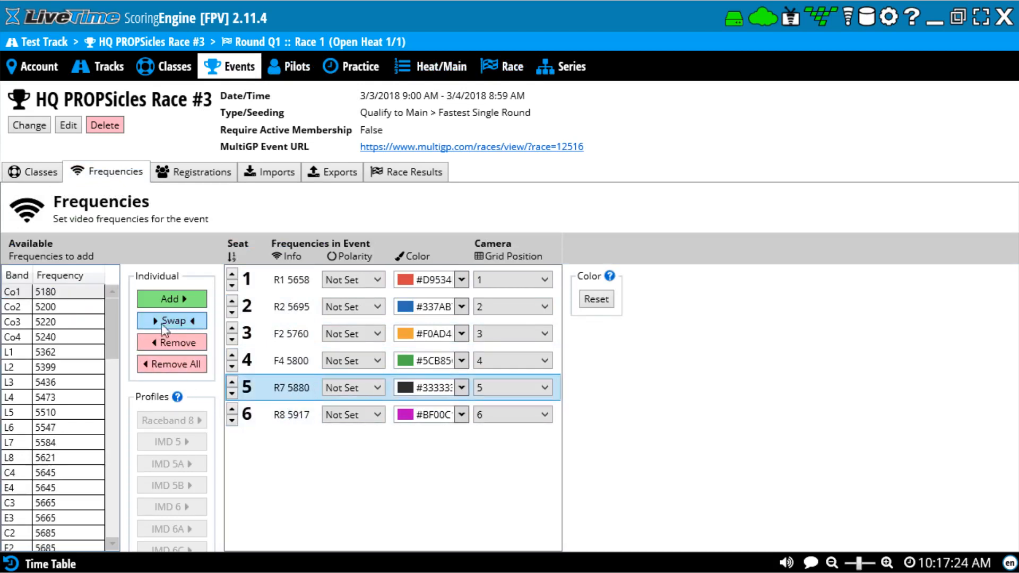
left_click(176, 342)
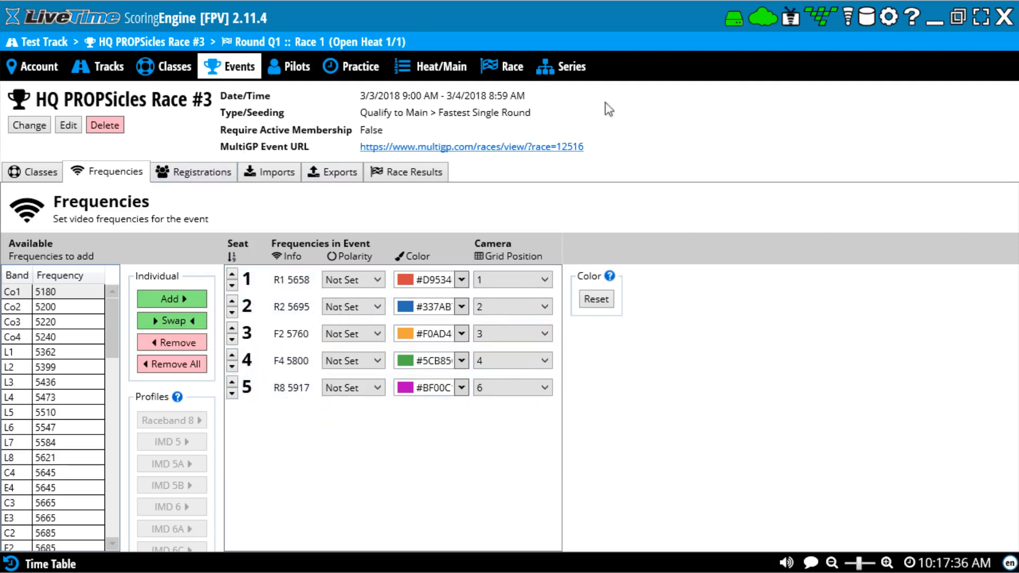
In the LapRF decoder's setup, turn on pilot slots 6, 7 and 8 and sync the event video frequencies
left_click(734, 22)
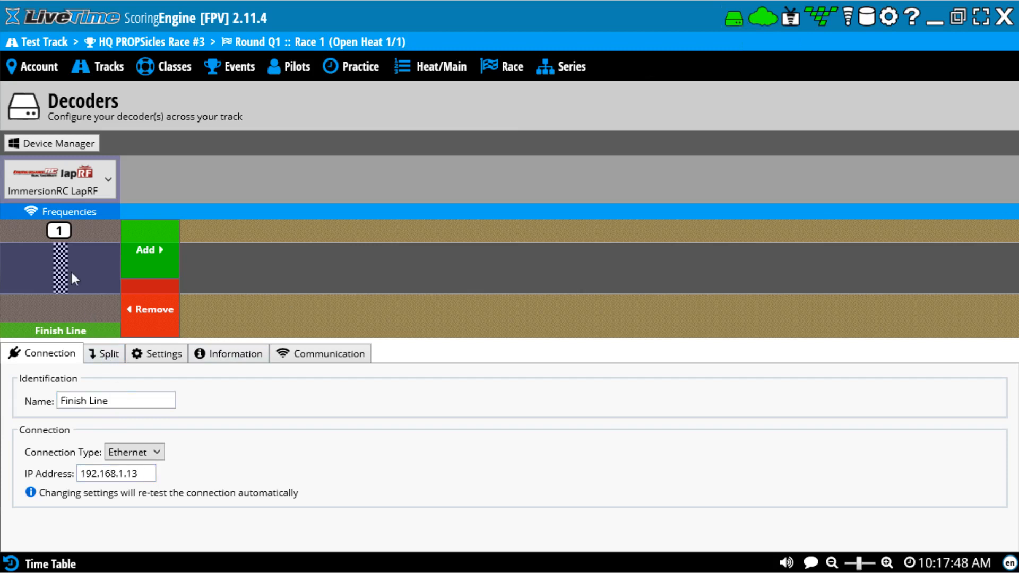
left_click(161, 360)
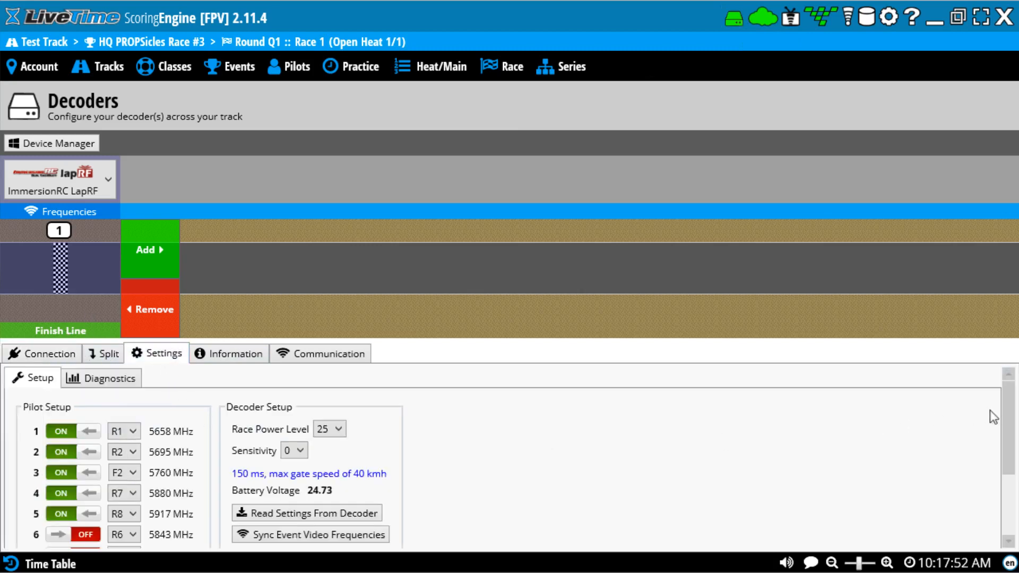
left_click_drag(1008, 422, 1006, 444)
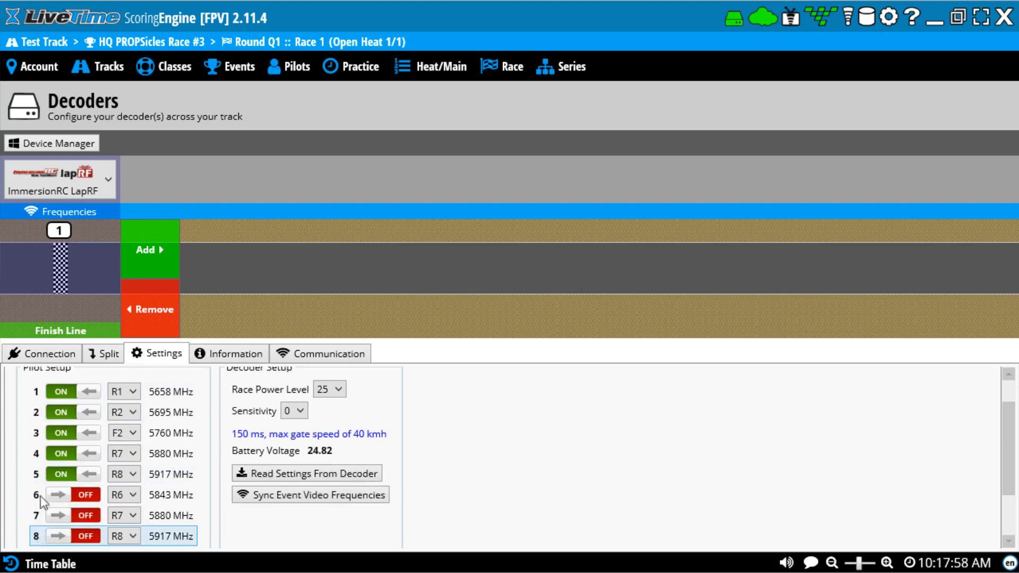
left_click(79, 496)
left_click(81, 517)
left_click(81, 537)
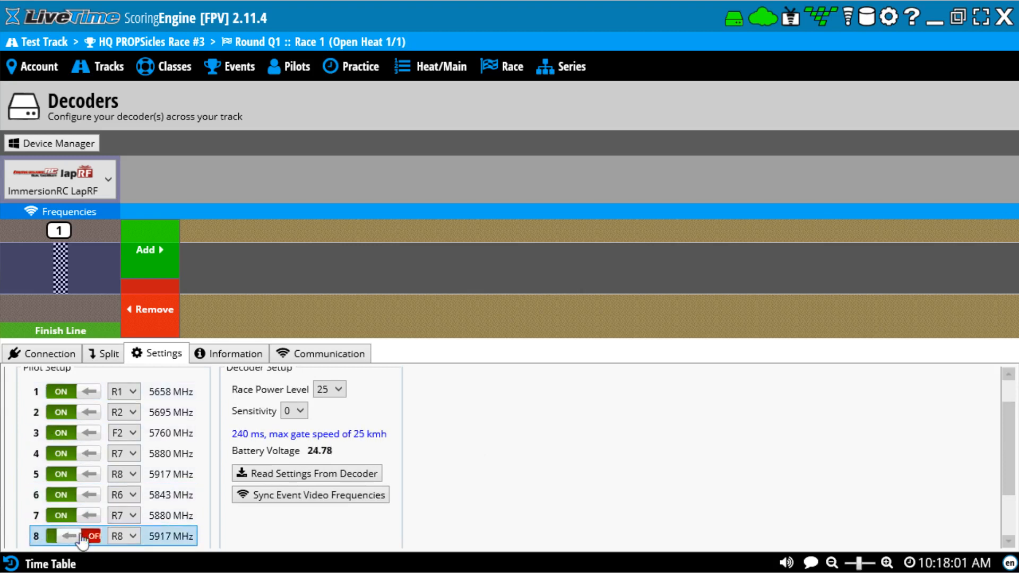
left_click(279, 497)
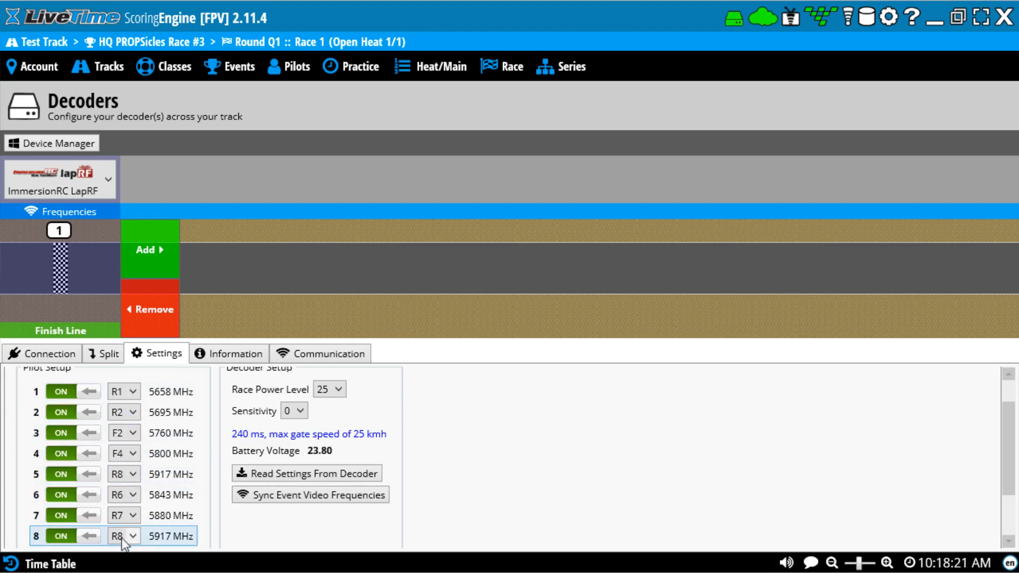
Turn off pilot slots 8, 7 and 6 in the decoder's pilot setup
left_click(65, 533)
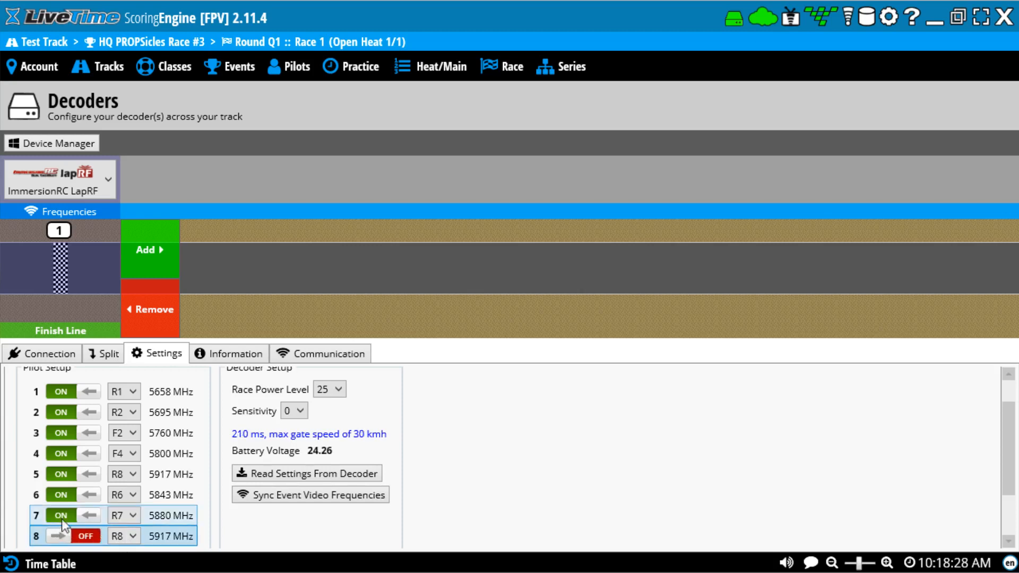
left_click(62, 515)
left_click(64, 492)
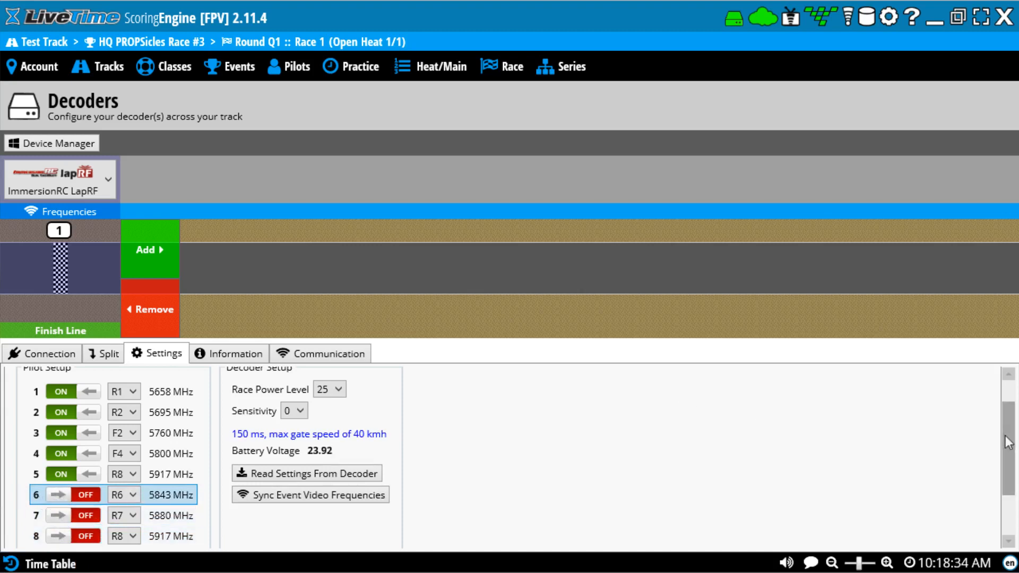
Examine the decoder's race power level and sensitivity options and its management commands, leaving power at 25 and sensitivity at 0
scroll(1007, 425, "up", 1)
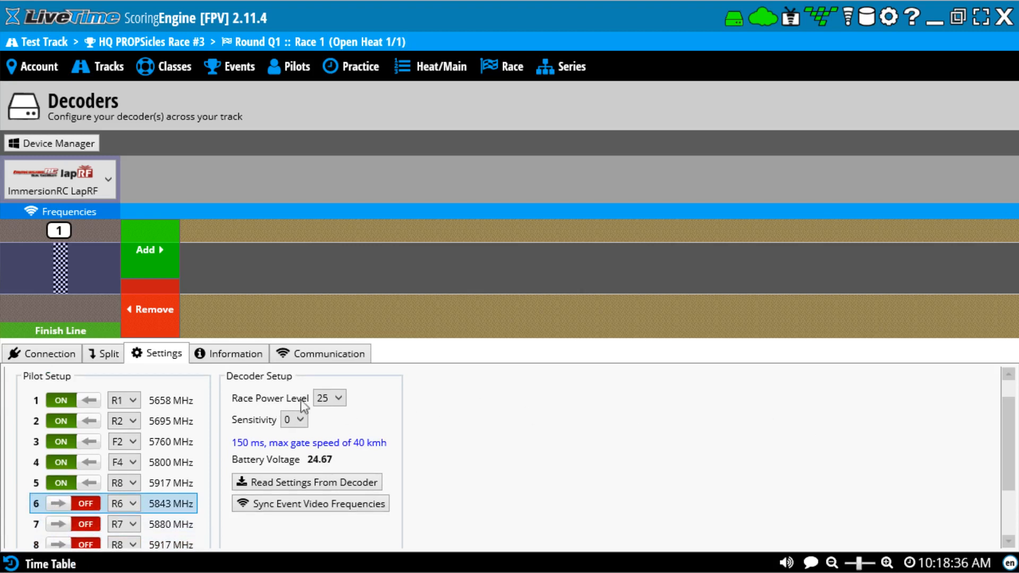
left_click(332, 400)
left_click(332, 400)
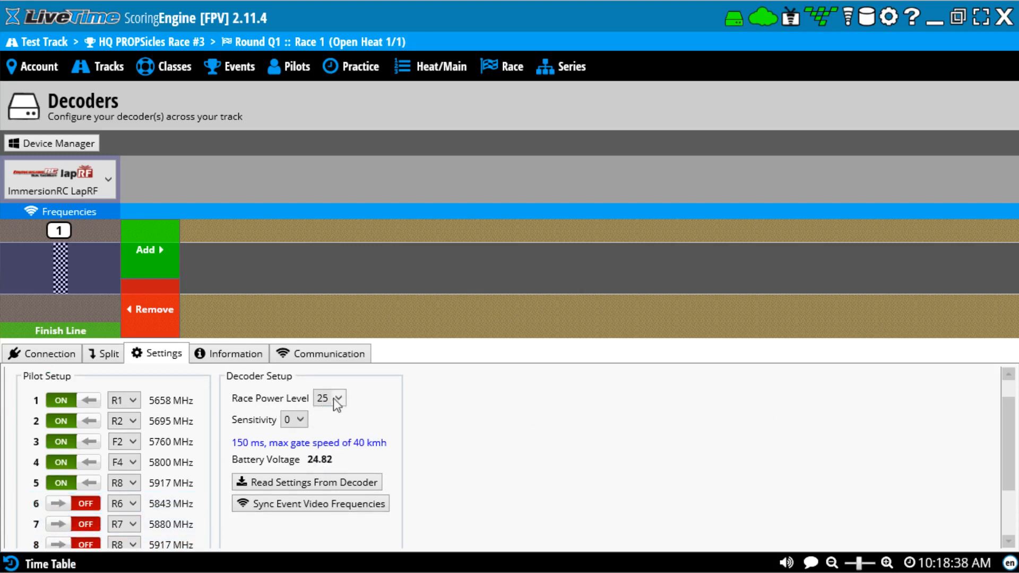
left_click(298, 419)
left_click(295, 463)
scroll(1008, 425, "down", 3)
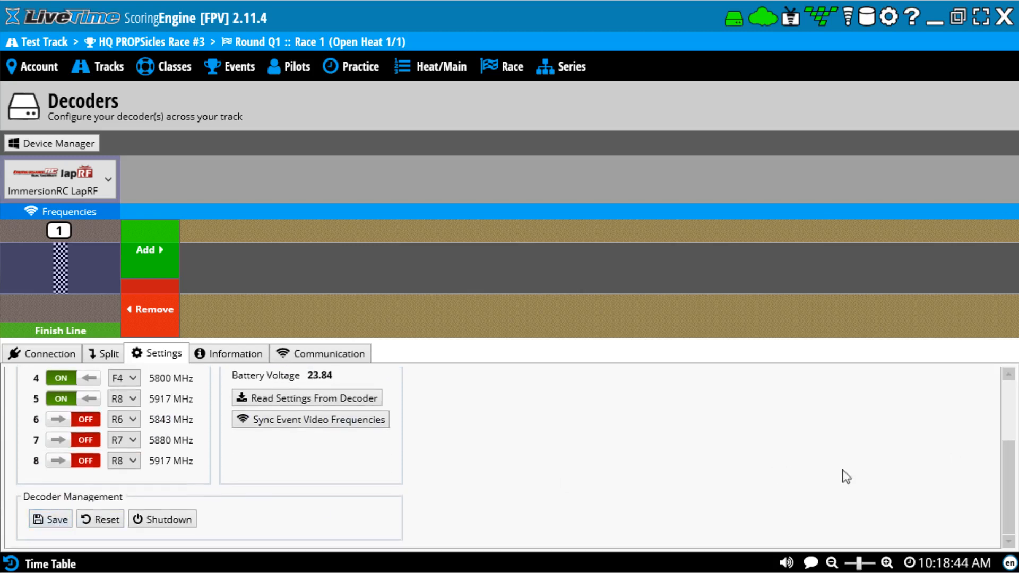
scroll(1013, 467, "up", 3)
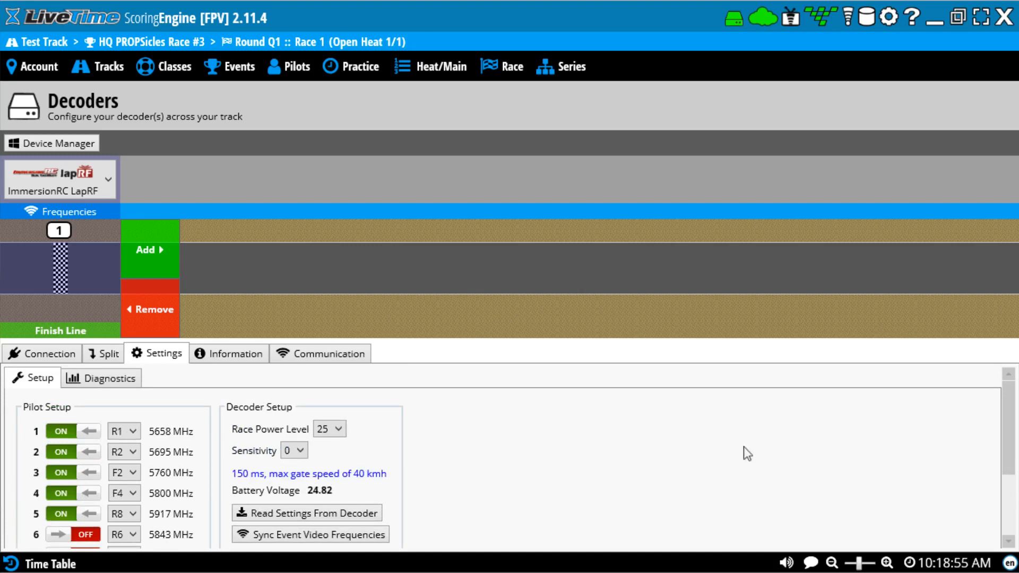
left_click(291, 450)
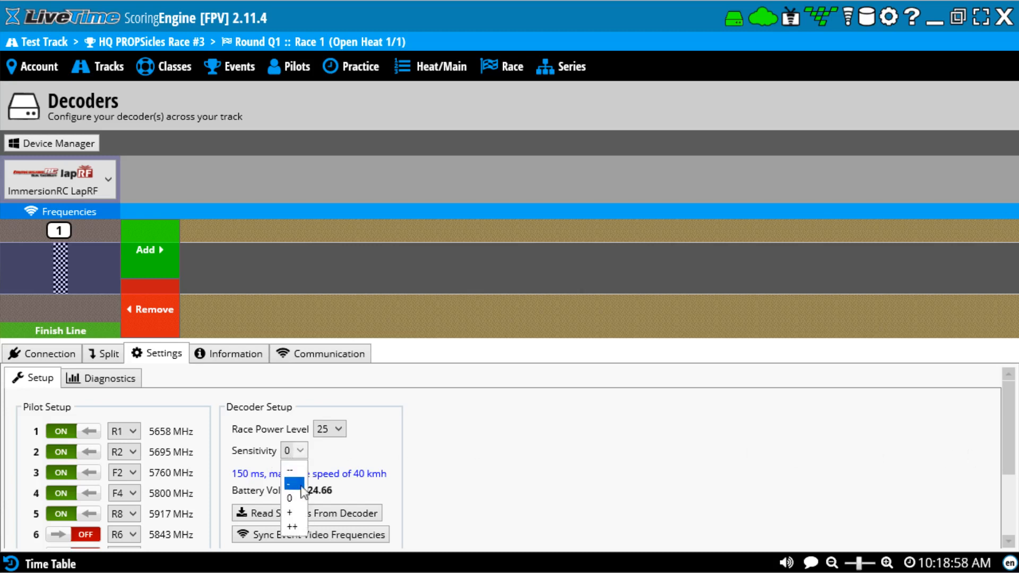
left_click(352, 459)
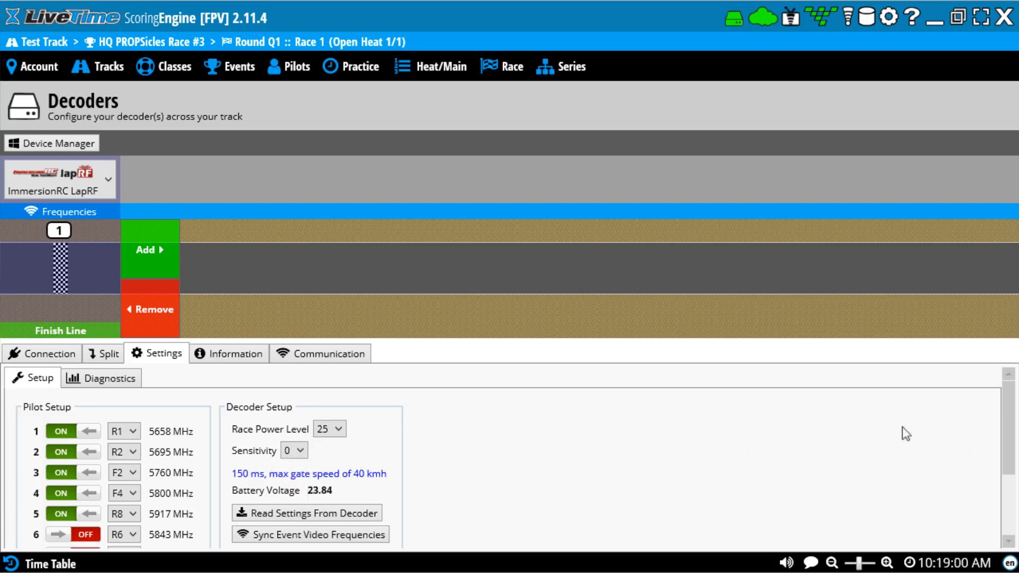
scroll(1000, 412, "down", 3)
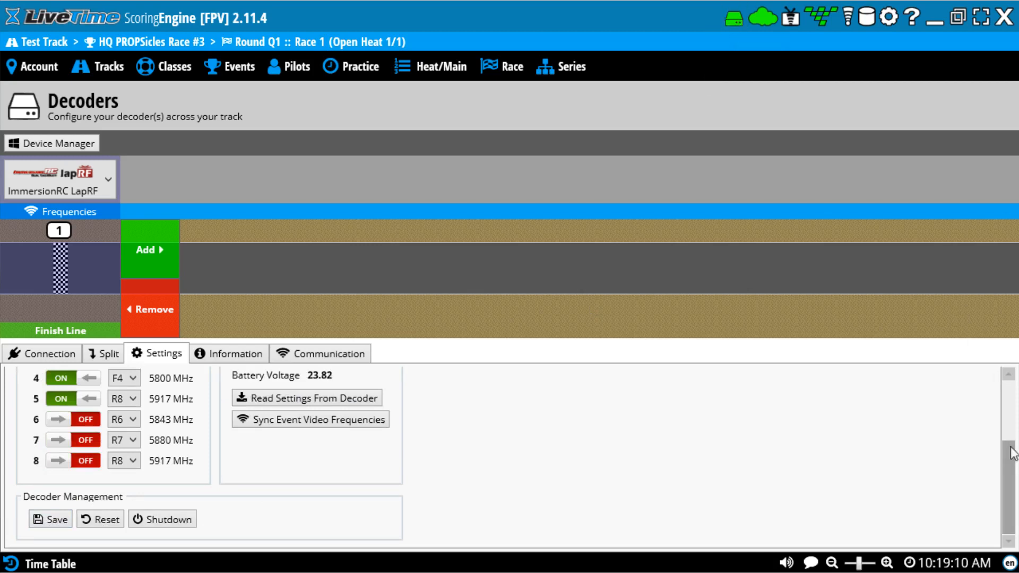
scroll(1012, 454, "up", 5)
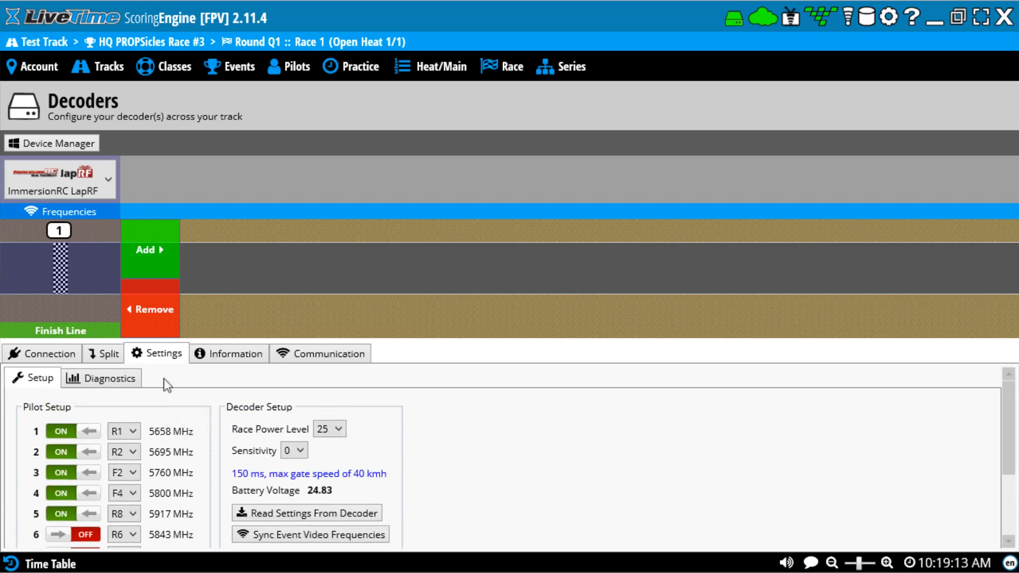
Examine the decoder's diagnostics for the RSSI, gain and threshold of each pilot slot
left_click(112, 379)
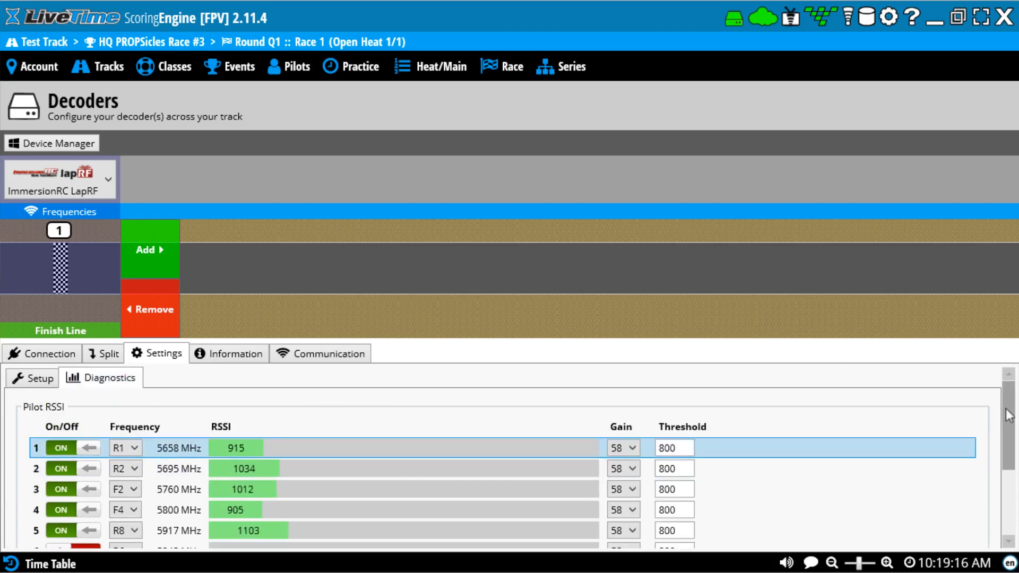
scroll(1014, 406, "down", 1)
scroll(1013, 405, "up", 1)
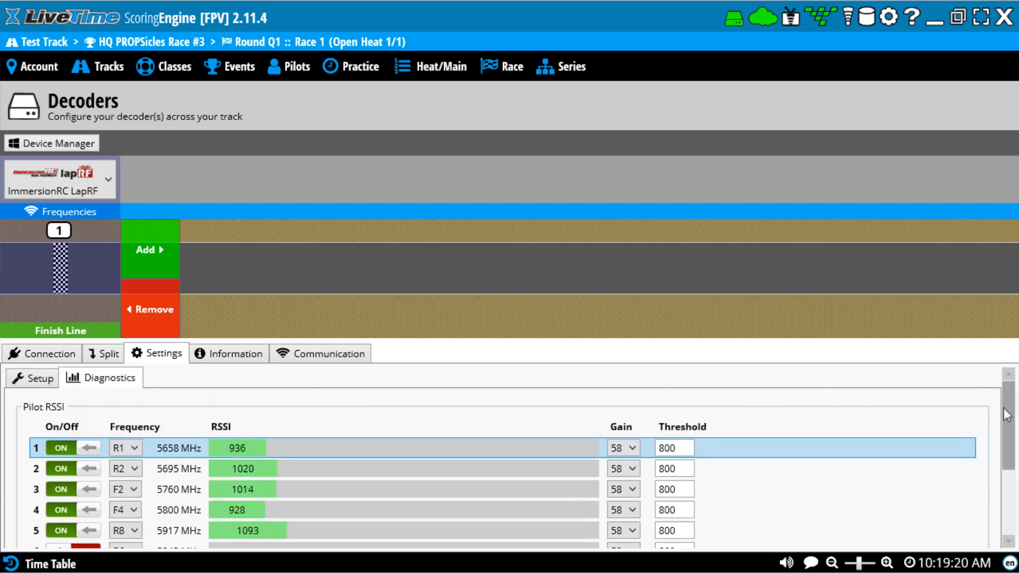
scroll(1006, 424, "down", 1)
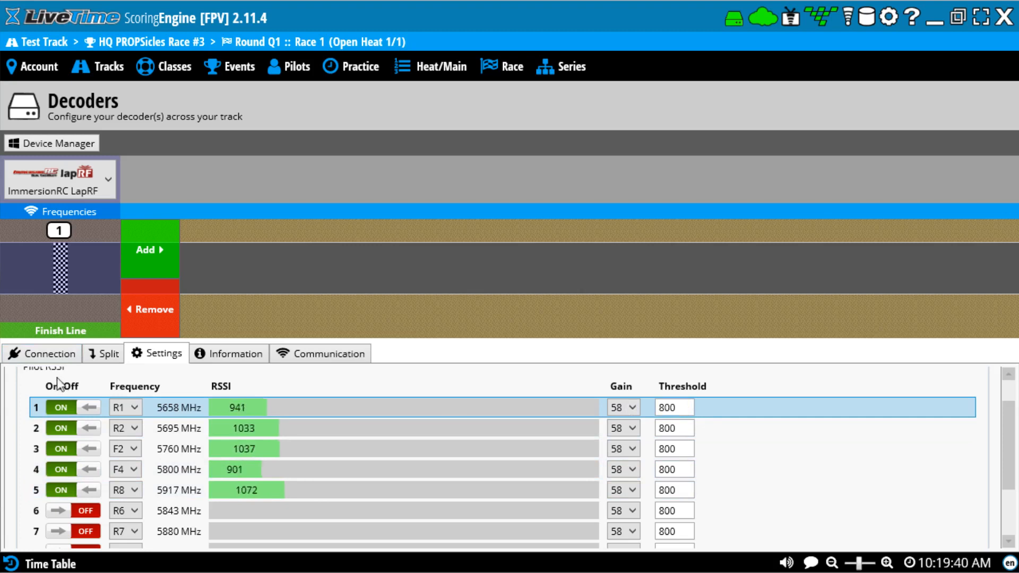
Try a gain of 60 for pilot slot 1 and set it back to 58
left_click(629, 407)
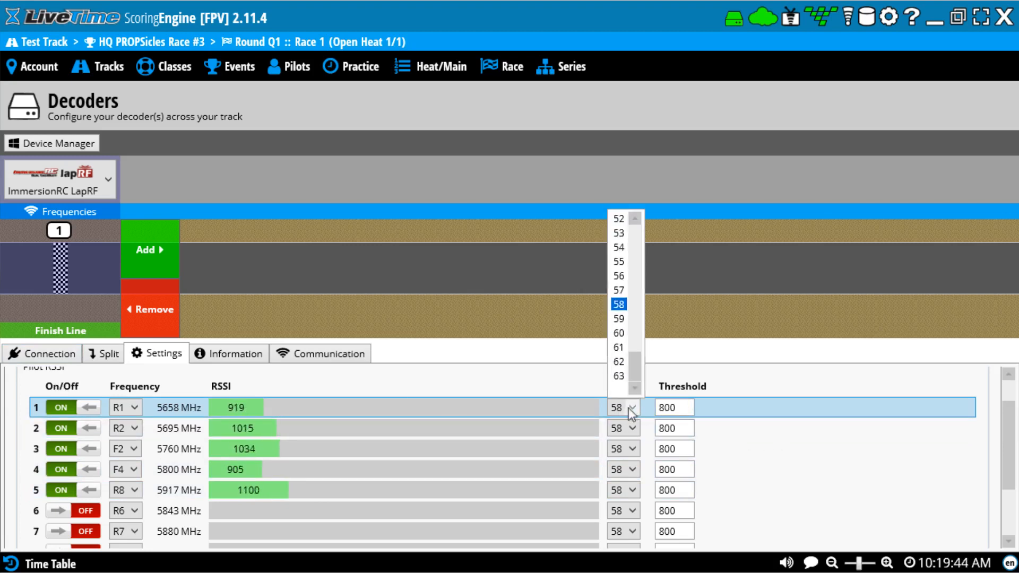
left_click(629, 410)
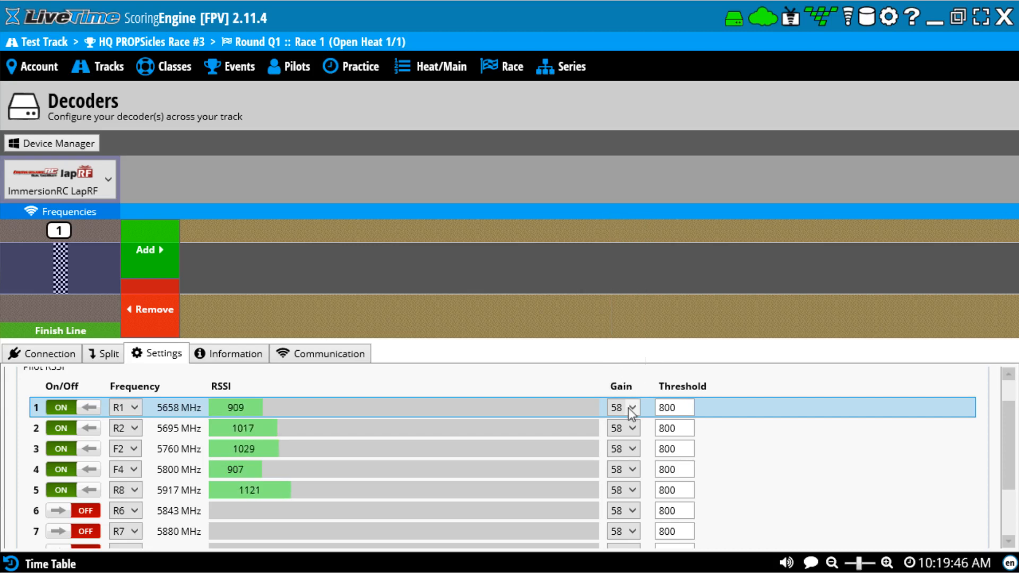
left_click(630, 409)
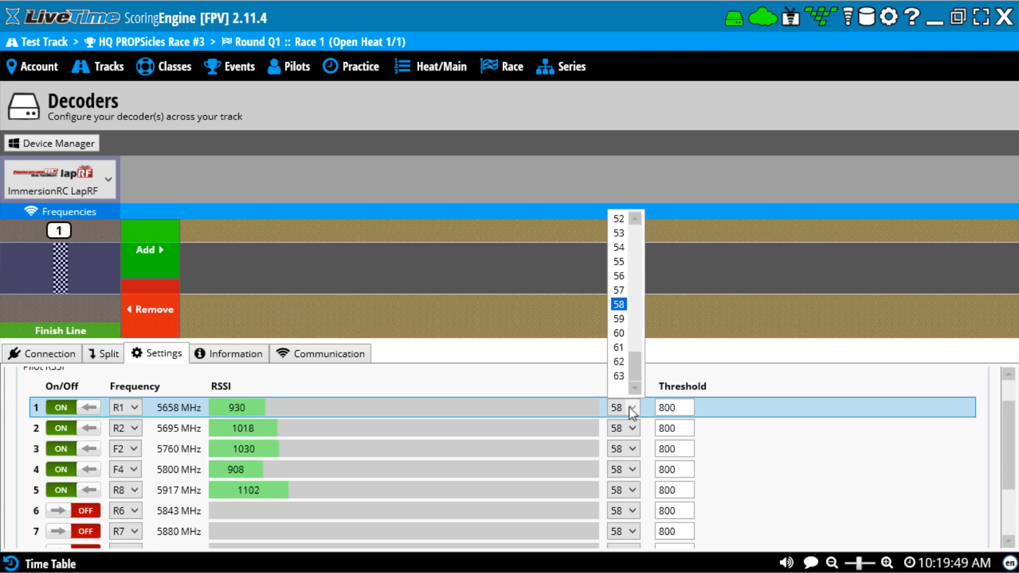
left_click(619, 333)
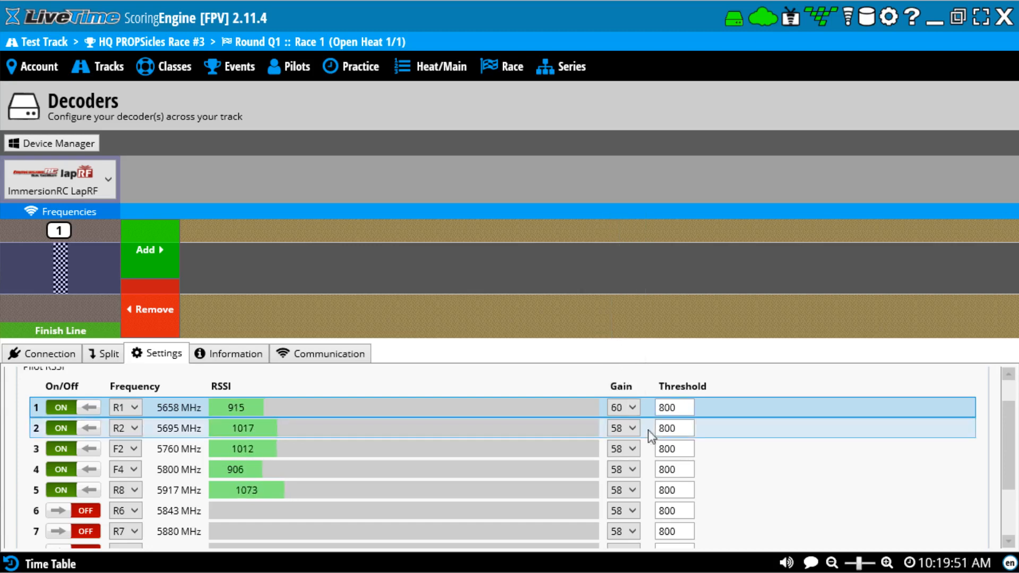
left_click(631, 409)
left_click(619, 304)
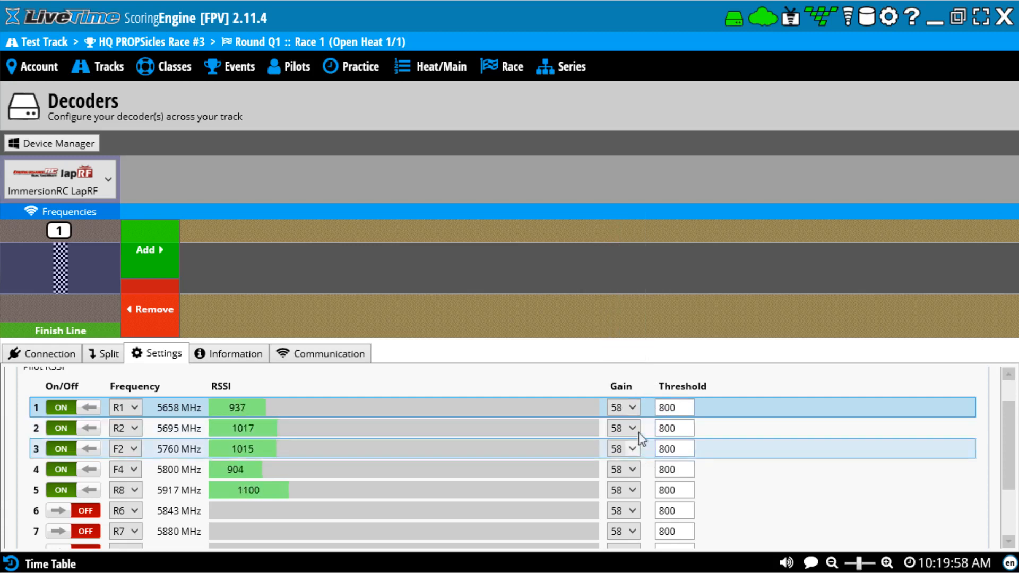
Check the threshold field of pilot slot 1 and the decoder management options below the RSSI list
left_click(680, 405)
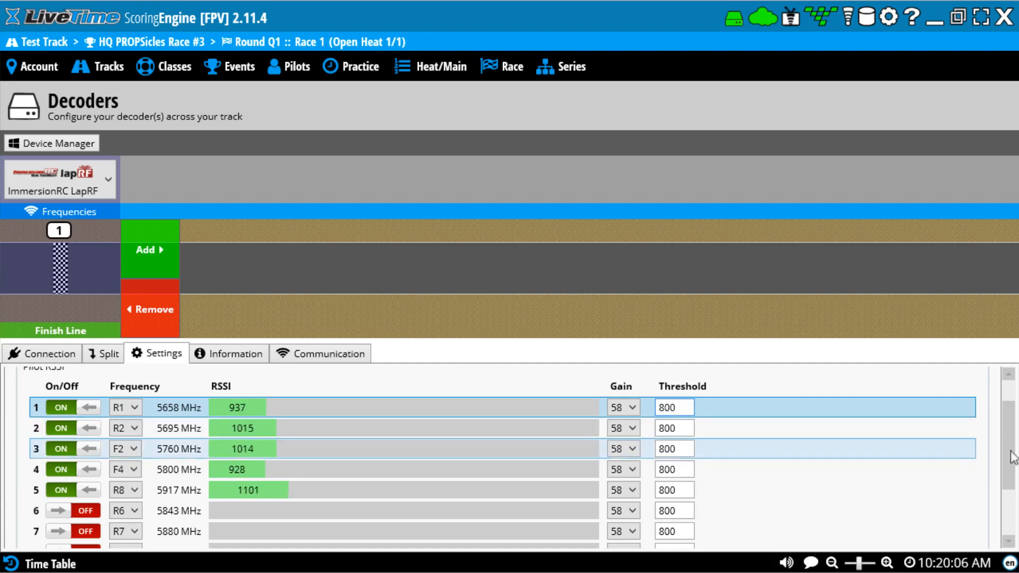
scroll(1012, 459, "down", 1)
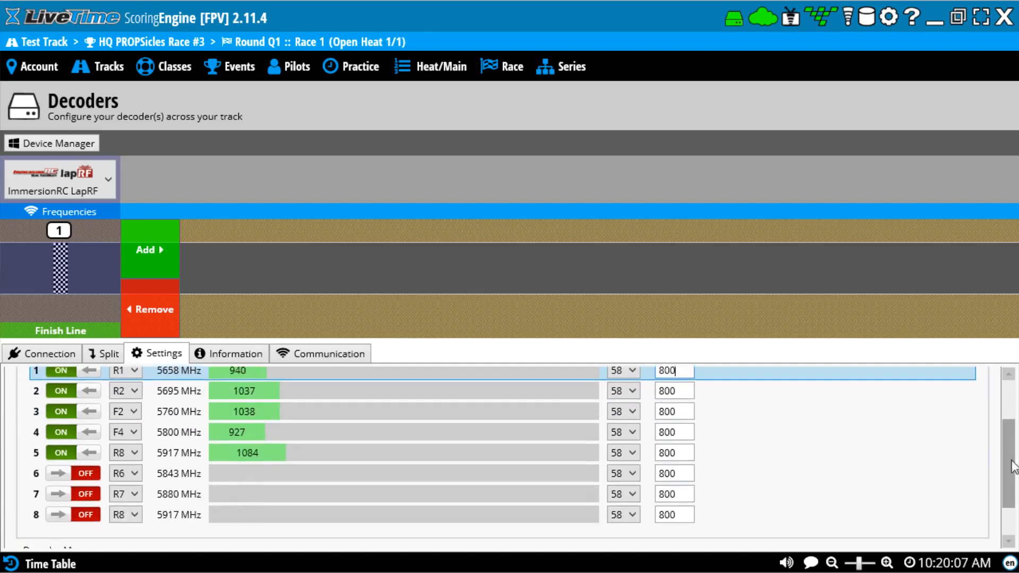
scroll(1013, 466, "down", 2)
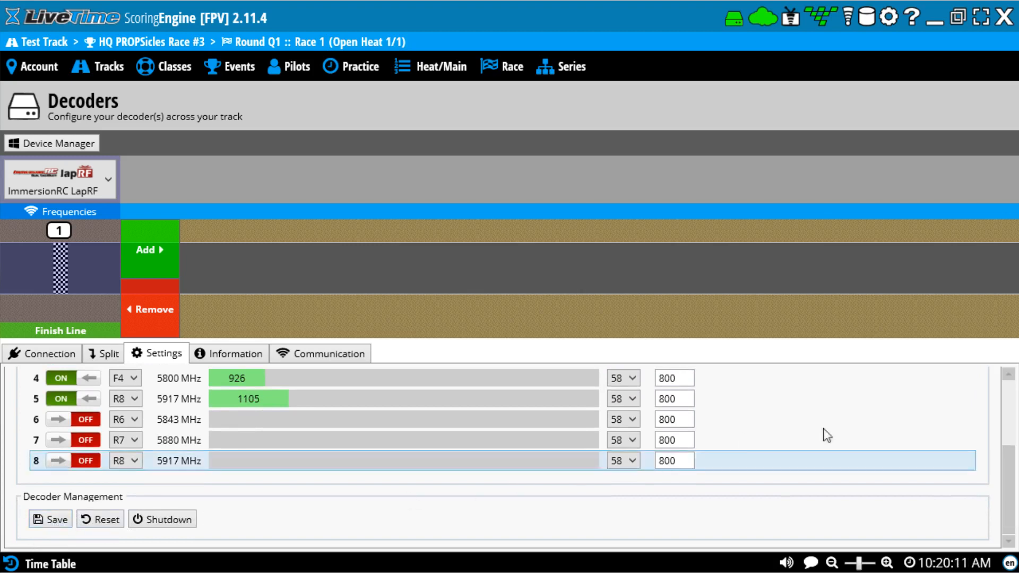
Review the decoder's recent communications log and connection settings, and return to the pilot RSSI diagnostics
scroll(1013, 477, "up", 3)
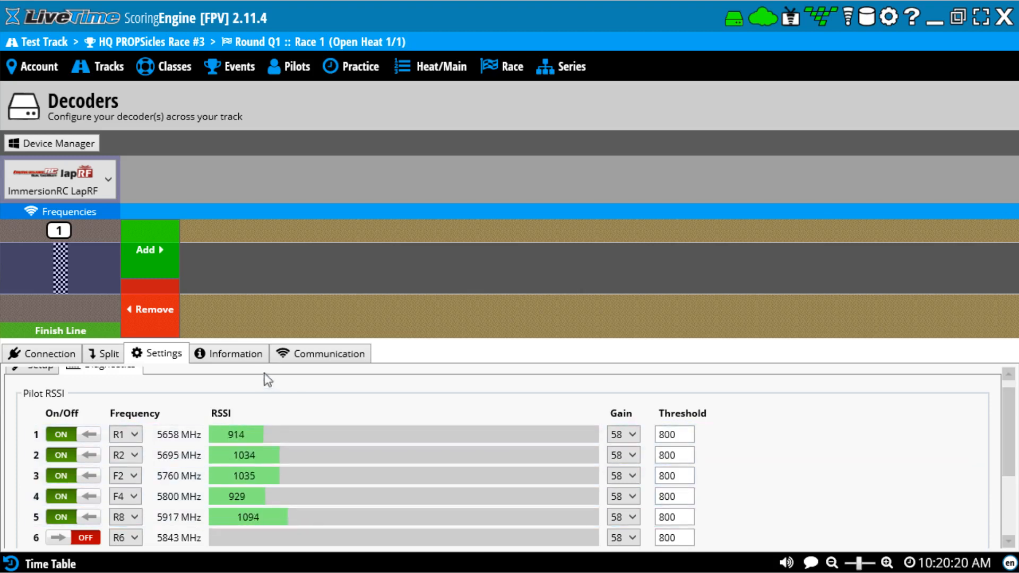
left_click(322, 357)
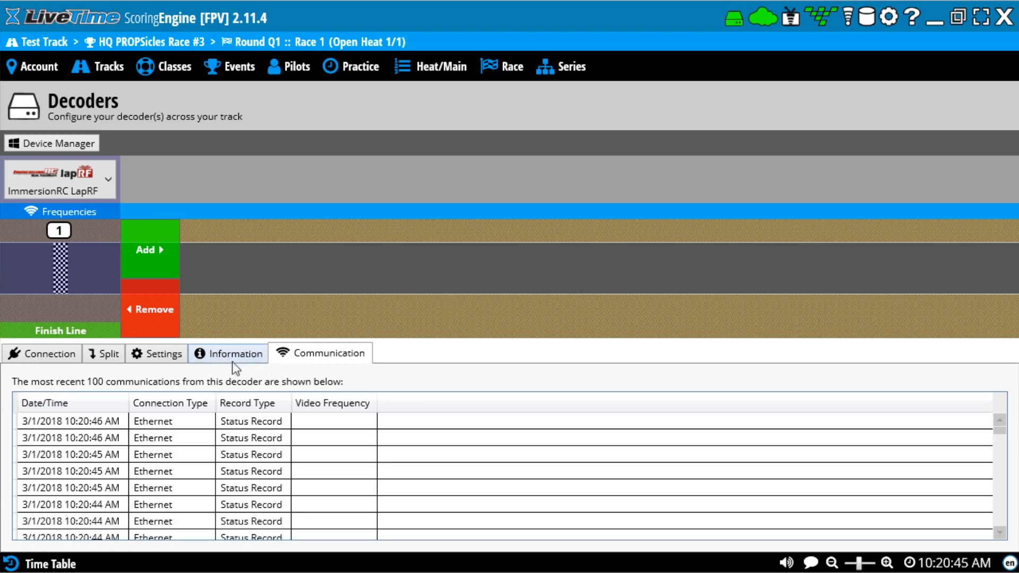
left_click(53, 356)
left_click(175, 357)
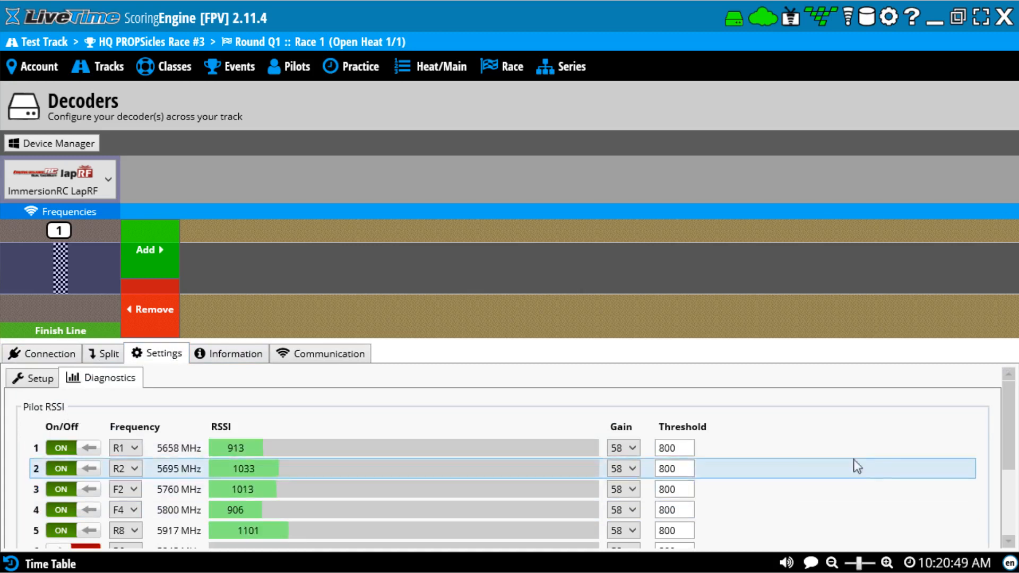
Save the LapRF decoder settings from the management commands below the pilot RSSI list
scroll(126, 476, "down", 2)
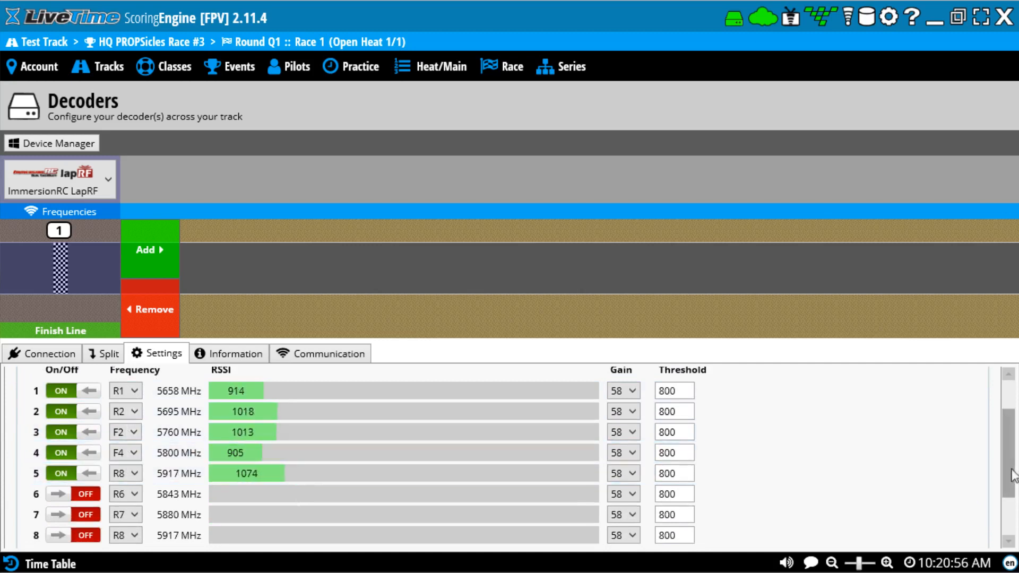
left_click_drag(1008, 494, 1004, 536)
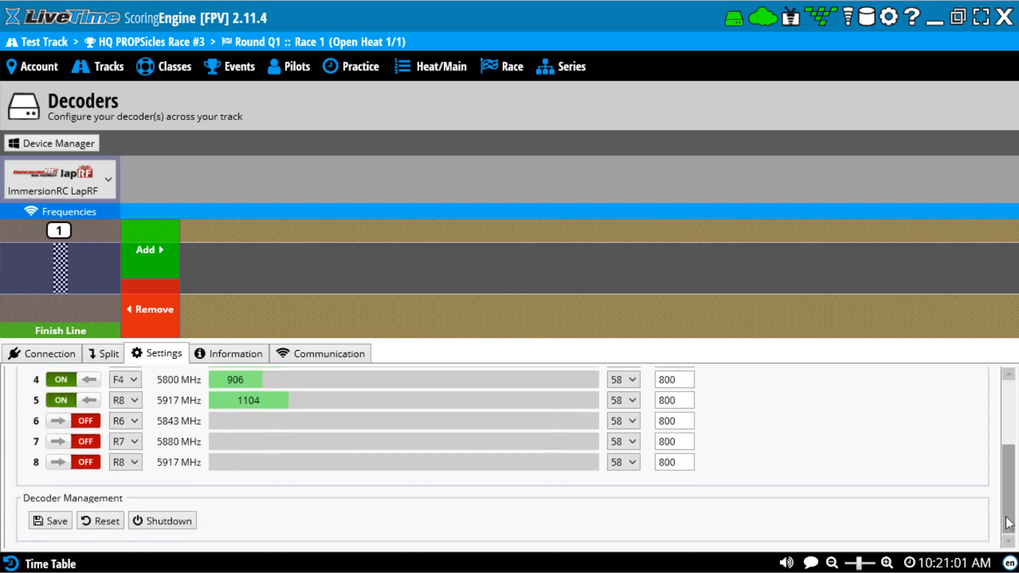
left_click(50, 519)
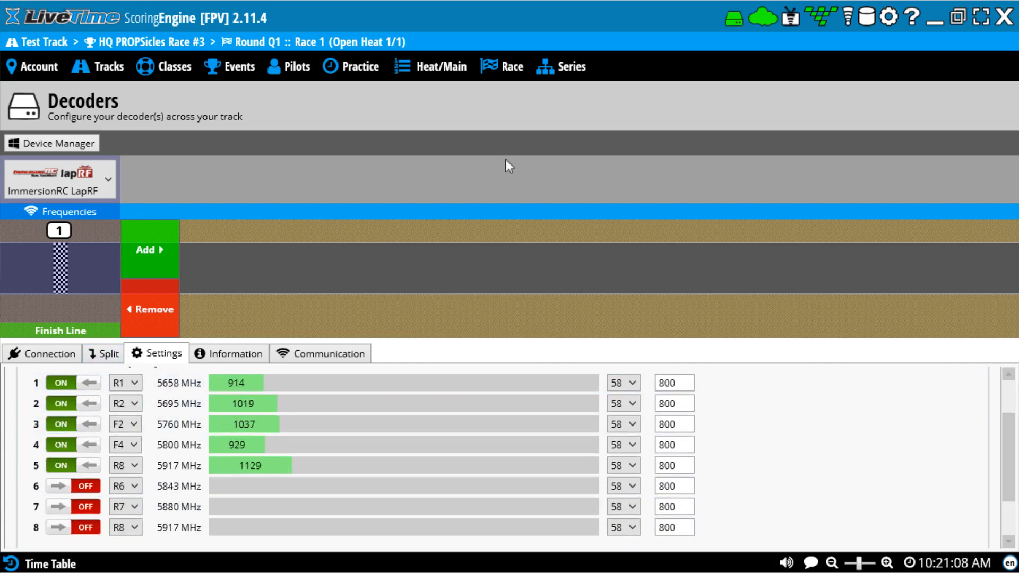
Open the heat and main setup and check which rounds can be selected, keeping Q1
left_click(451, 65)
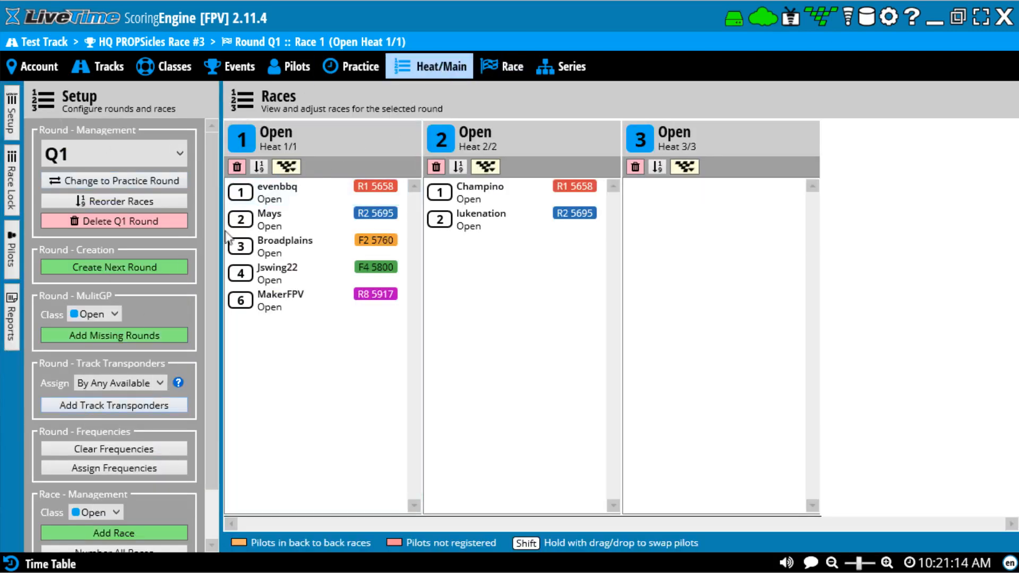
left_click(149, 151)
left_click(103, 185)
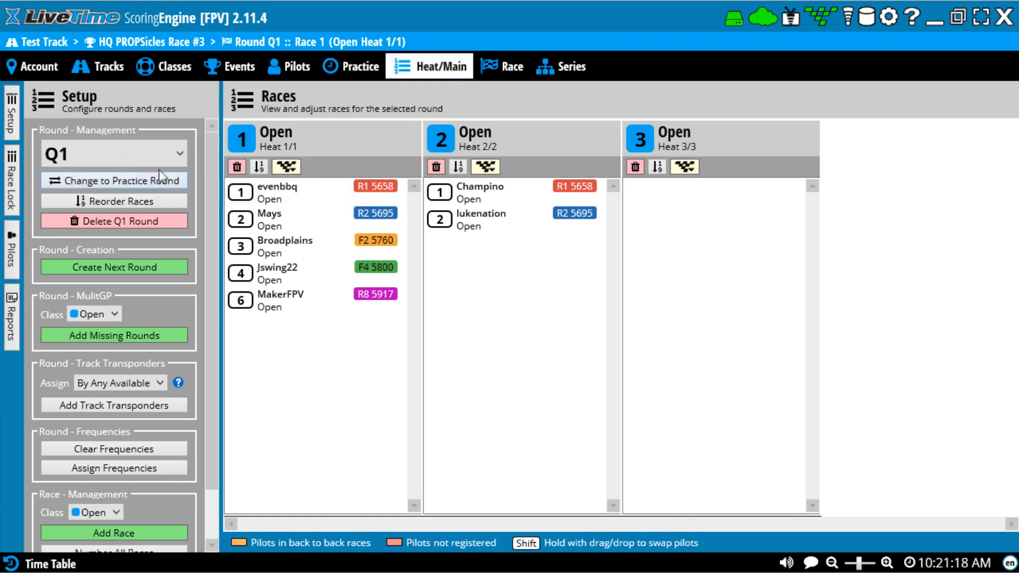
left_click(143, 157)
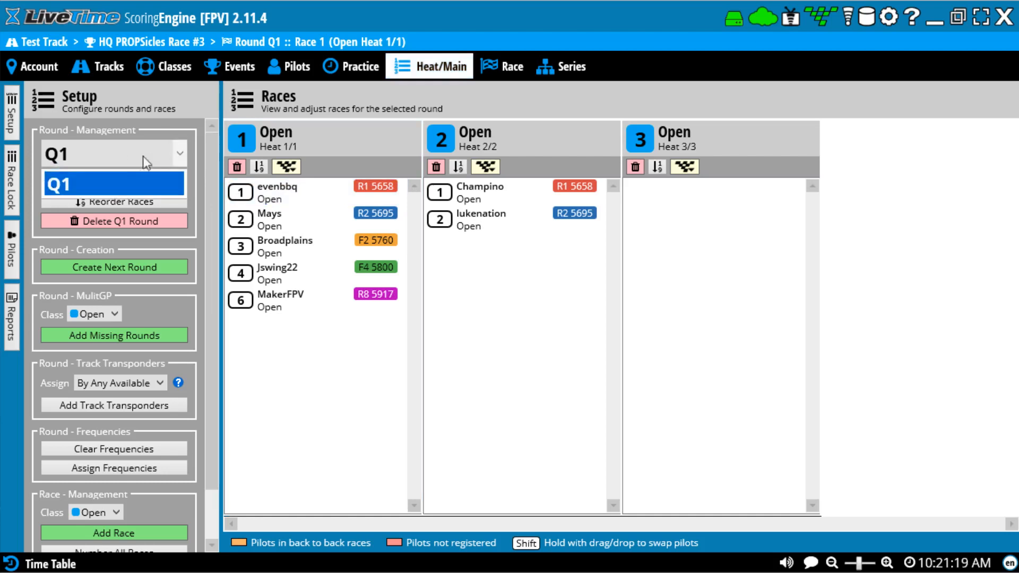
left_click(116, 185)
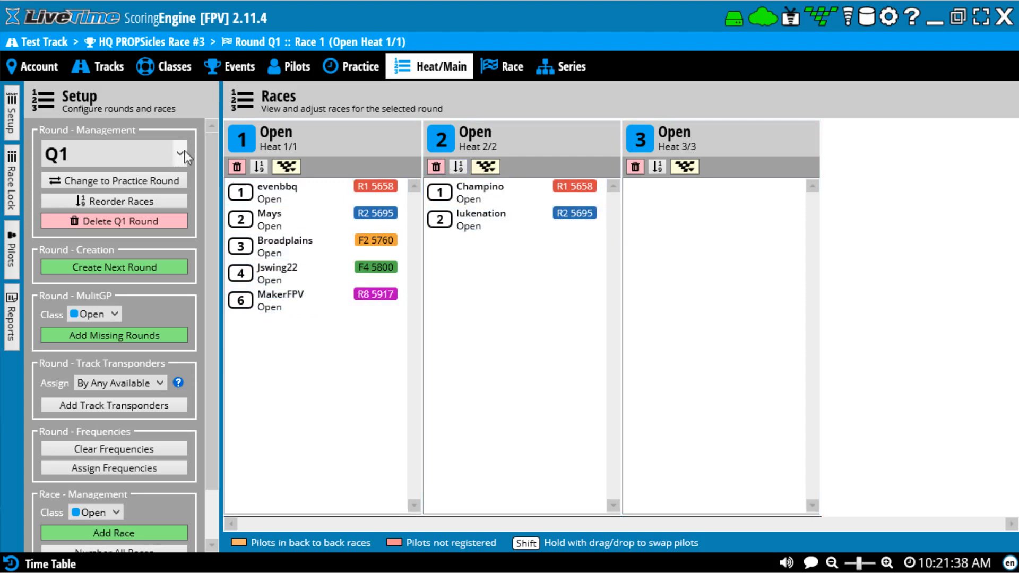
left_click(119, 155)
left_click(106, 187)
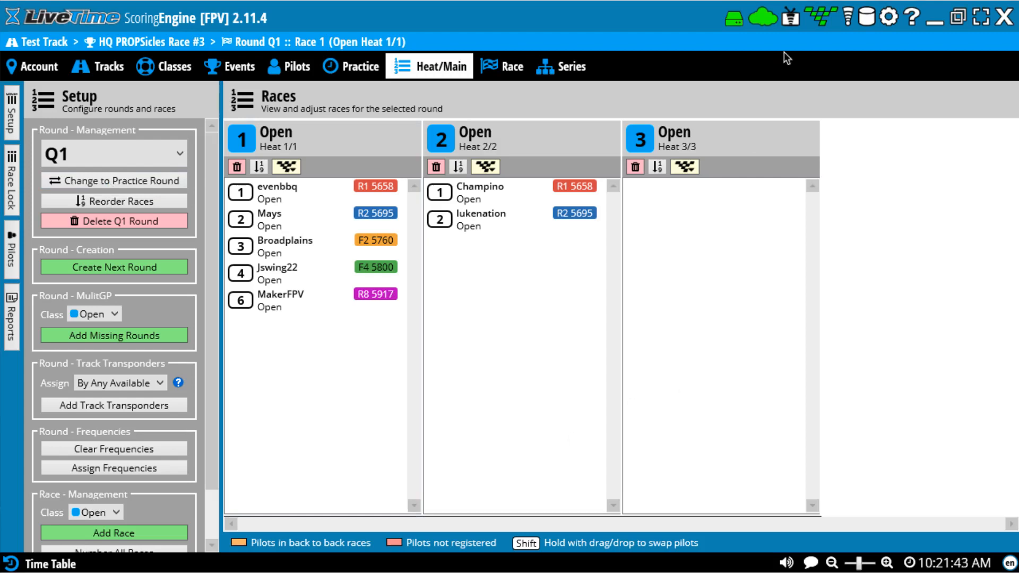
Switch to the MultiGP Reassign Pilots page in Chrome and expand Round #1 of the race
left_click(956, 21)
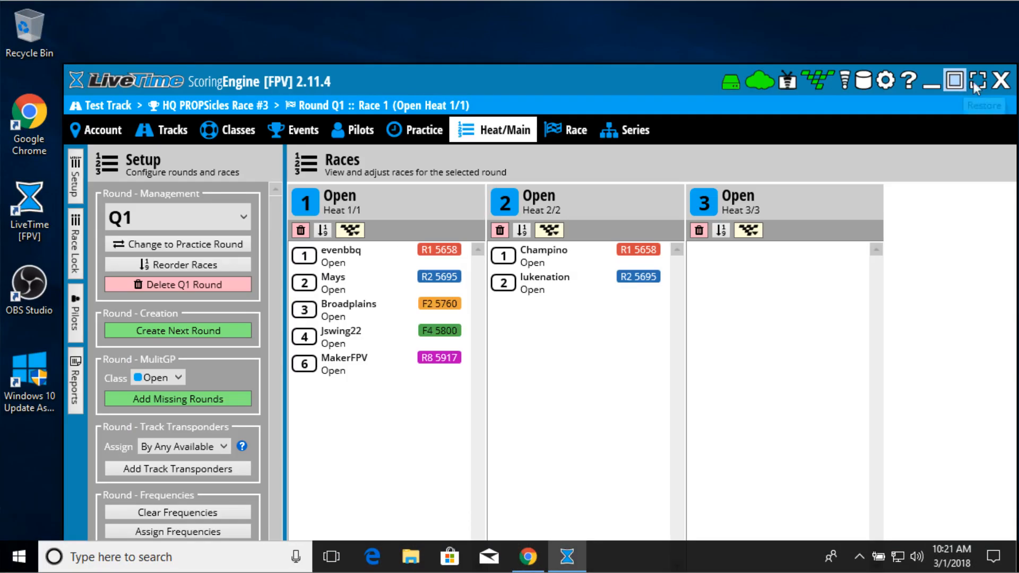
left_click(975, 84)
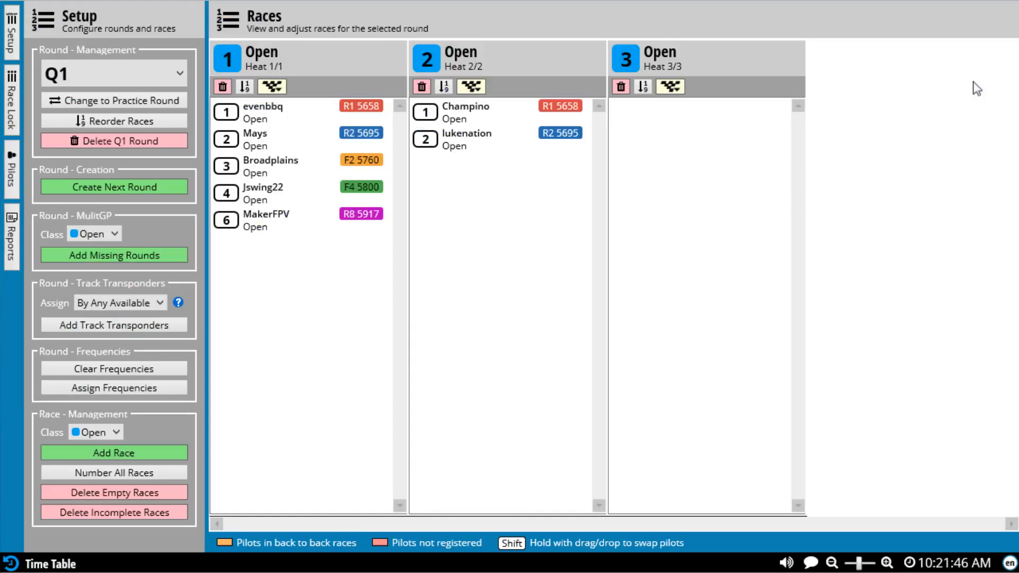
key("Escape")
left_click(931, 25)
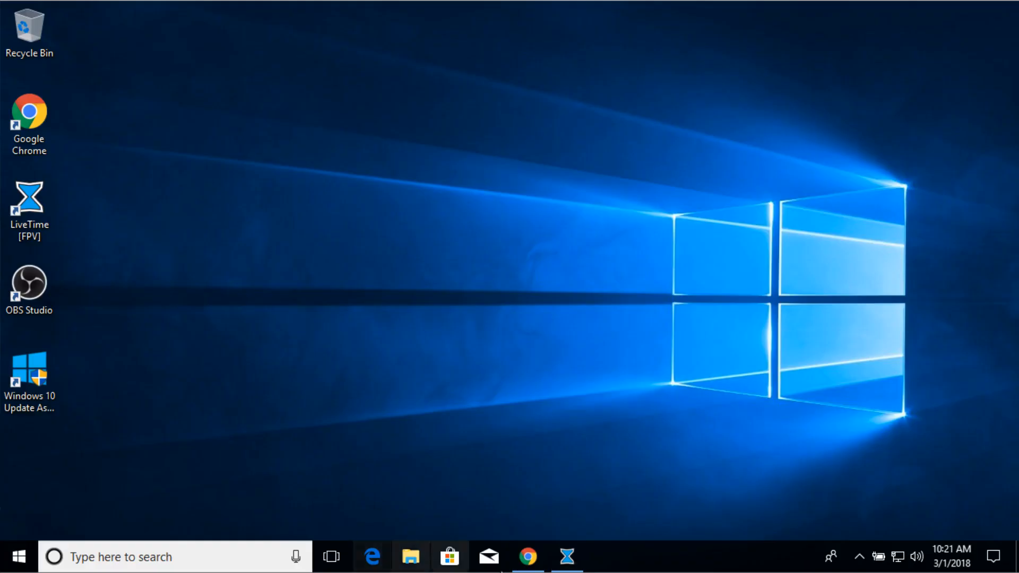
left_click(528, 556)
scroll(465, 398, "down", 5)
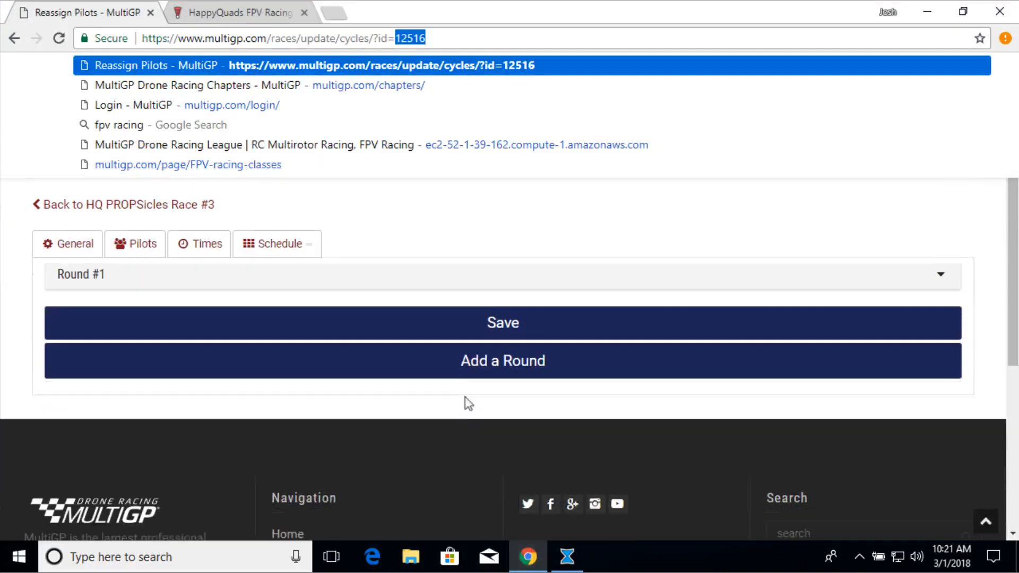
left_click(415, 209)
left_click(107, 231)
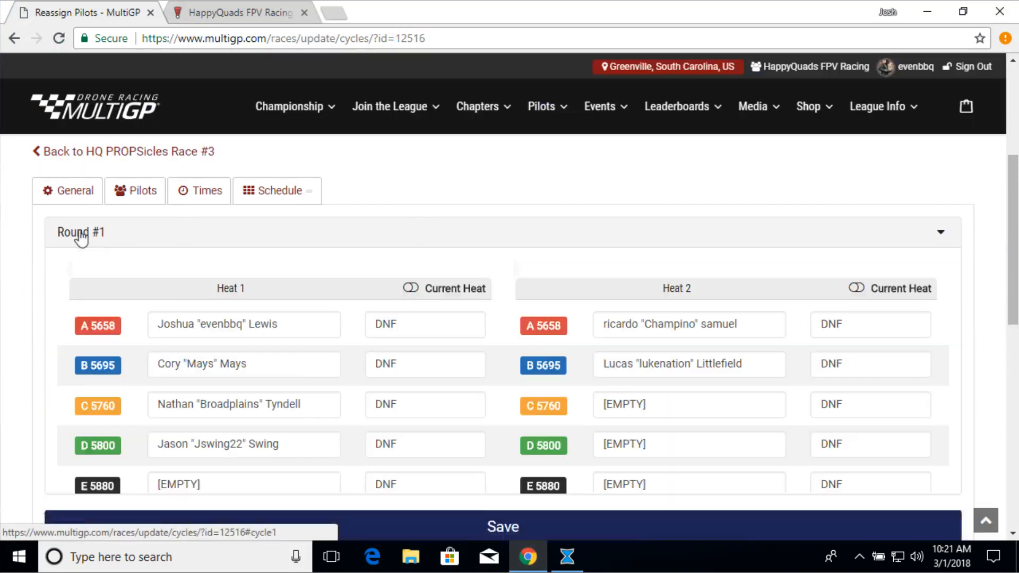
Move the pilot in Heat 1's C 5760 slot to the same slot in Heat 2 and save Round #1
left_click(280, 407)
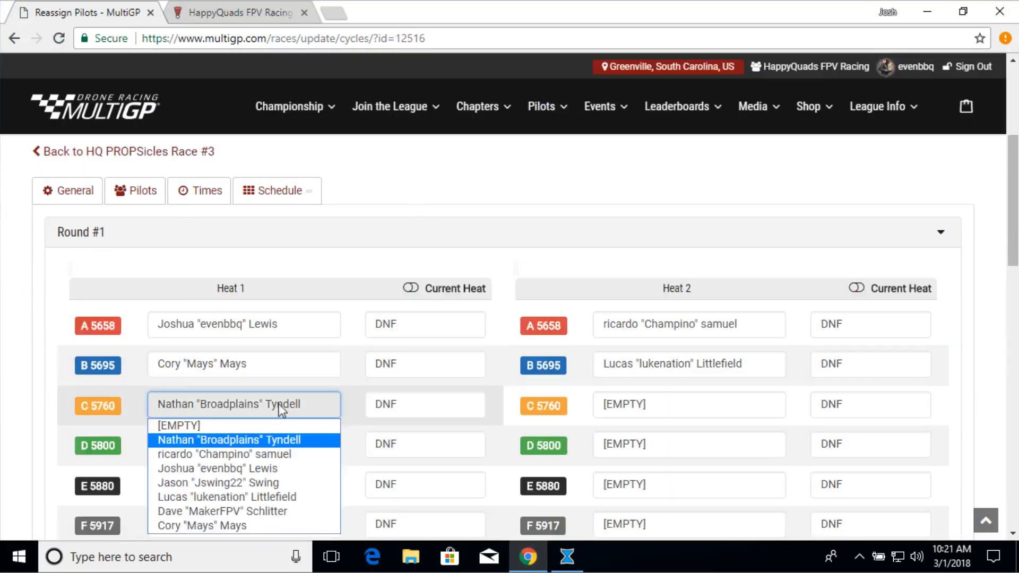
left_click(246, 425)
left_click(743, 415)
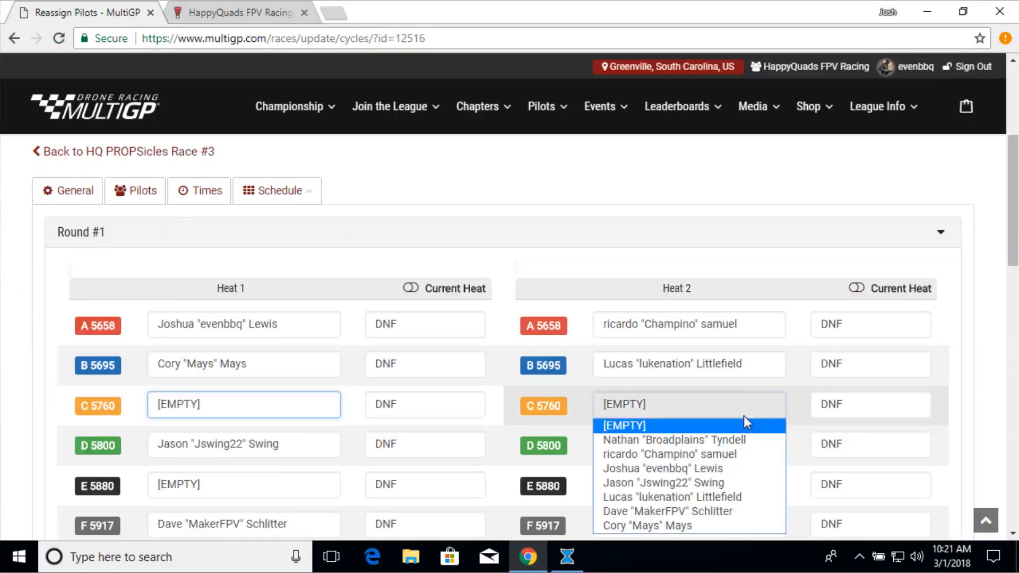
left_click(689, 439)
scroll(998, 228, "down", 8)
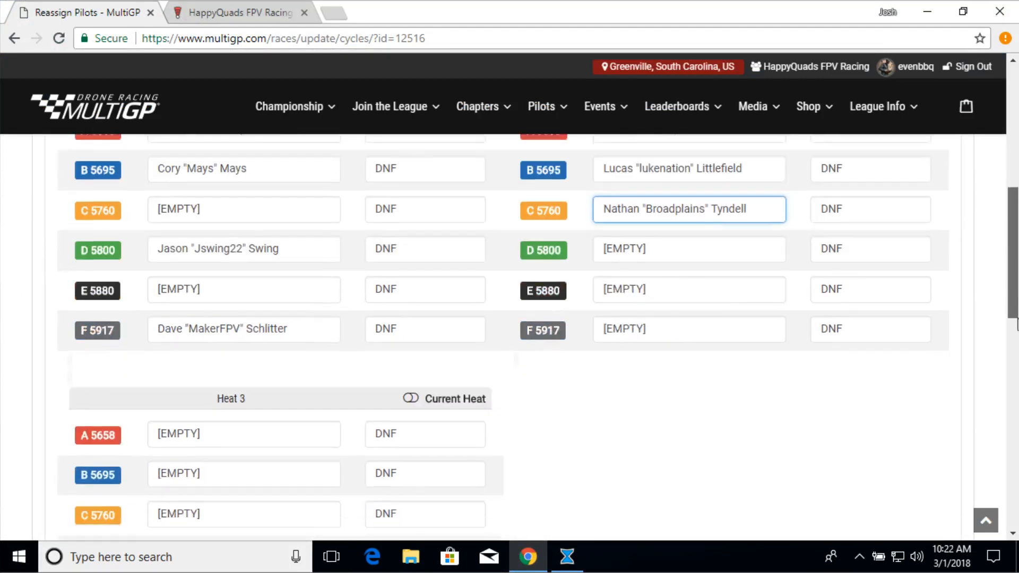
left_click(500, 481)
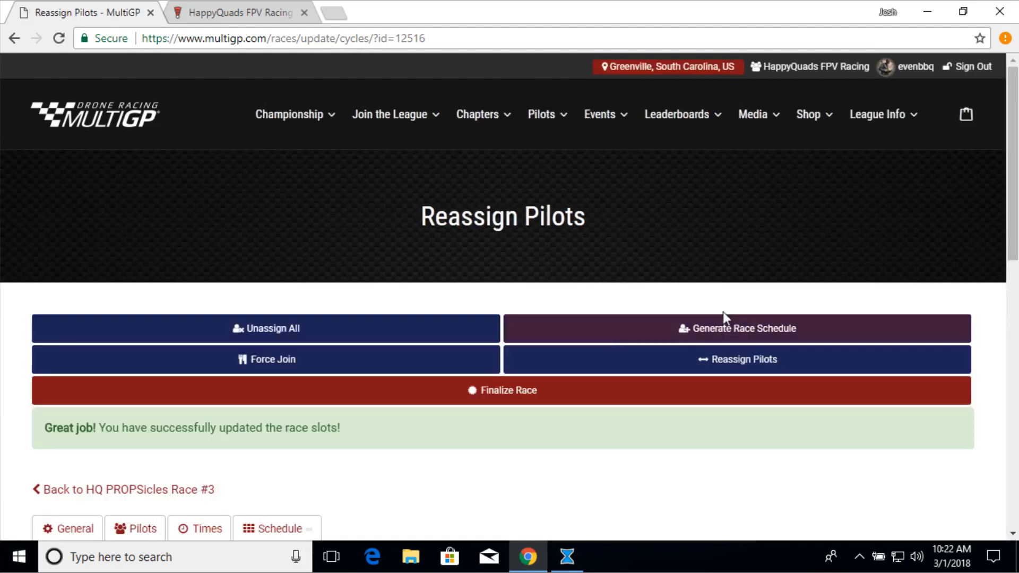
Reopen Round #1 and examine its heat assignments and the points/laps options for Heat 1's A 5658 slot
scroll(821, 397, "down", 4)
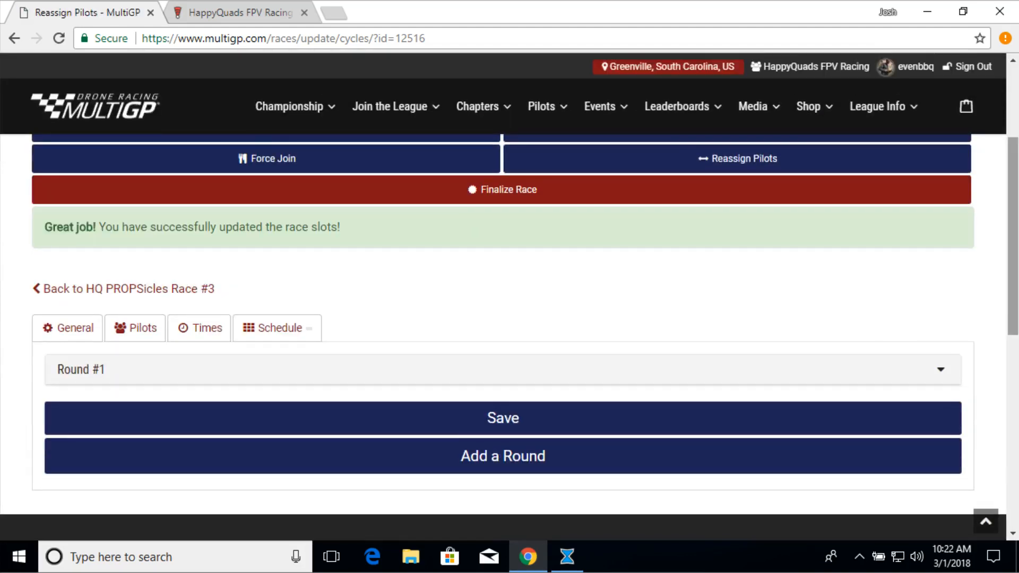
left_click(76, 372)
scroll(583, 253, "down", 3)
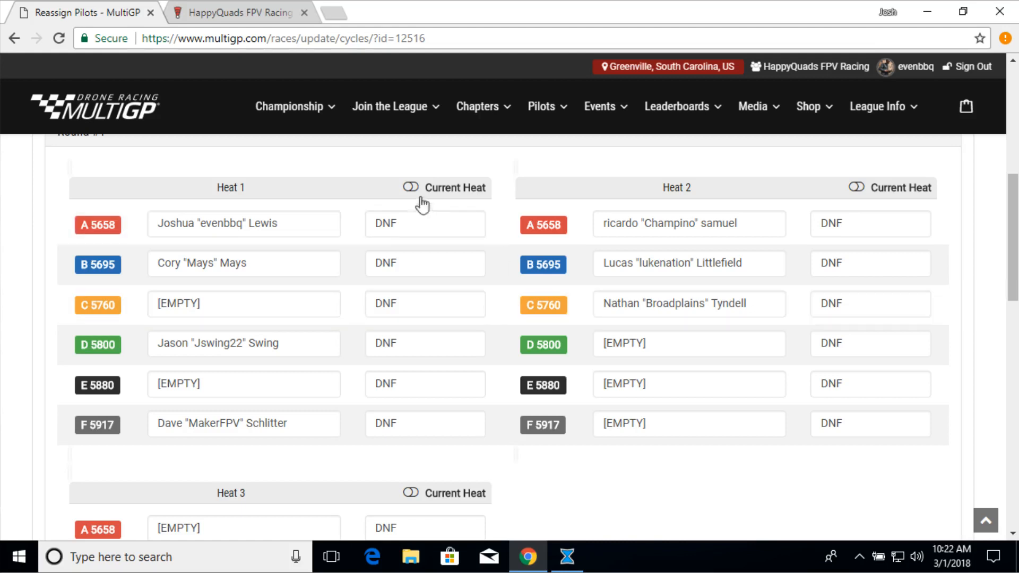
left_click(407, 217)
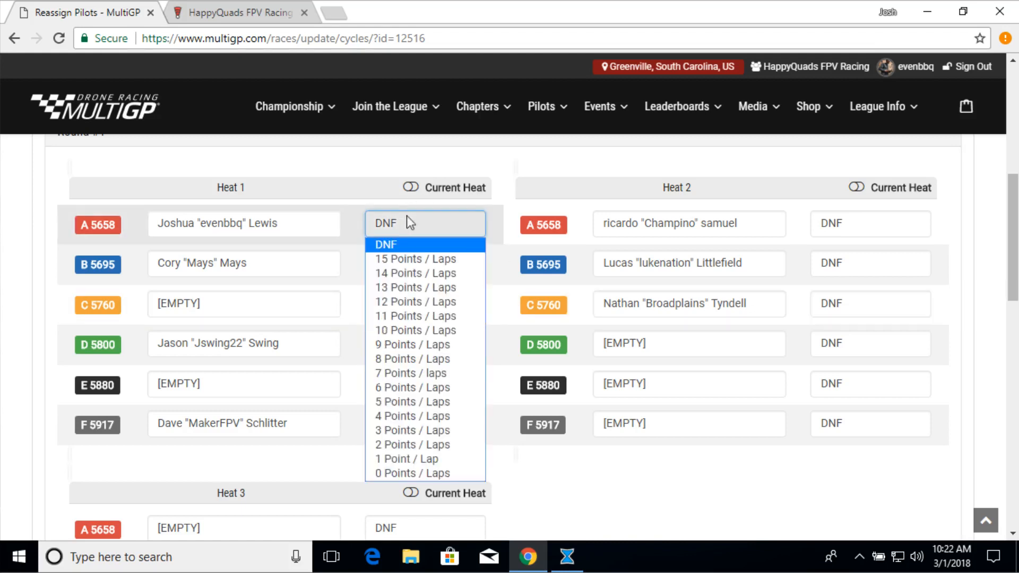
left_click(469, 142)
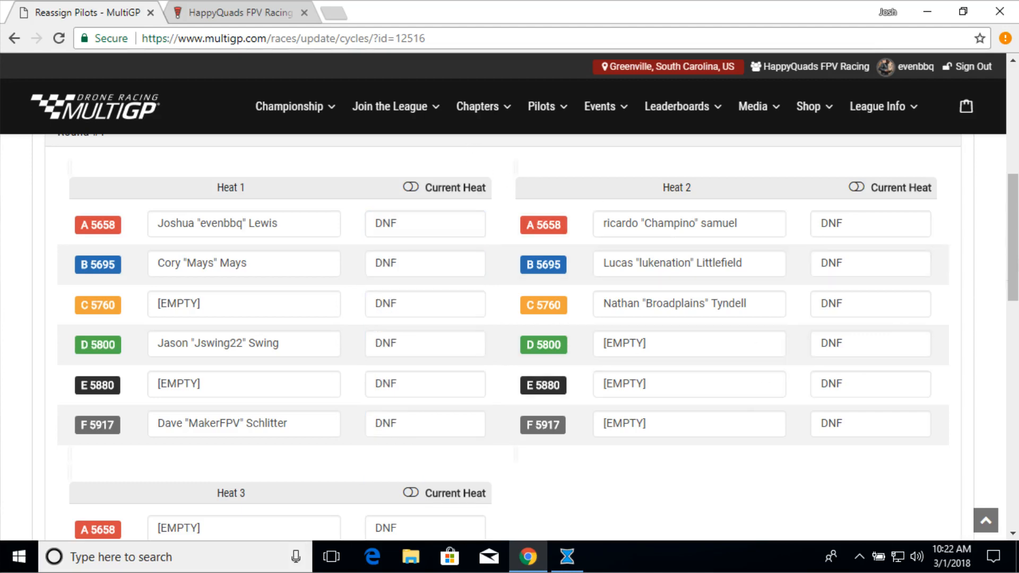
mouse_move(1013, 259)
left_mouse_down()
mouse_move(1014, 333)
mouse_move(1008, 233)
mouse_move(1002, 246)
left_mouse_up()
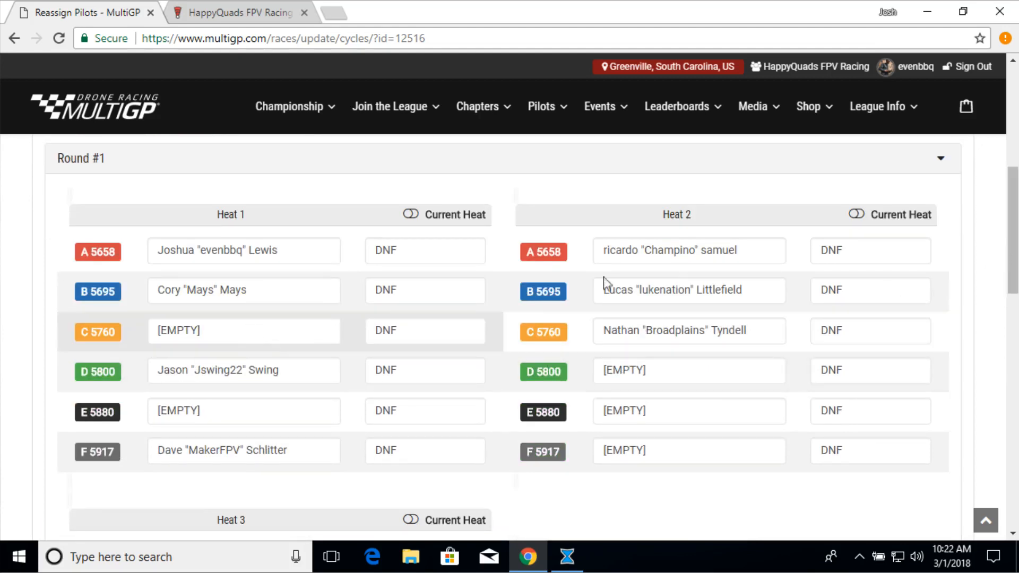
left_click_drag(1013, 202, 1014, 245)
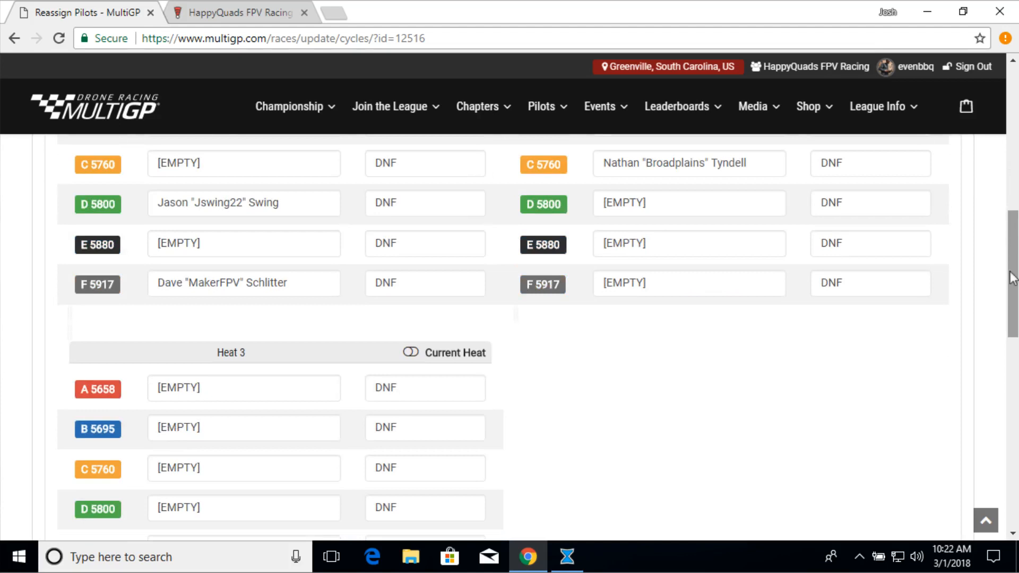
mouse_move(1014, 264)
left_mouse_down()
mouse_move(1014, 300)
mouse_move(1014, 276)
left_mouse_up()
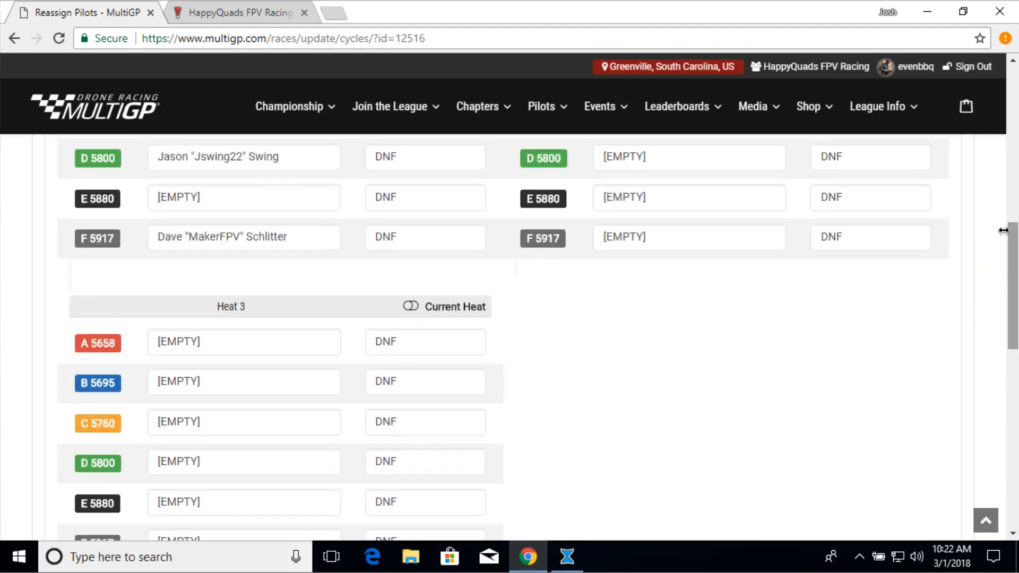
Save the race slots again and add a second round to the race
left_click_drag(1014, 240, 1014, 344)
left_click(477, 237)
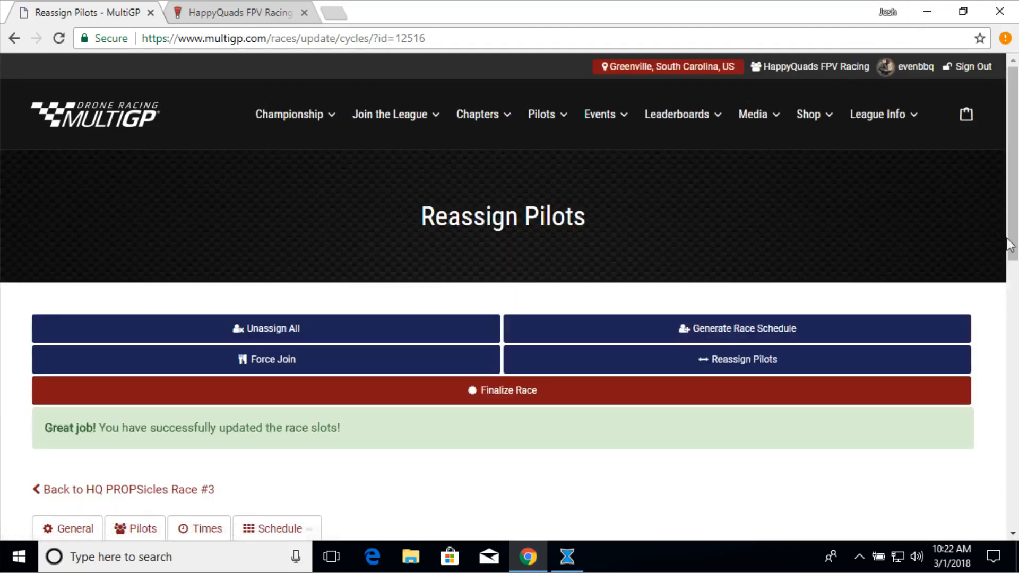
left_click_drag(1008, 245, 1010, 364)
left_click(478, 346)
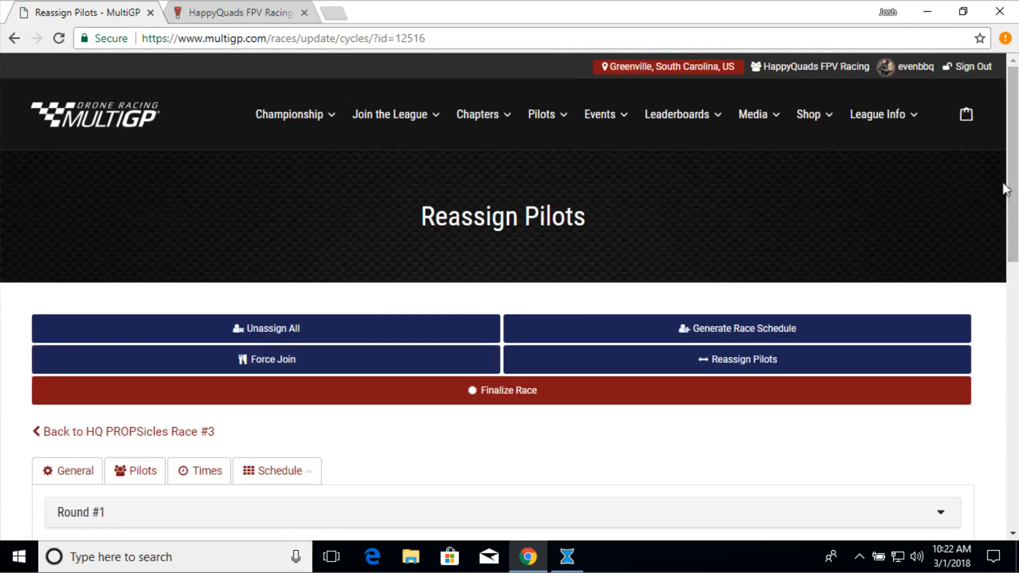
Expand Round #2 and examine the pilot slots of its three heats
scroll(350, 342, "down", 3)
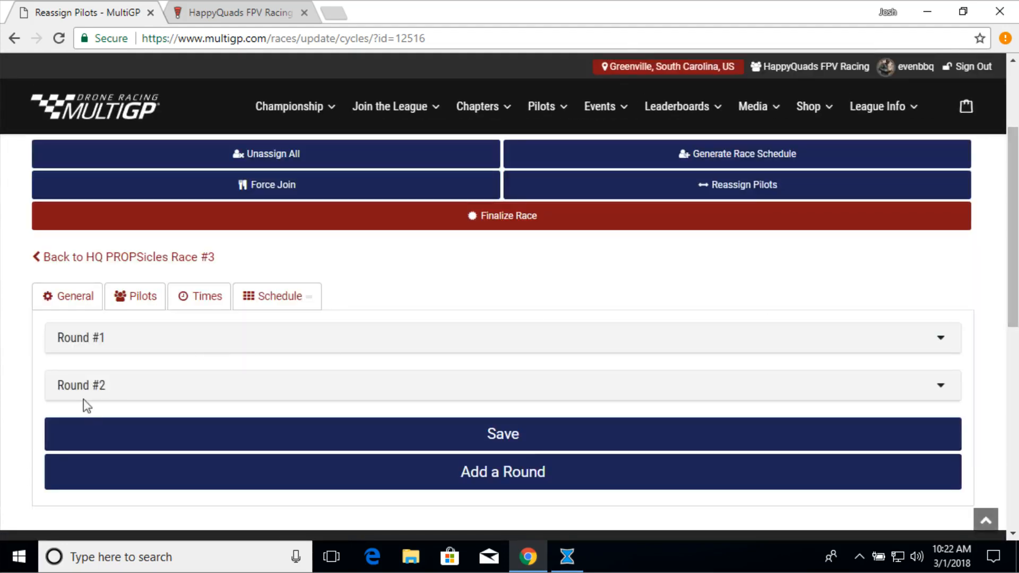
left_click(94, 393)
scroll(445, 398, "down", 3)
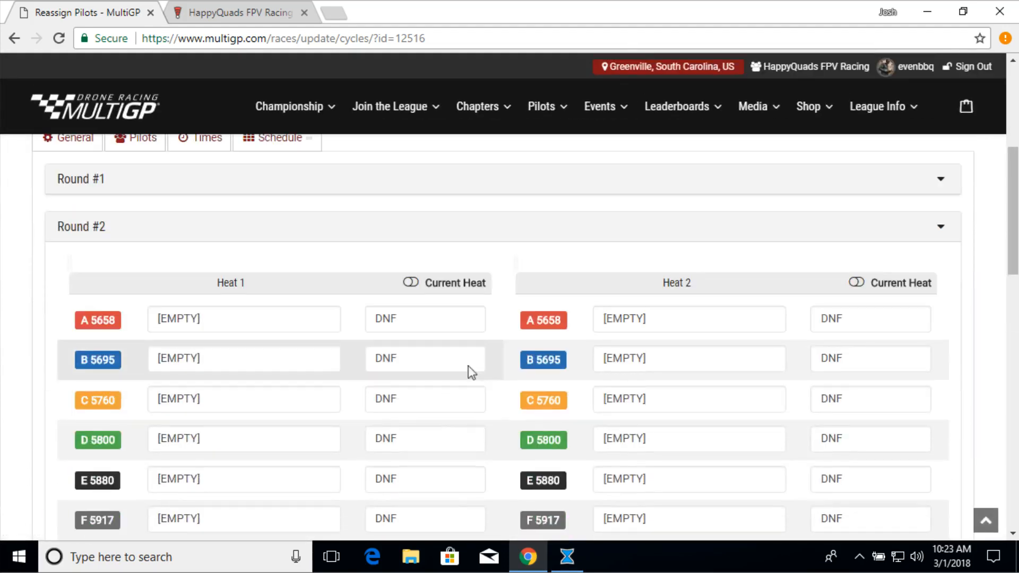
scroll(468, 365, "down", 3)
scroll(273, 255, "down", 3)
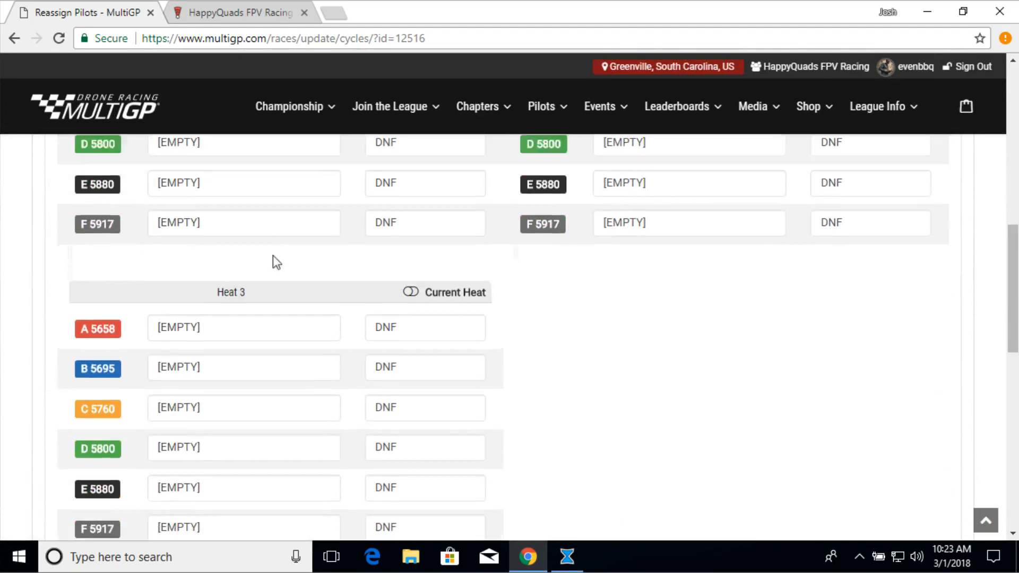
Generate the race schedule for HQ PROPSicles Race #3 and accept the reset of its scoring
scroll(273, 257, "up", 8)
scroll(273, 256, "up", 2)
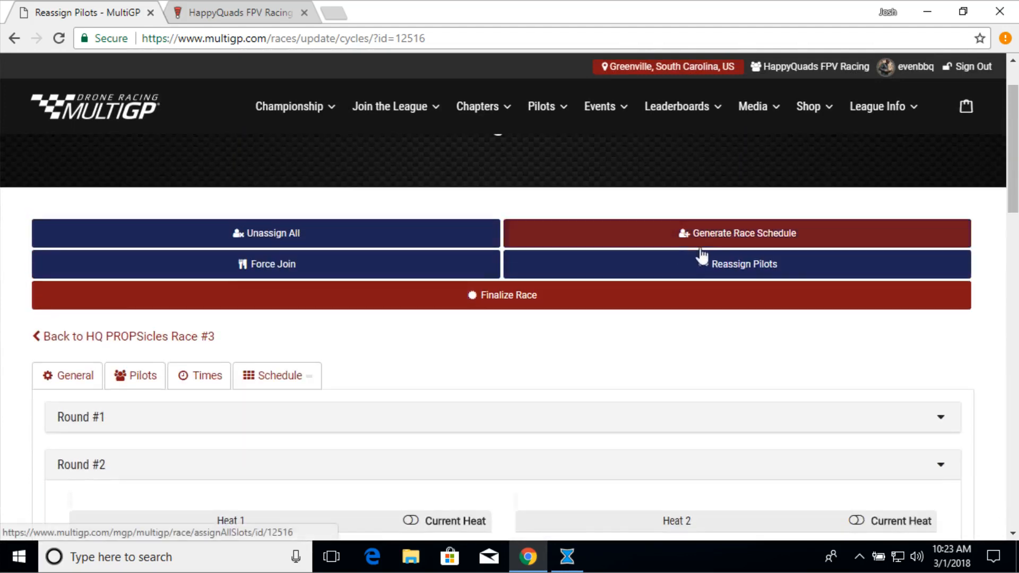
left_click(739, 240)
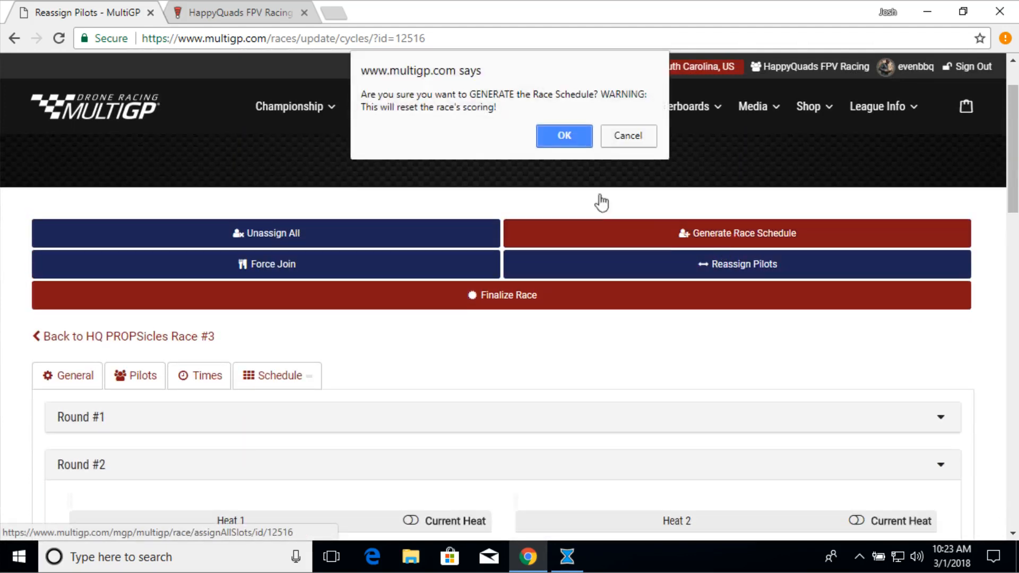
left_click(565, 135)
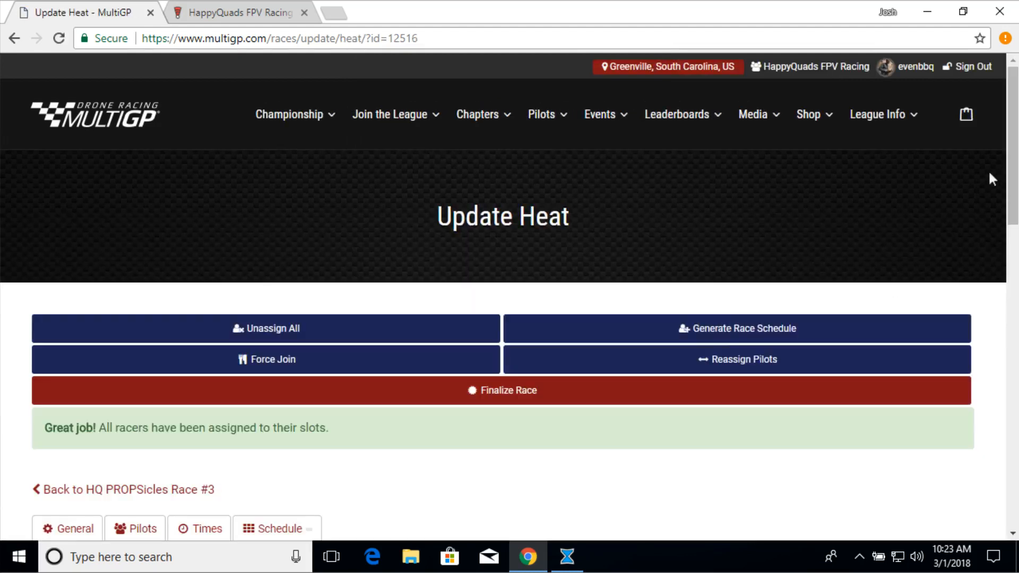
Open the reassignment schedule of HQ PROPSicles Race #3 and examine the pilot slots of Round #1's three heats
left_click_drag(1012, 147, 1002, 252)
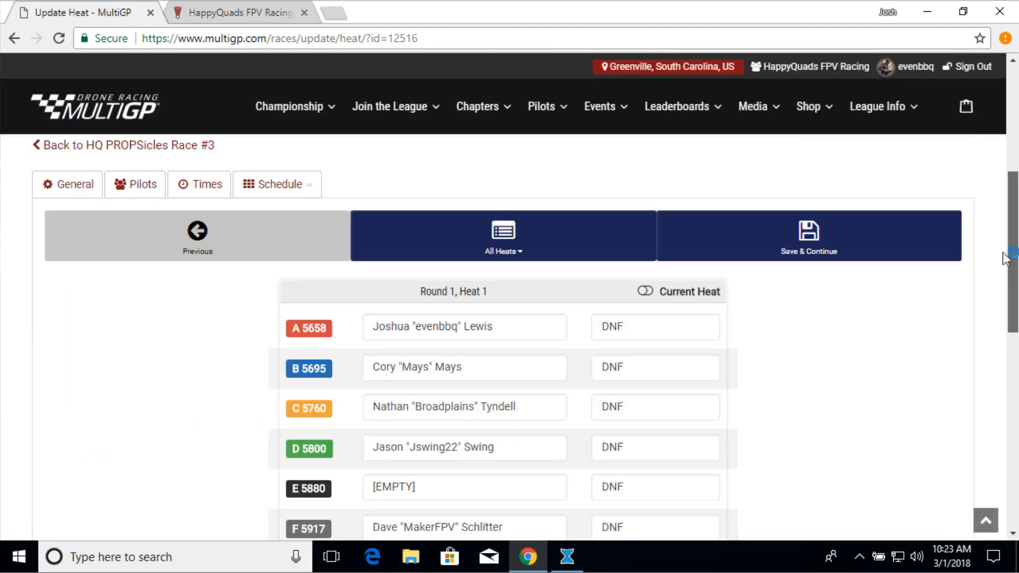
left_click(273, 184)
left_click(289, 259)
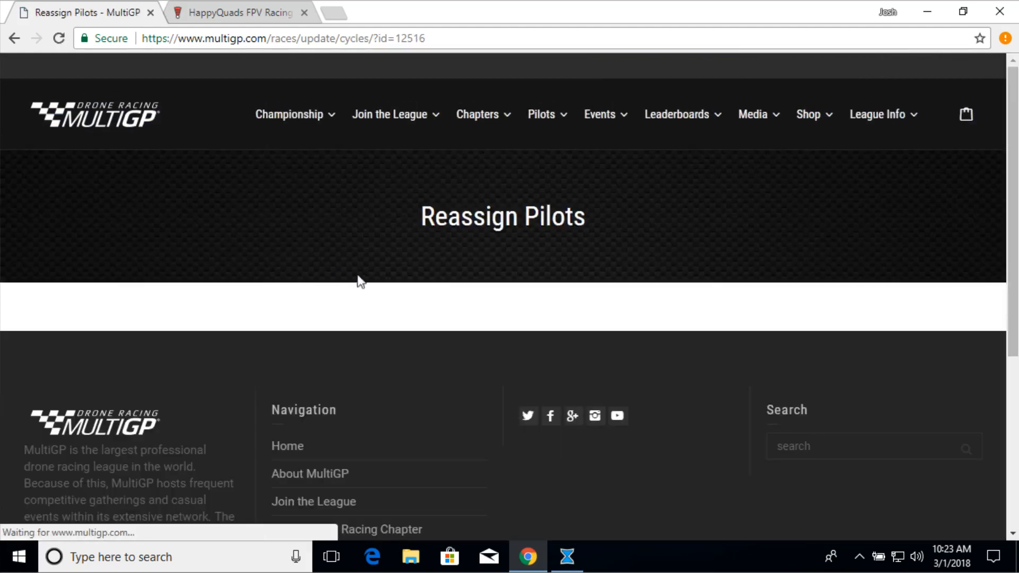
scroll(419, 333, "down", 3)
scroll(423, 332, "down", 1)
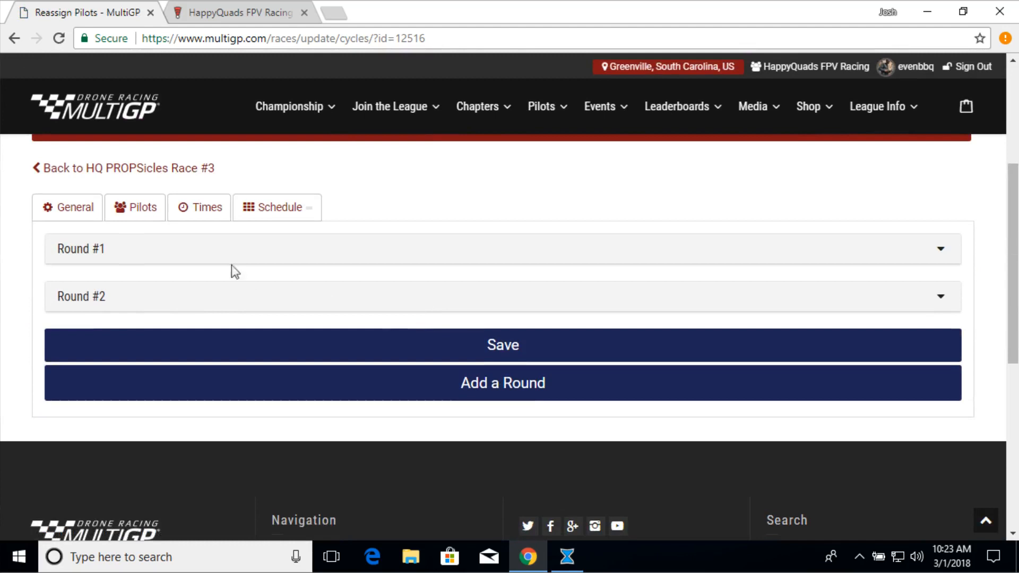
left_click(74, 257)
scroll(241, 283, "down", 1)
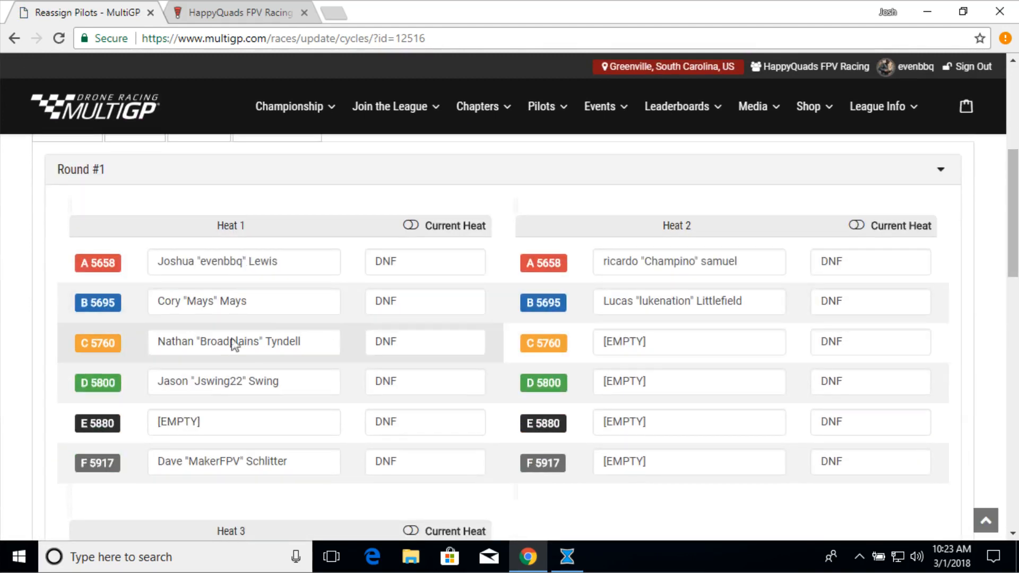
scroll(1013, 241, "down", 3)
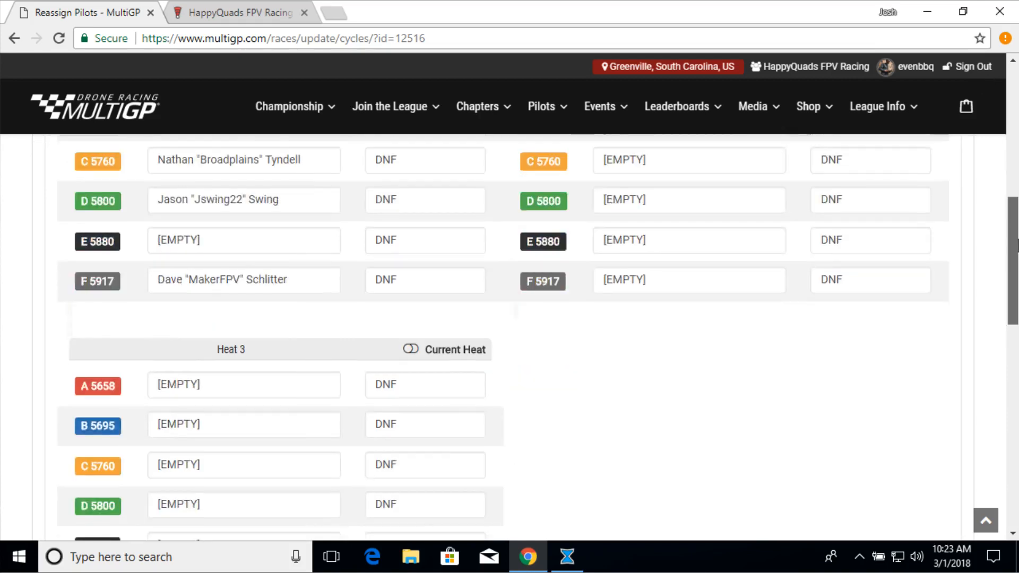
scroll(994, 255, "down", 7)
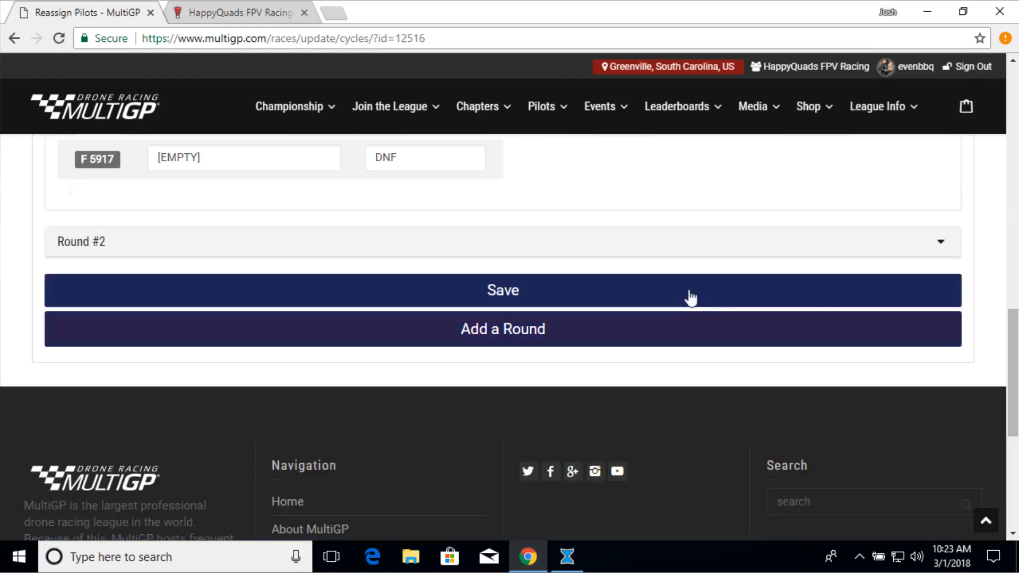
Expand Round #2 and compare its heat assignments with those of Round #1
left_click(690, 299)
left_click(104, 245)
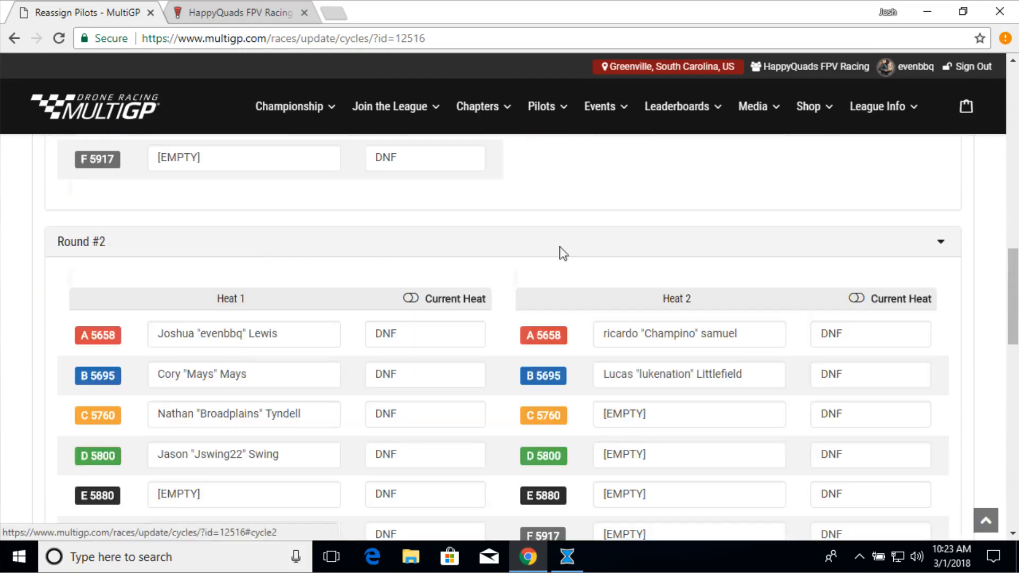
scroll(557, 249, "down", 5)
scroll(552, 245, "up", 5)
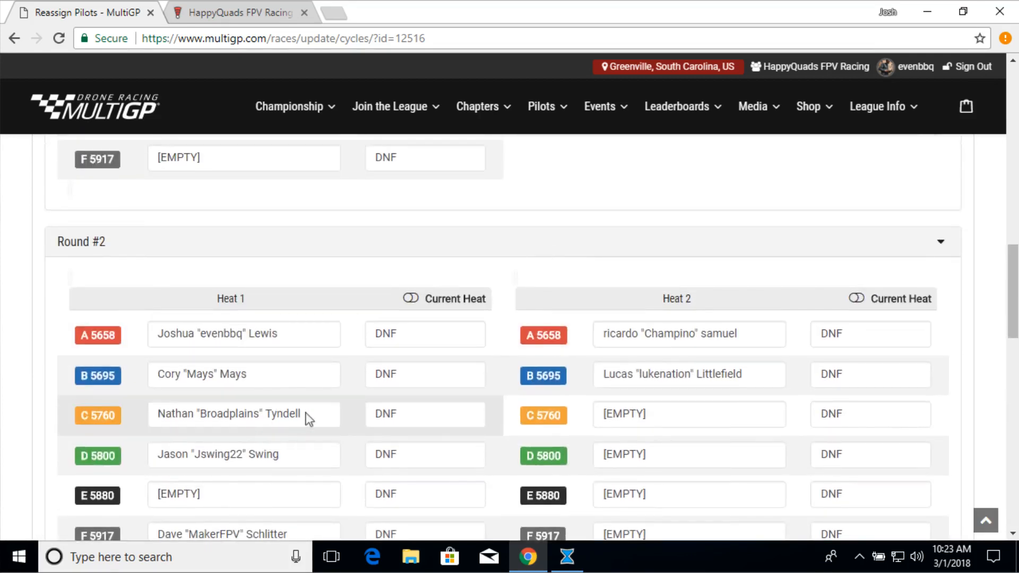
scroll(672, 413, "down", 5)
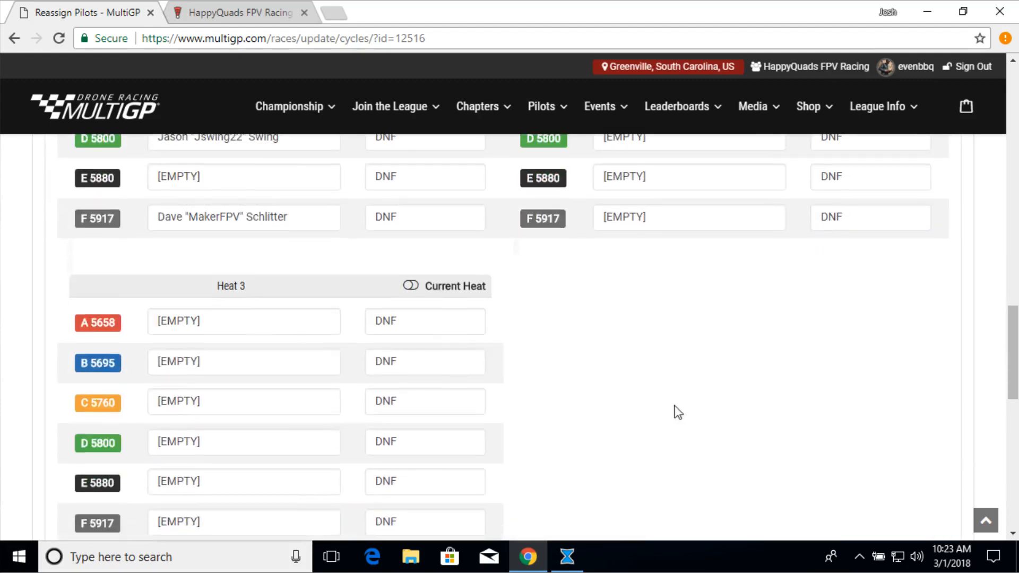
scroll(677, 412, "up", 3)
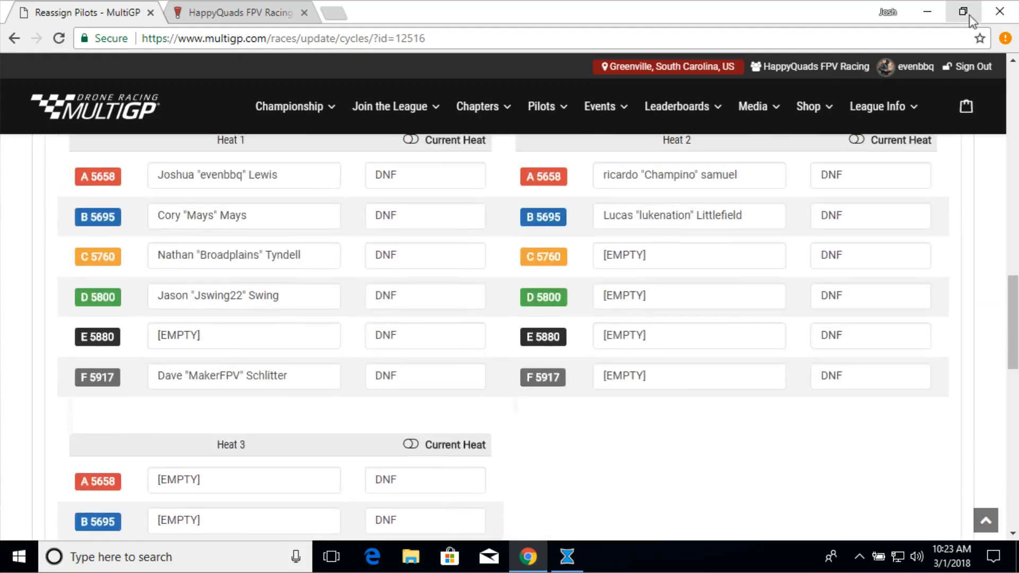
Switch to LiveTime ScoringEngine to view the Q1 races, and return to MultiGP's Round #2 heats to compare them
left_click(941, 13)
left_click(566, 556)
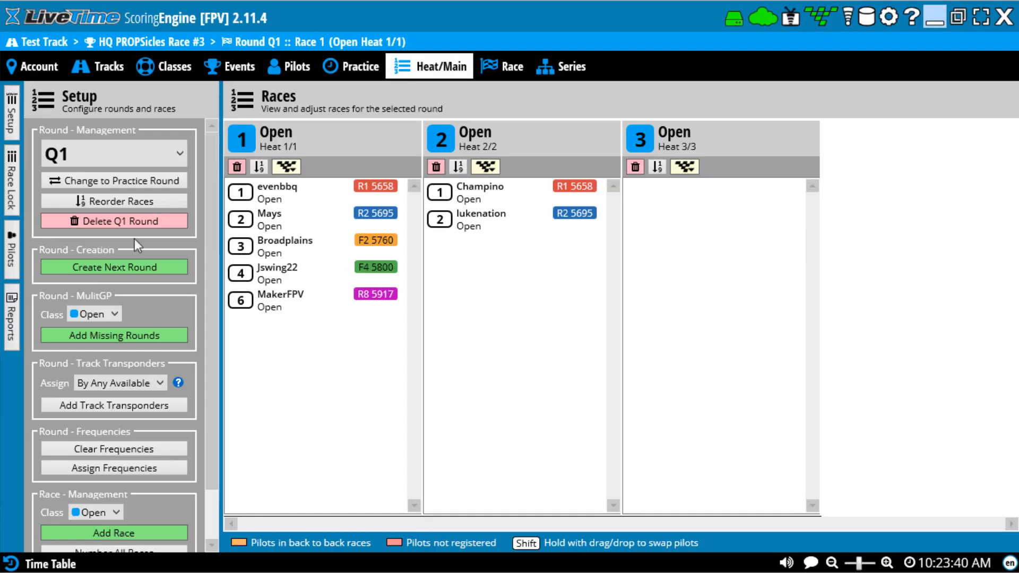
left_click(933, 17)
left_click(527, 556)
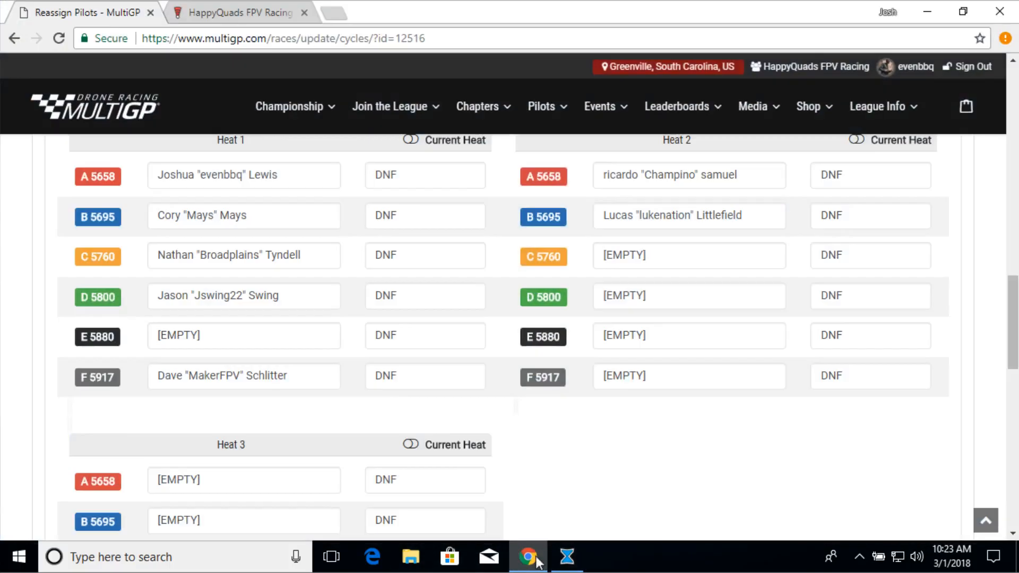
scroll(408, 377, "up", 3)
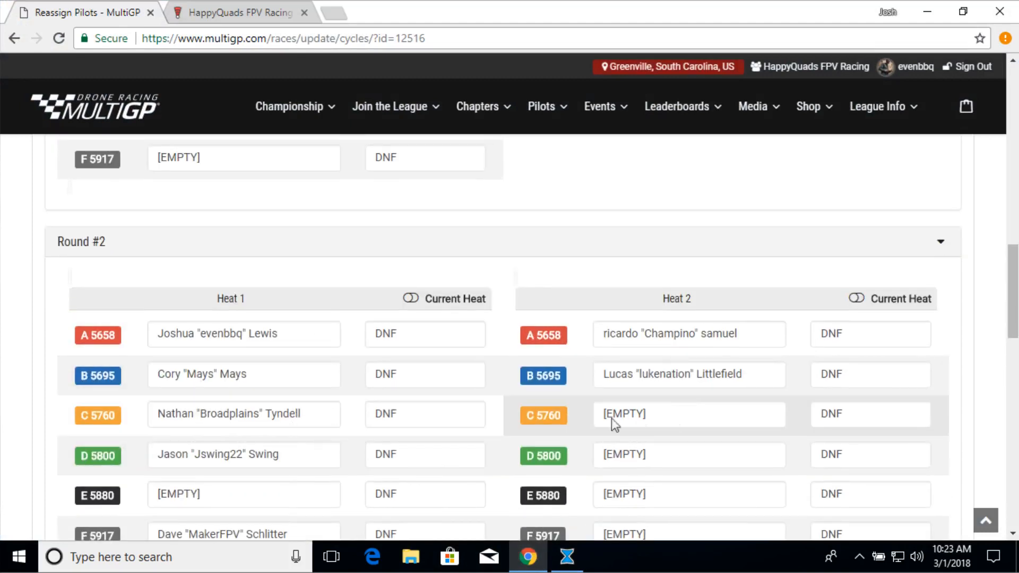
Switch to LiveTime ScoringEngine and check which rounds the event offers, keeping Q1 selected
left_click(927, 11)
left_click(567, 556)
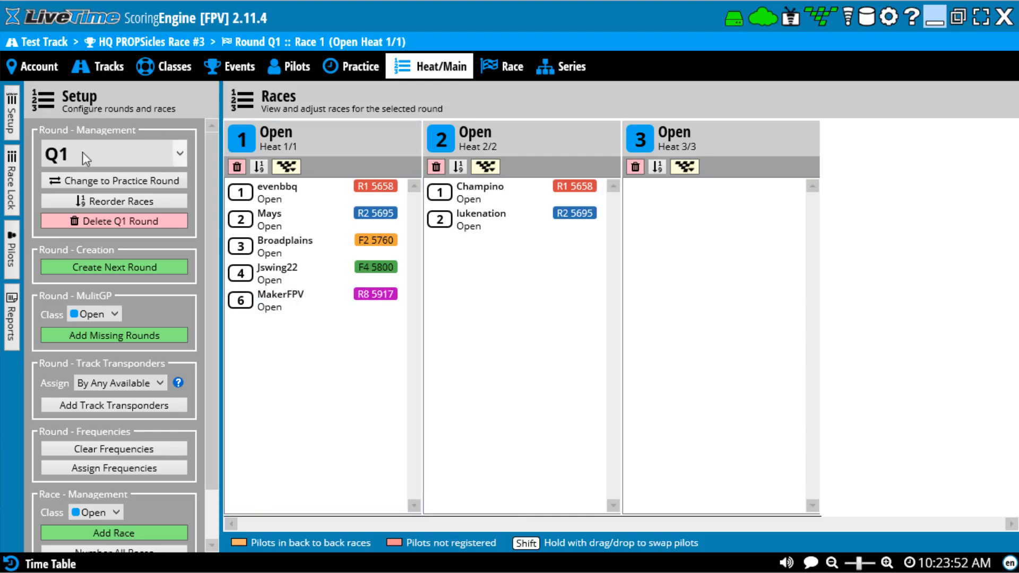
left_click(126, 154)
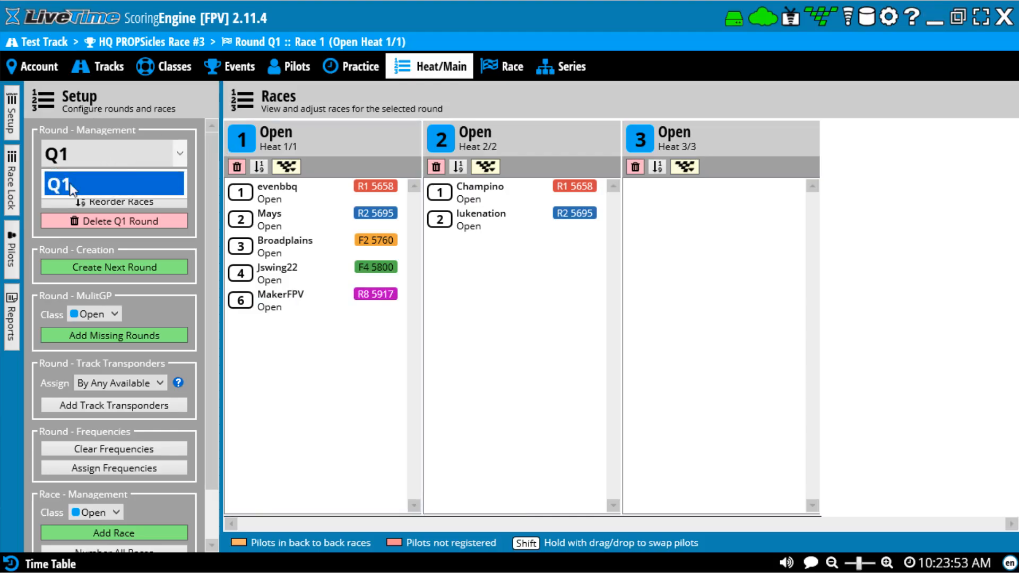
left_click(368, 136)
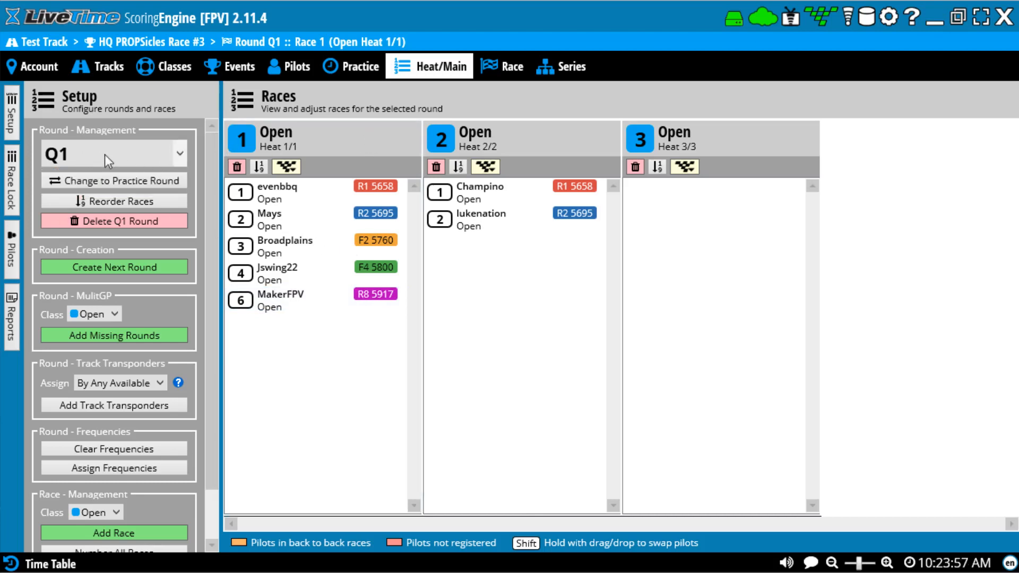
left_click(91, 155)
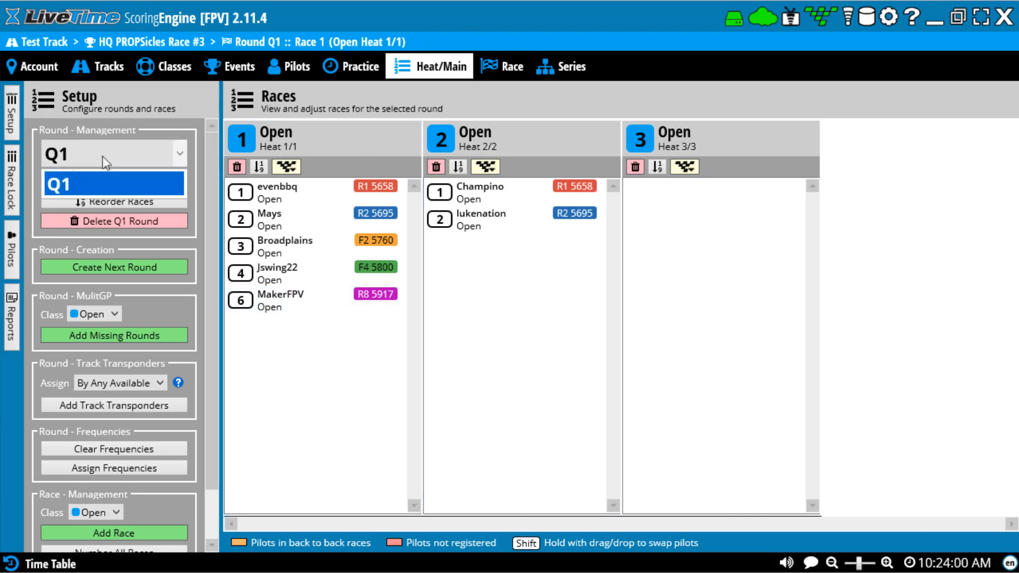
left_click(77, 183)
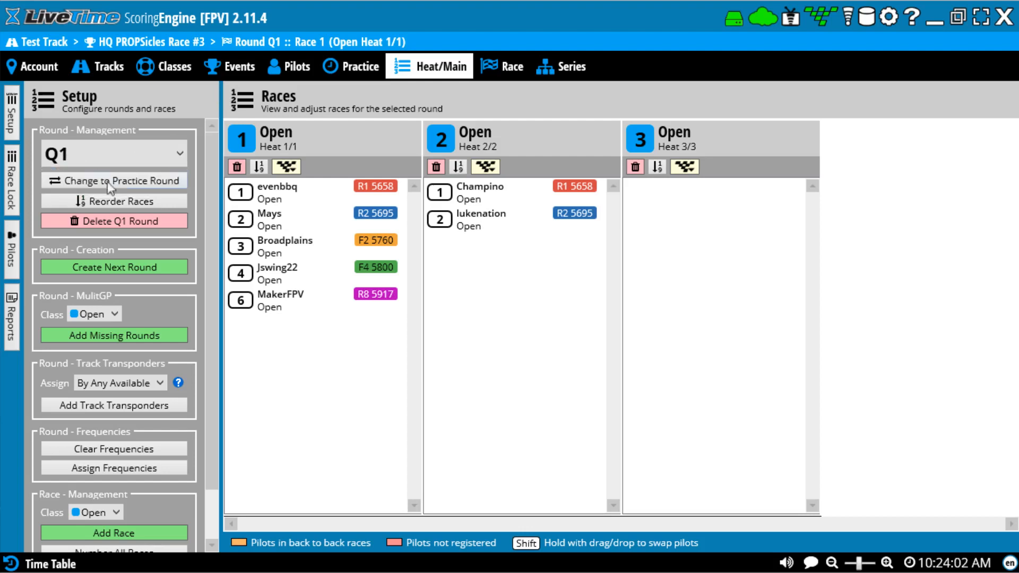
Import the missing MultiGP rounds for the Open class, view the Q2 races and return to round Q1
left_click(100, 337)
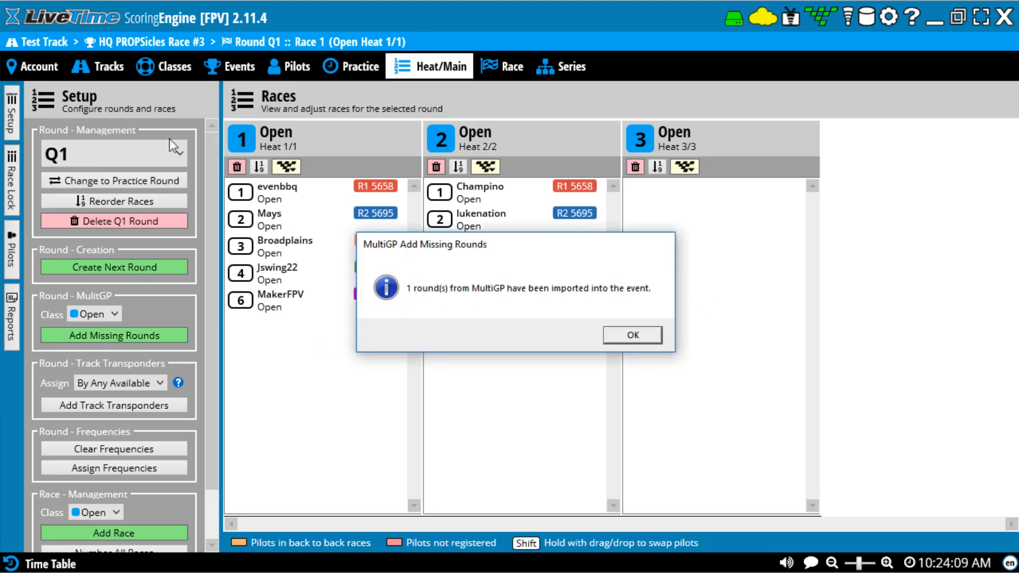
left_click(633, 337)
left_click(100, 152)
left_click(455, 252)
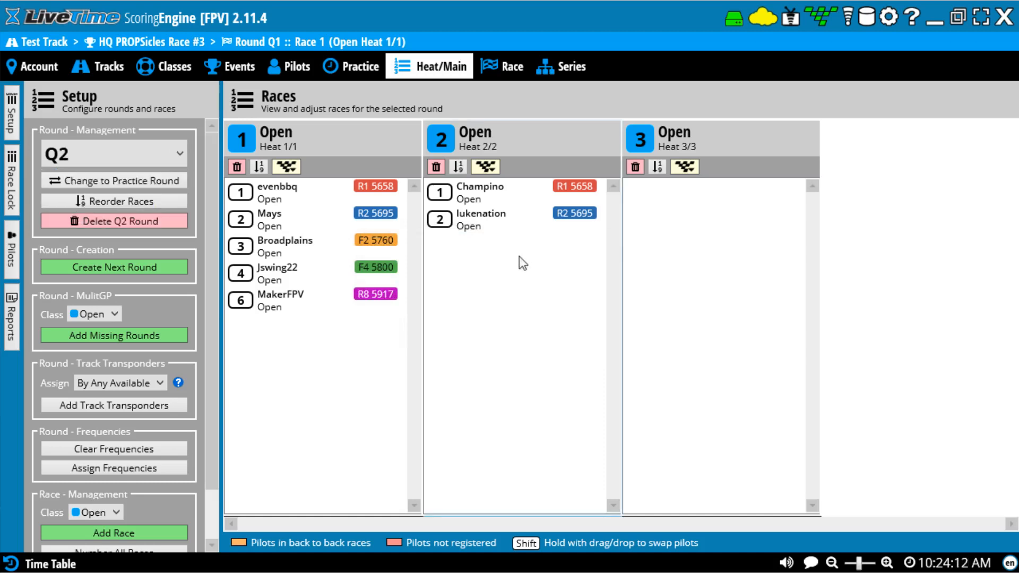
left_click(71, 155)
left_click(69, 180)
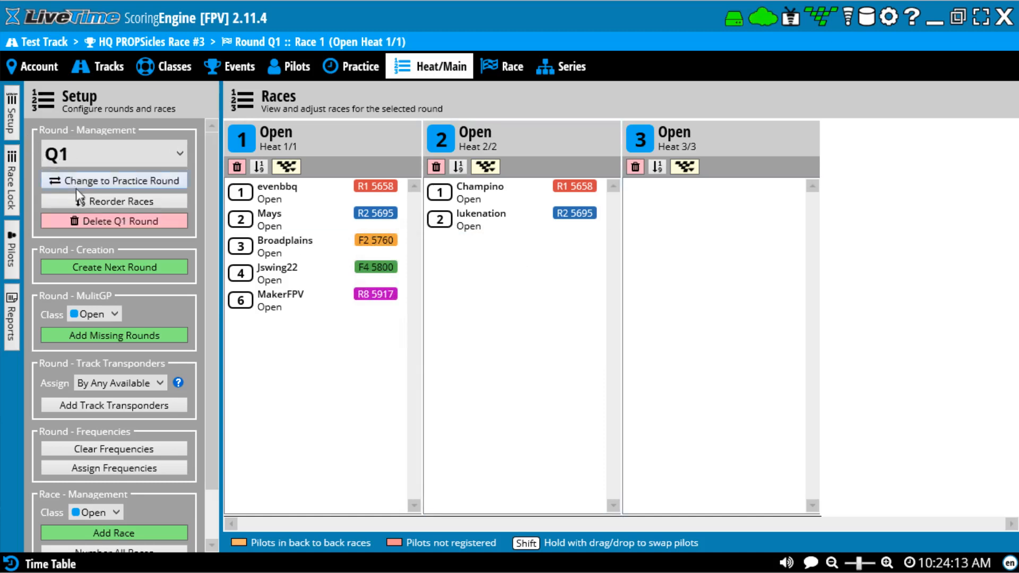
Switch to MultiGP and move Round #2's C 5760 pilot from Heat 1 to the C 5760 slot of Heat 2
left_click(939, 22)
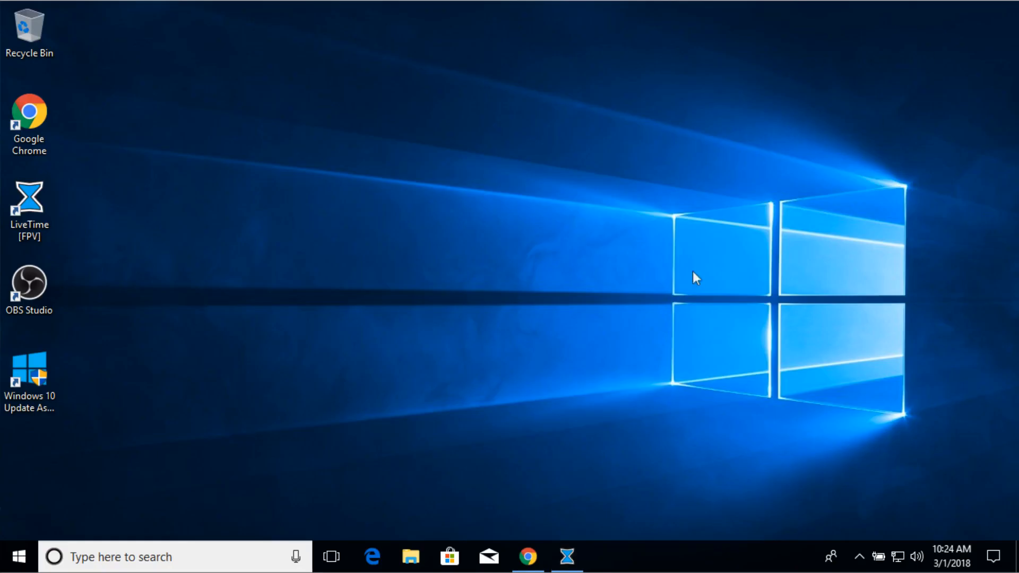
left_click(528, 556)
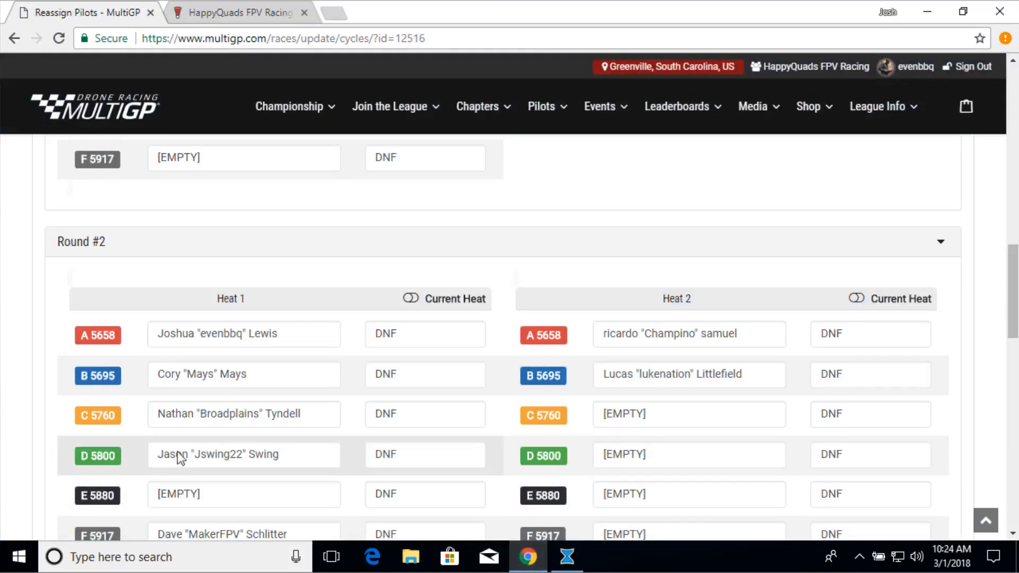
left_click(259, 410)
left_click(206, 291)
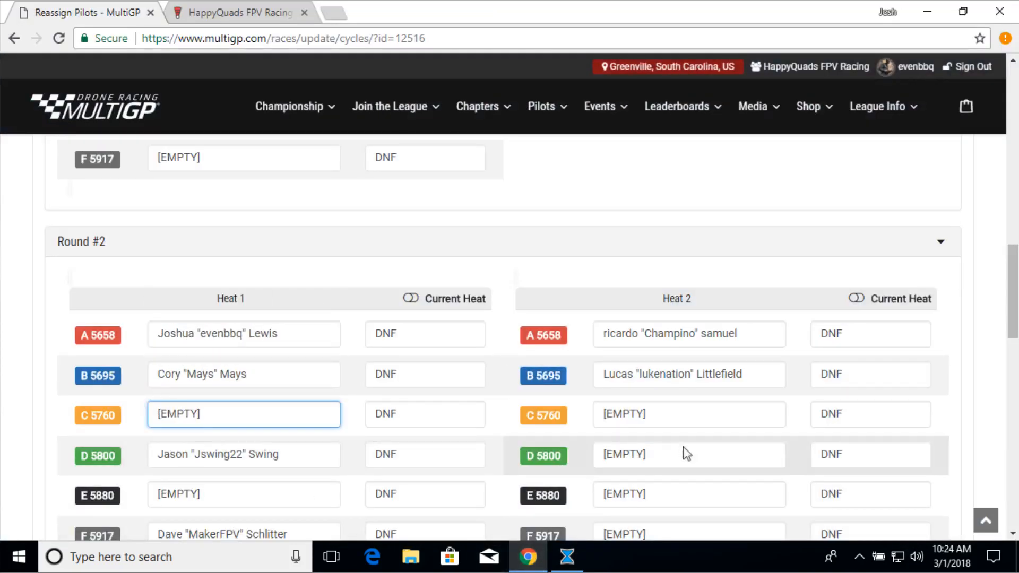
left_click(620, 415)
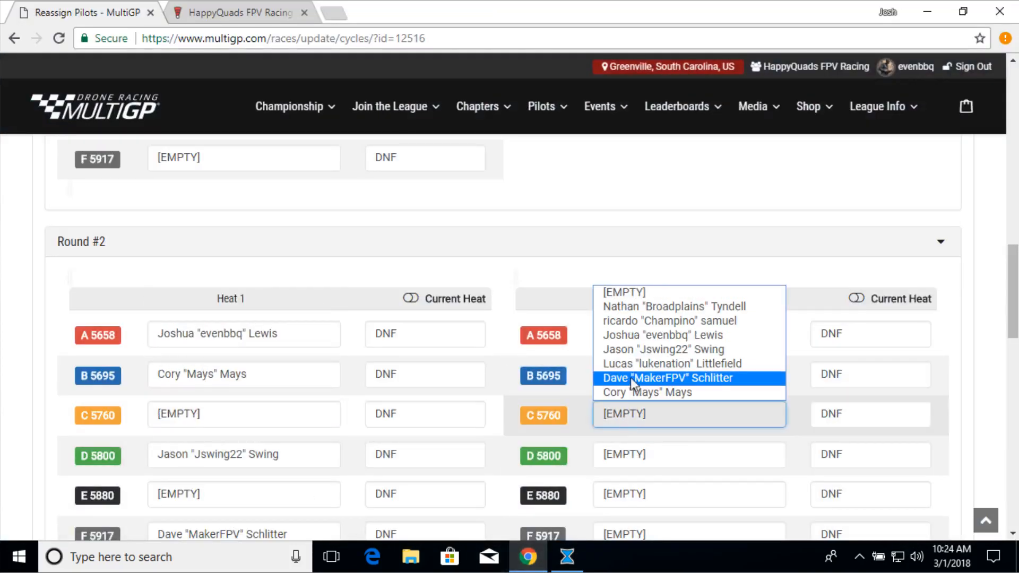
left_click(637, 303)
Move Round #1's C 5760 pilot from Heat 1 to the C 5760 slot of Heat 2 and save the race slots
left_click_drag(1009, 314, 1001, 204)
left_click(280, 260)
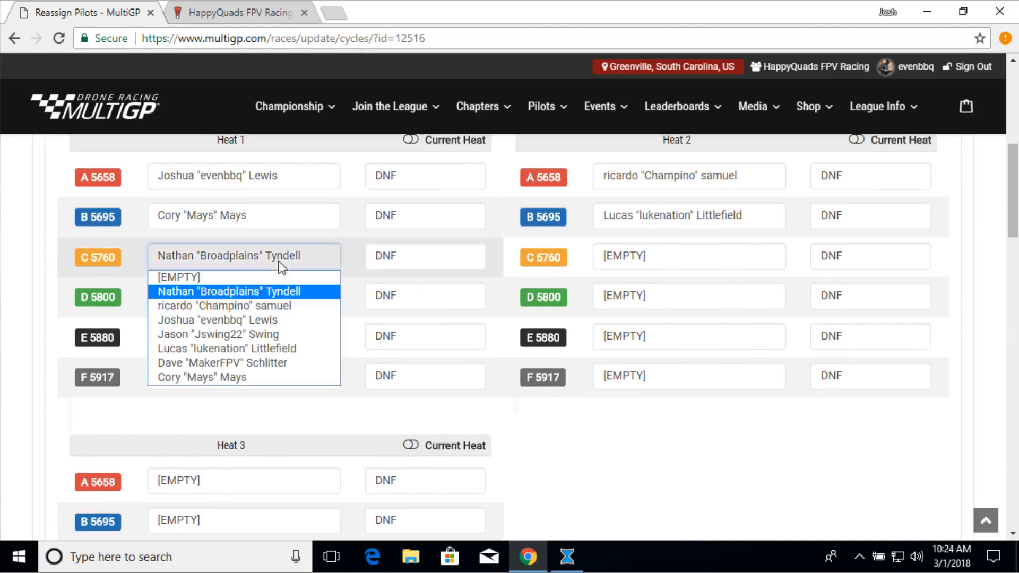
left_click(218, 275)
left_click(632, 260)
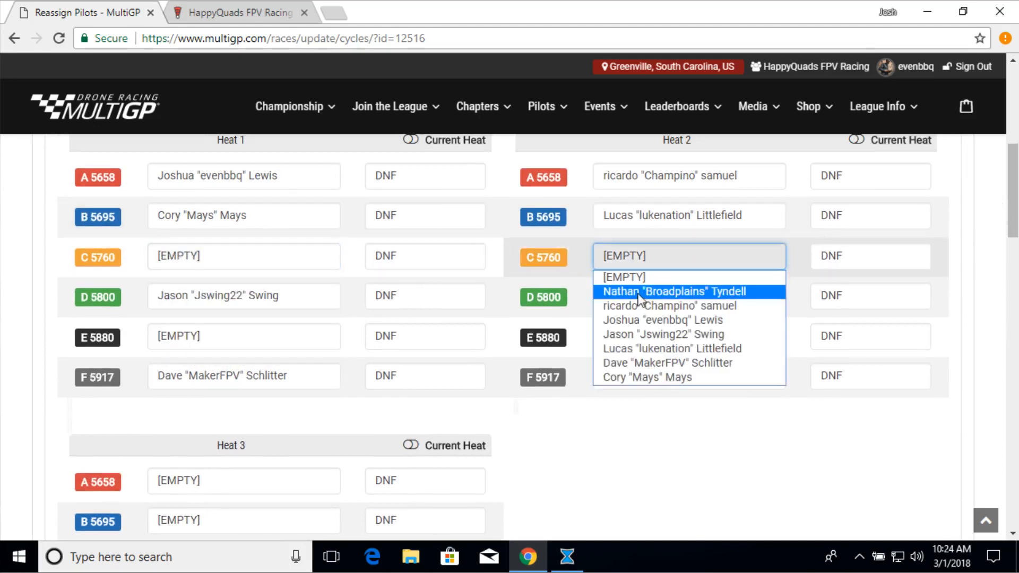
left_click(661, 292)
left_click_drag(1003, 223, 1015, 414)
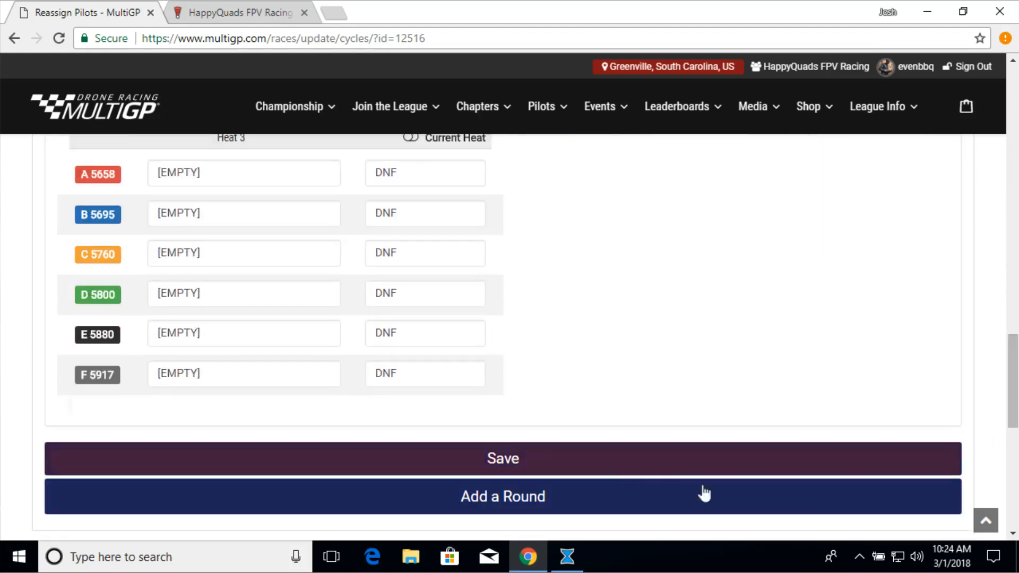
left_click(511, 459)
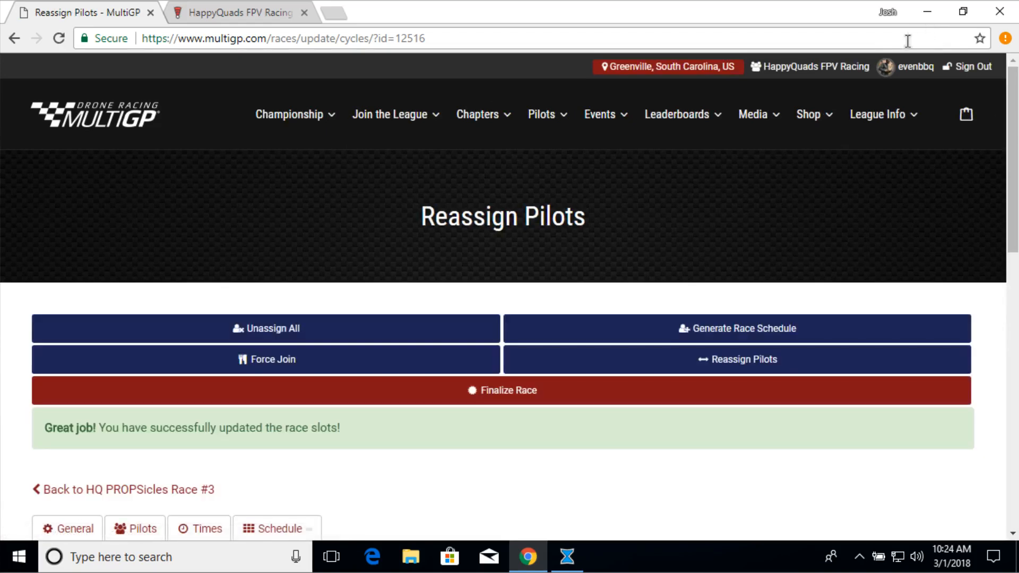
Switch to LiveTime ScoringEngine and refresh Races 1 and 2 of round Q1 from MultiGP
left_click(928, 12)
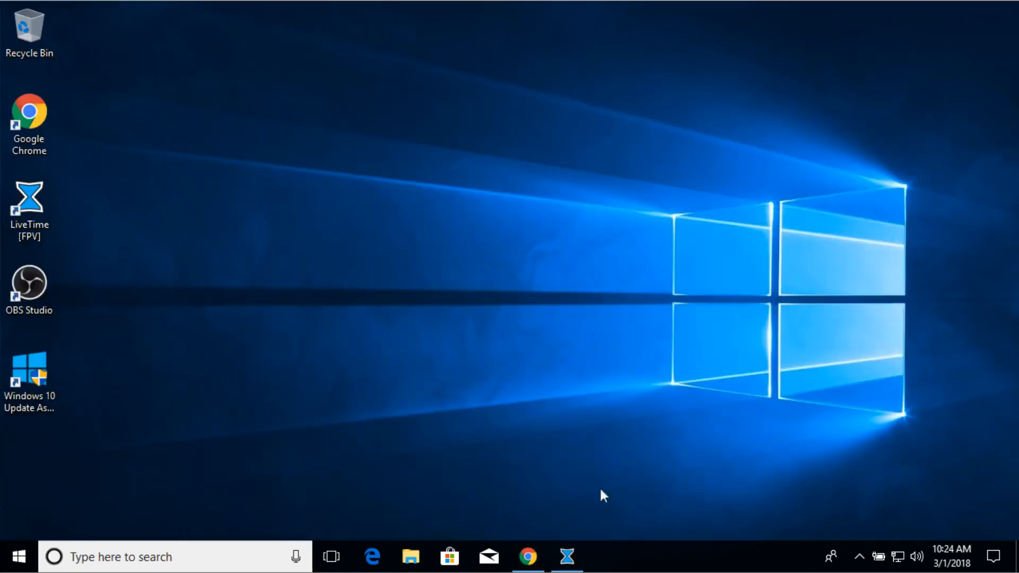
left_click(566, 556)
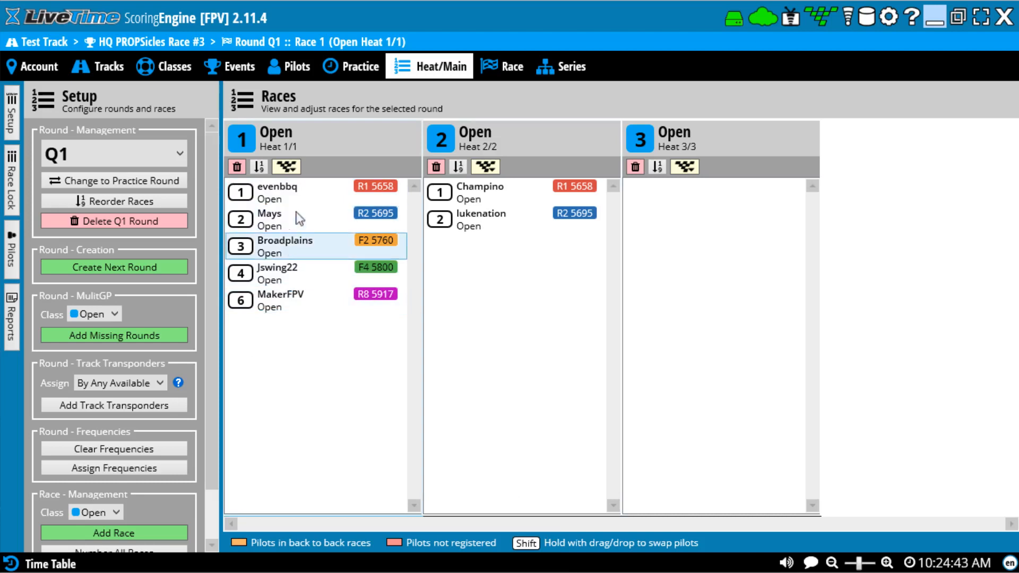
left_click(287, 168)
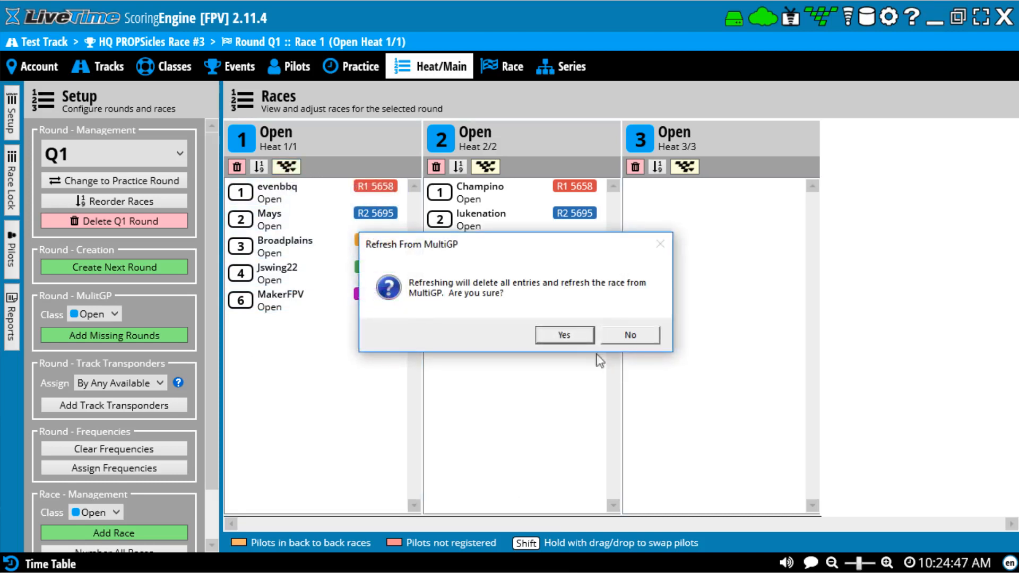
left_click(575, 336)
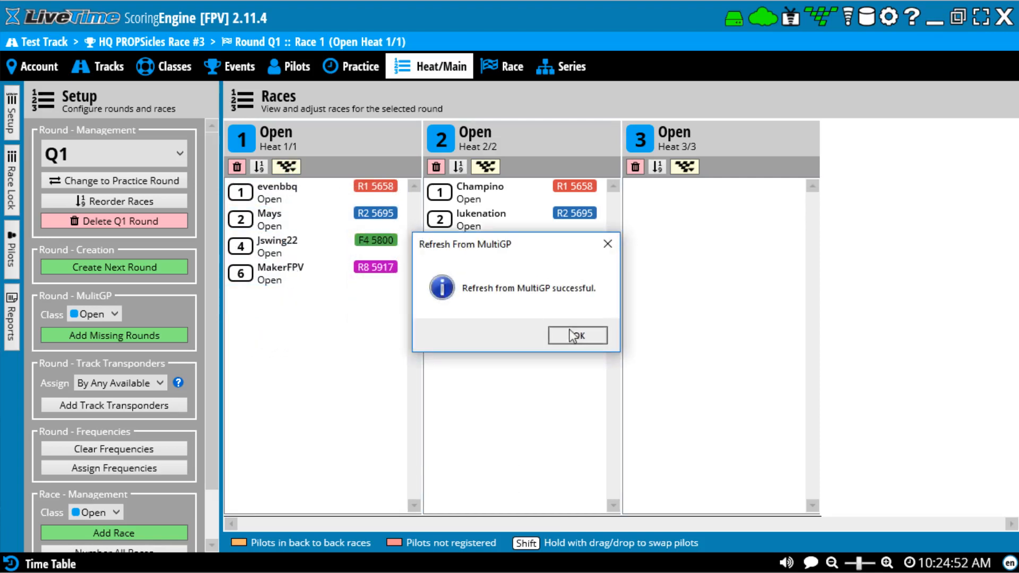
left_click(575, 335)
left_click(487, 168)
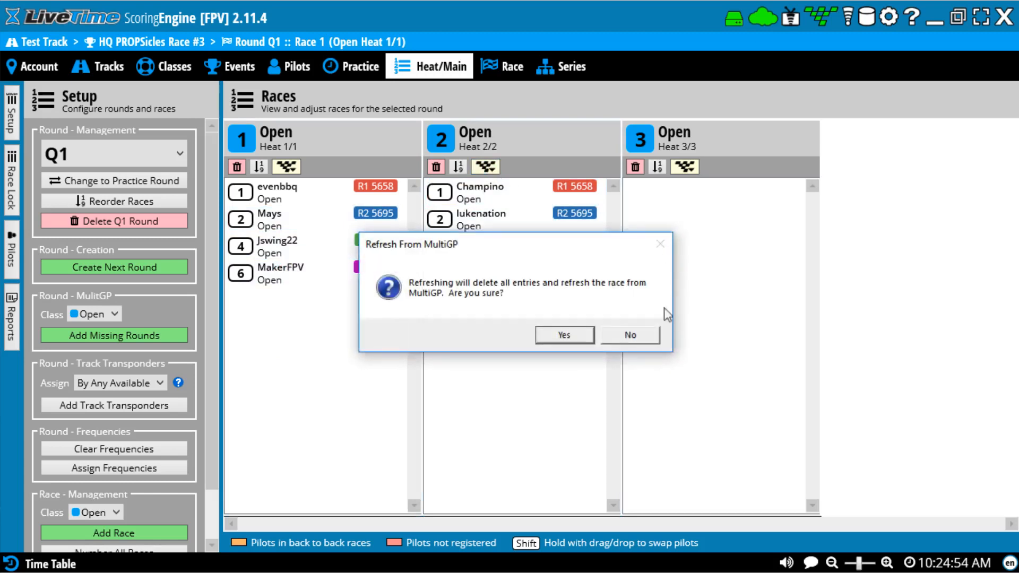
left_click(579, 335)
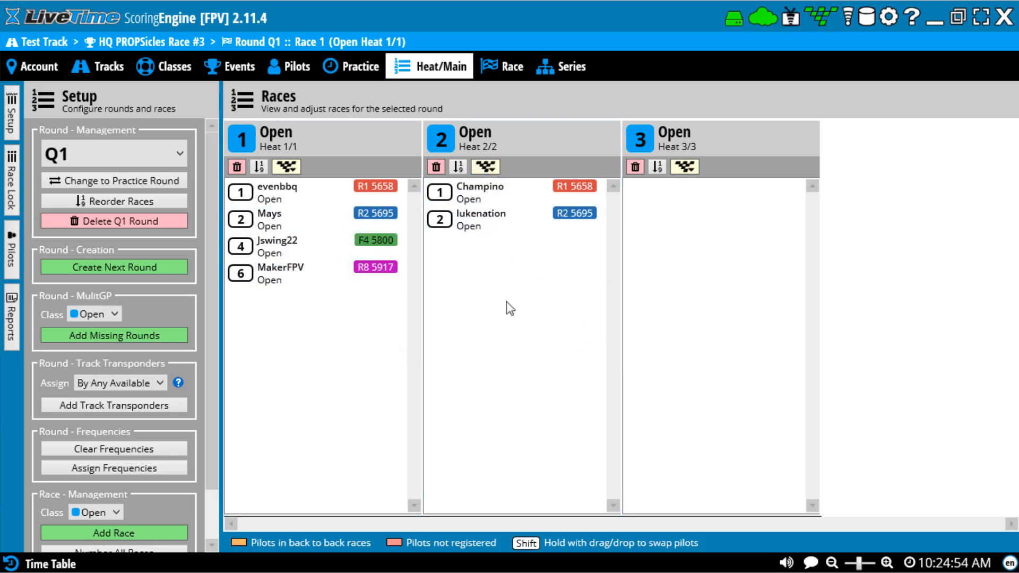
left_click(579, 336)
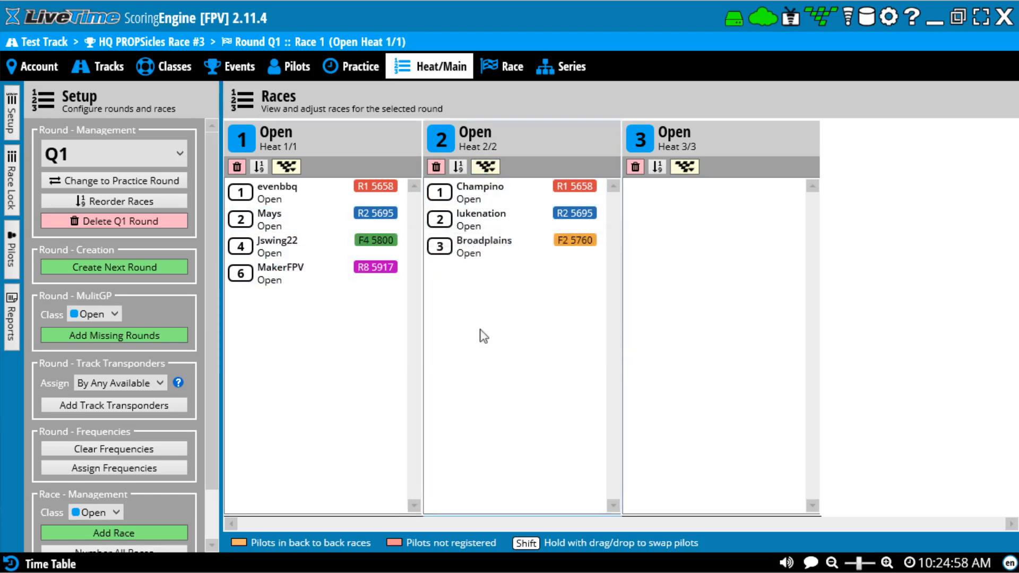
Select round Q2 and refresh its Races 1 and 2 from MultiGP
left_click(110, 151)
left_click(85, 208)
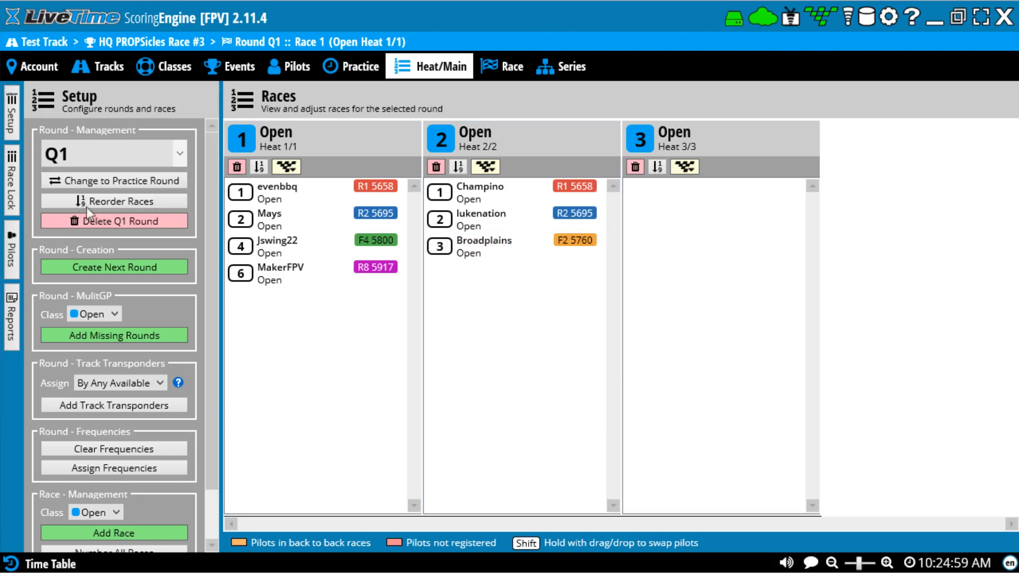
left_click(278, 168)
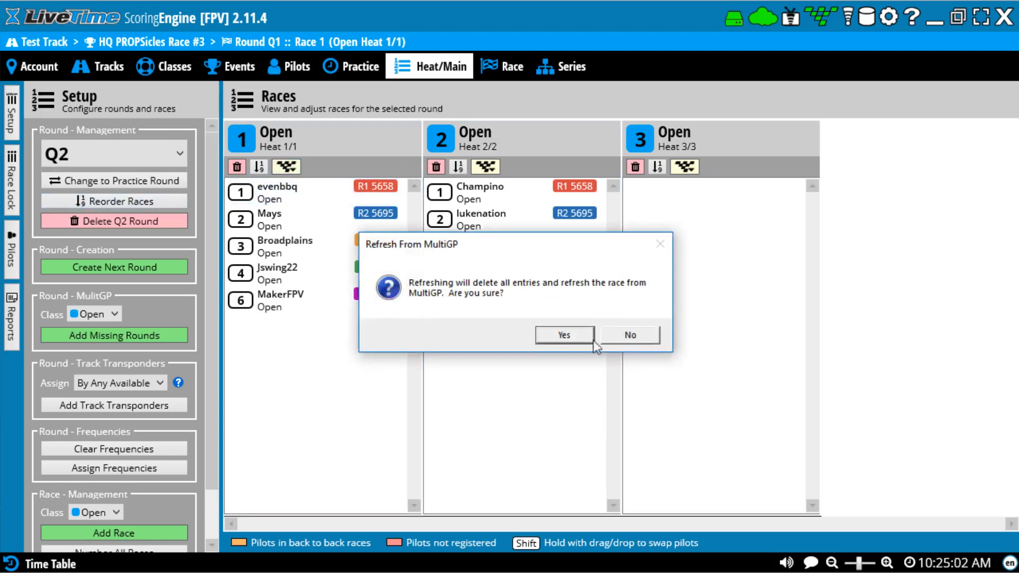
left_click(572, 333)
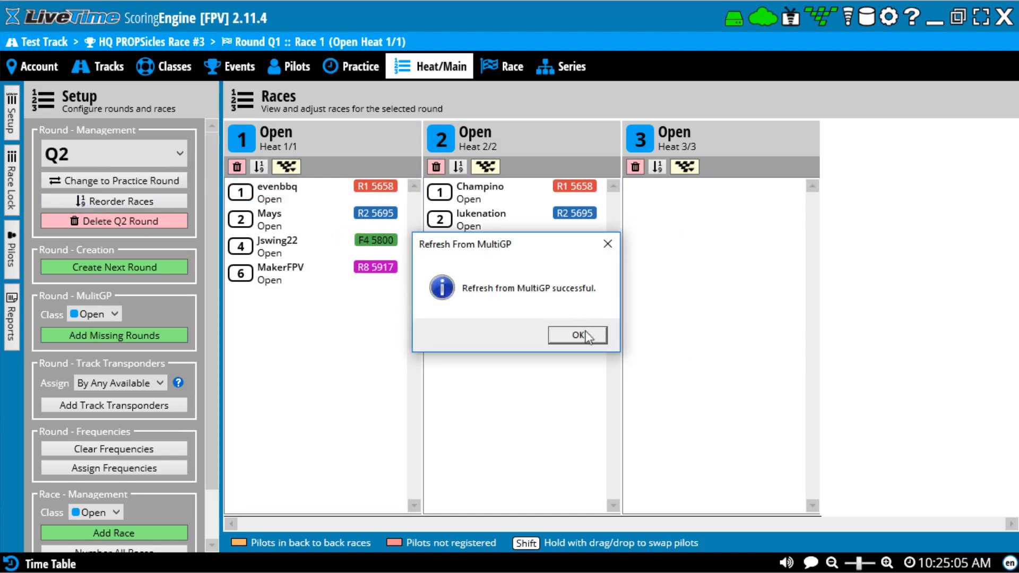
left_click(577, 335)
left_click(485, 167)
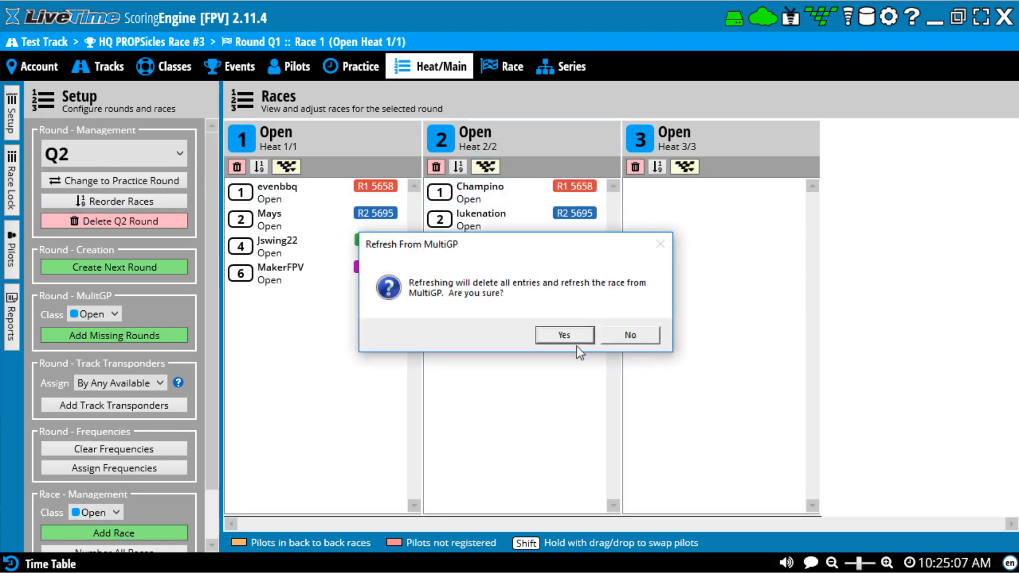
left_click(576, 341)
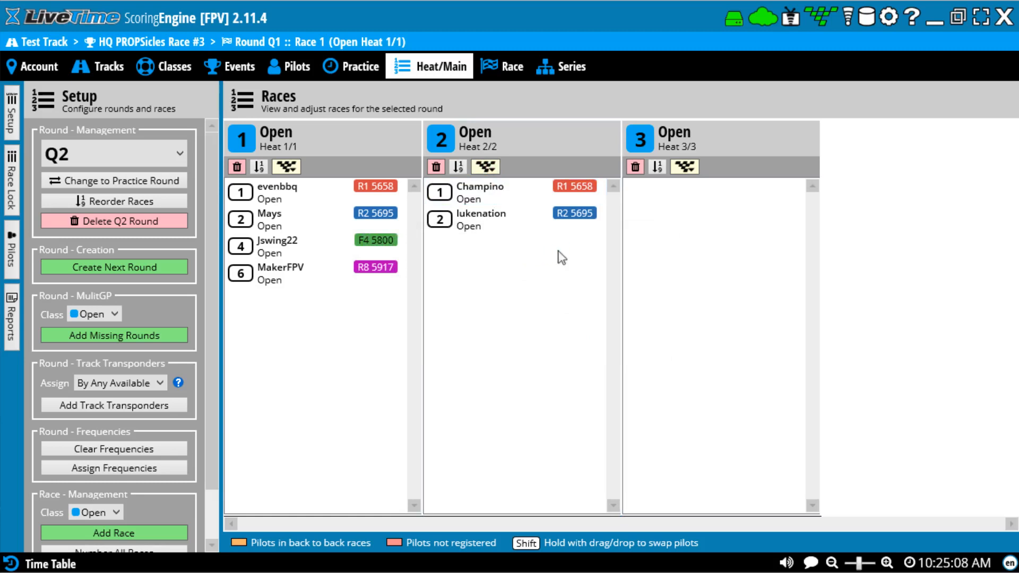
left_click(577, 335)
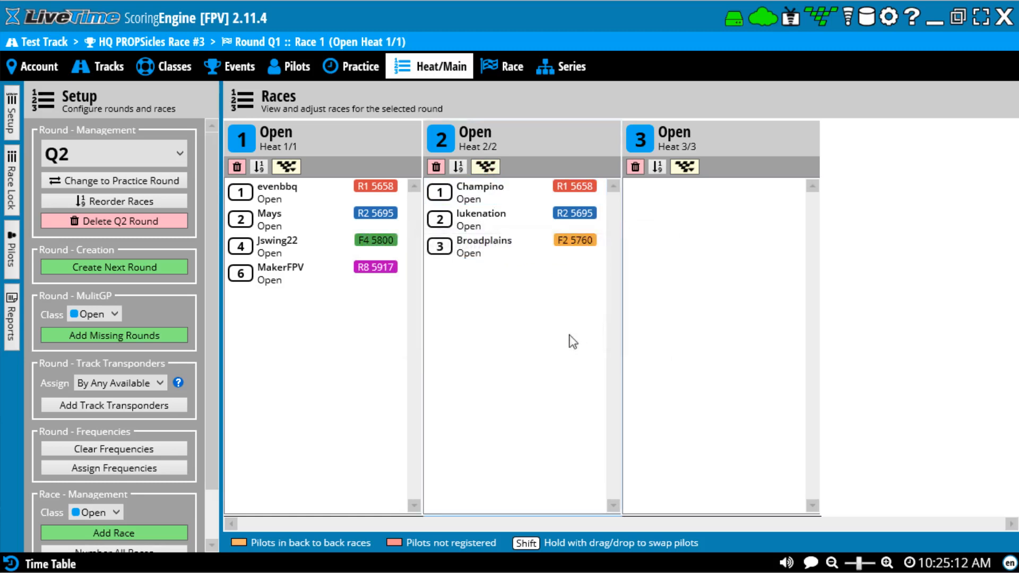
Create the next round as a Qualifying Round seeded with Duplicate Last Round, Start In Same Order
left_click(96, 150)
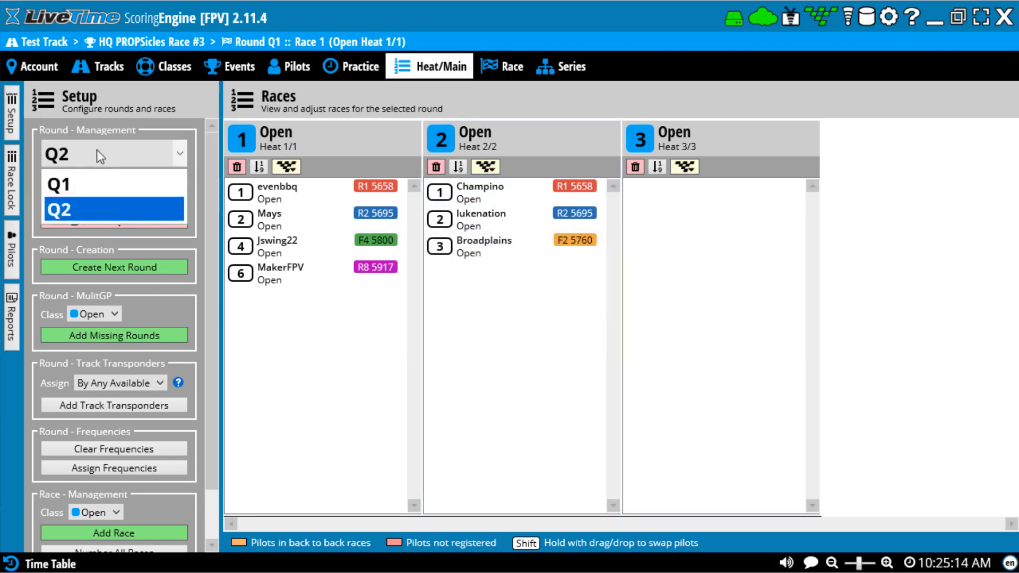
left_click(98, 157)
left_click(104, 268)
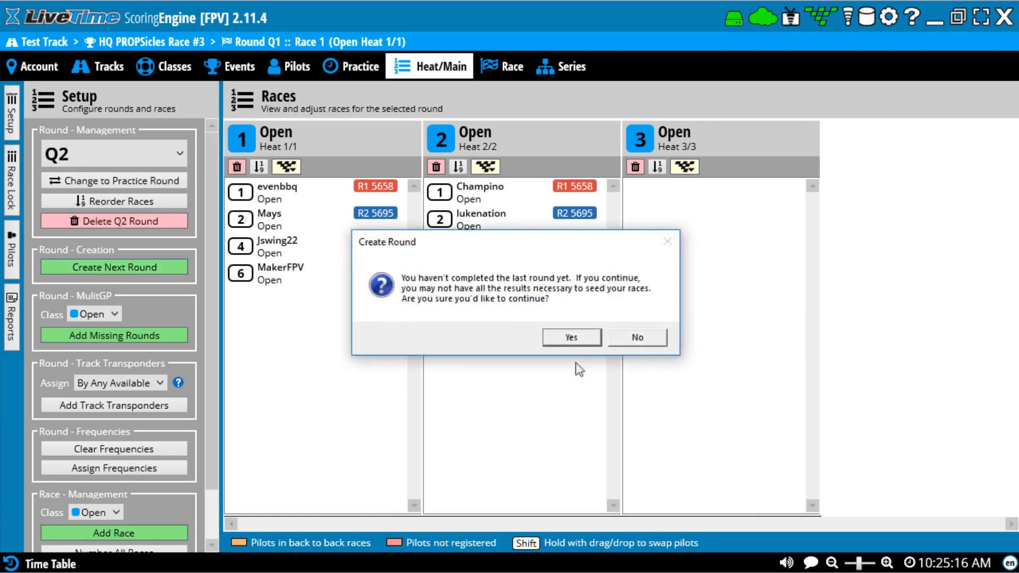
left_click(588, 336)
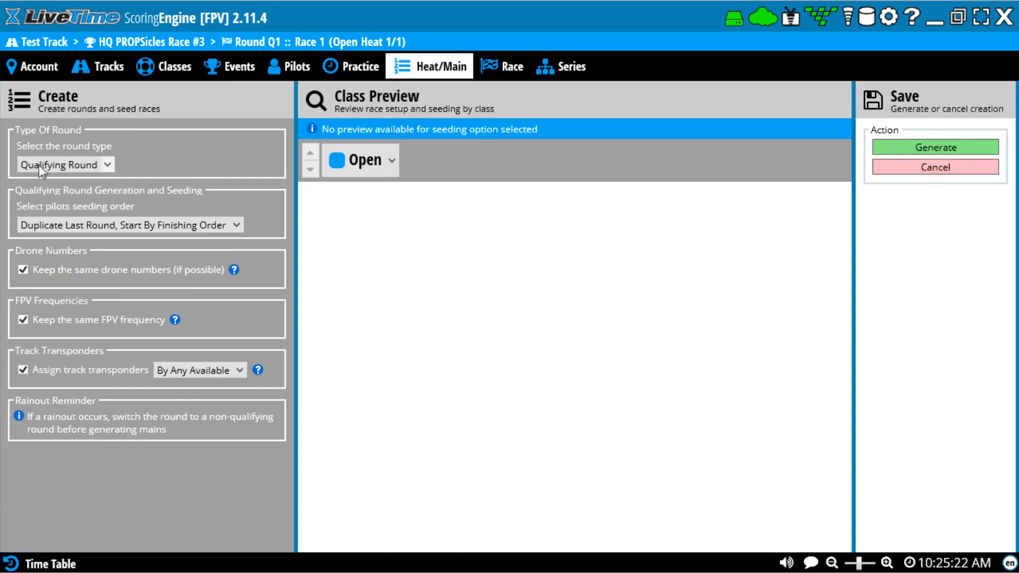
left_click(106, 228)
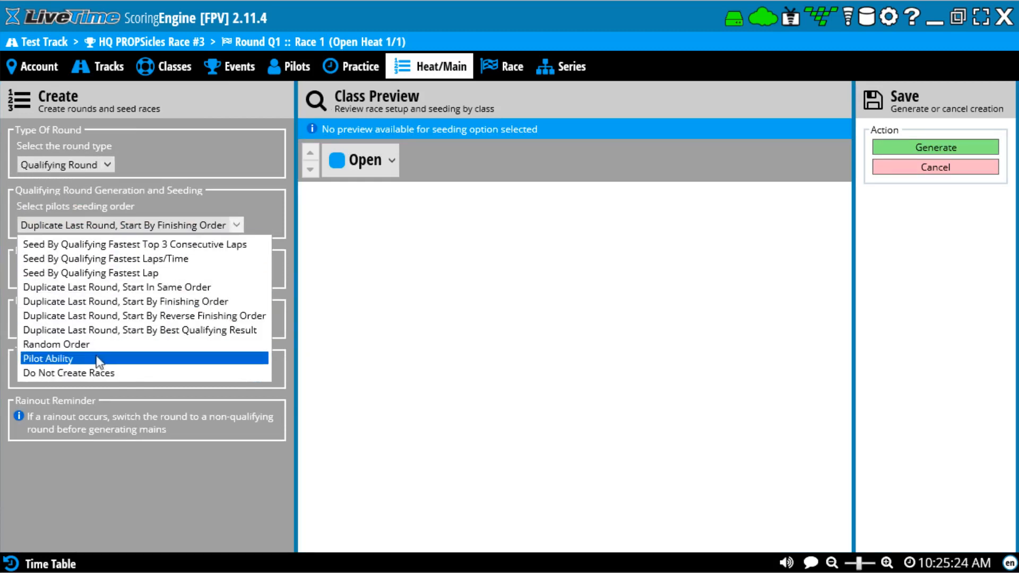
left_click(127, 289)
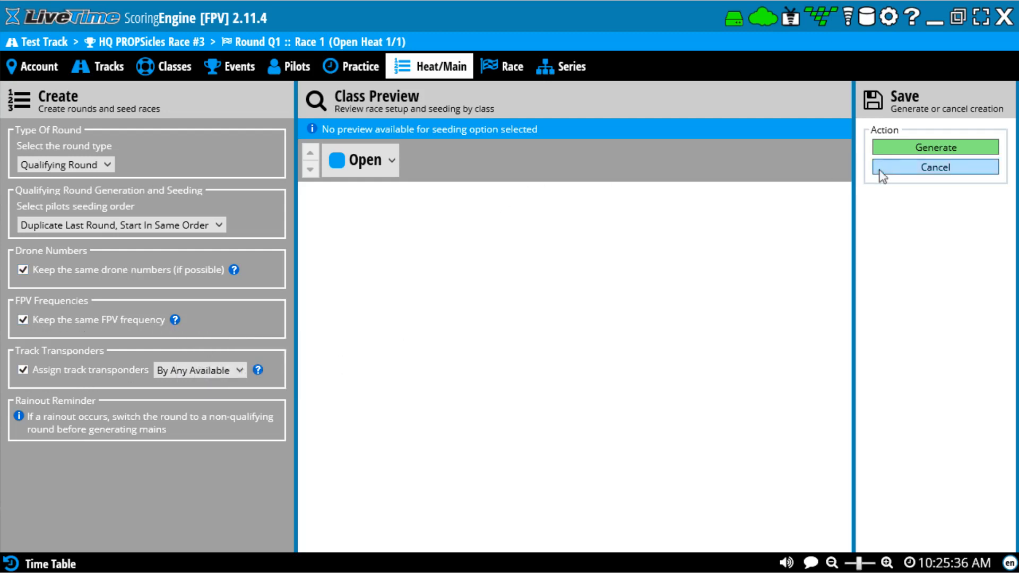
left_click(912, 148)
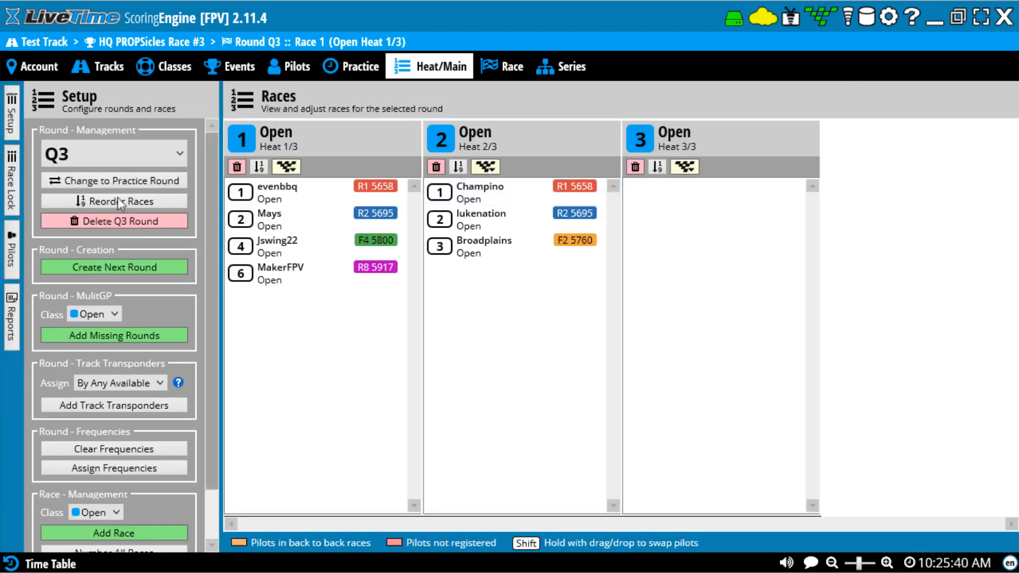
Check the available rounds, compare the Q2 races with Q3 and return to round Q3
left_click(89, 144)
left_click(85, 230)
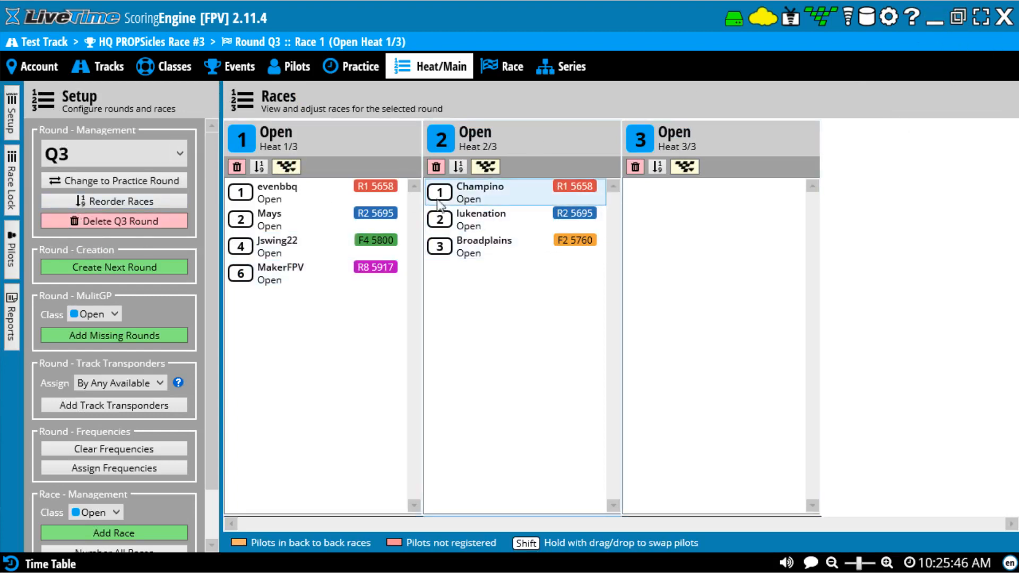
left_click(61, 152)
left_click(68, 201)
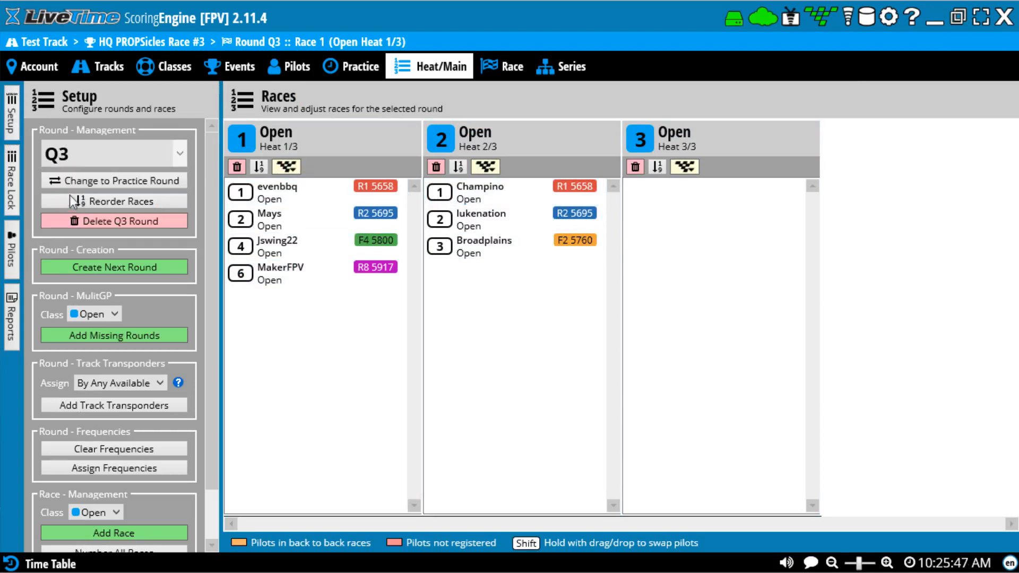
left_click(75, 159)
left_click(87, 233)
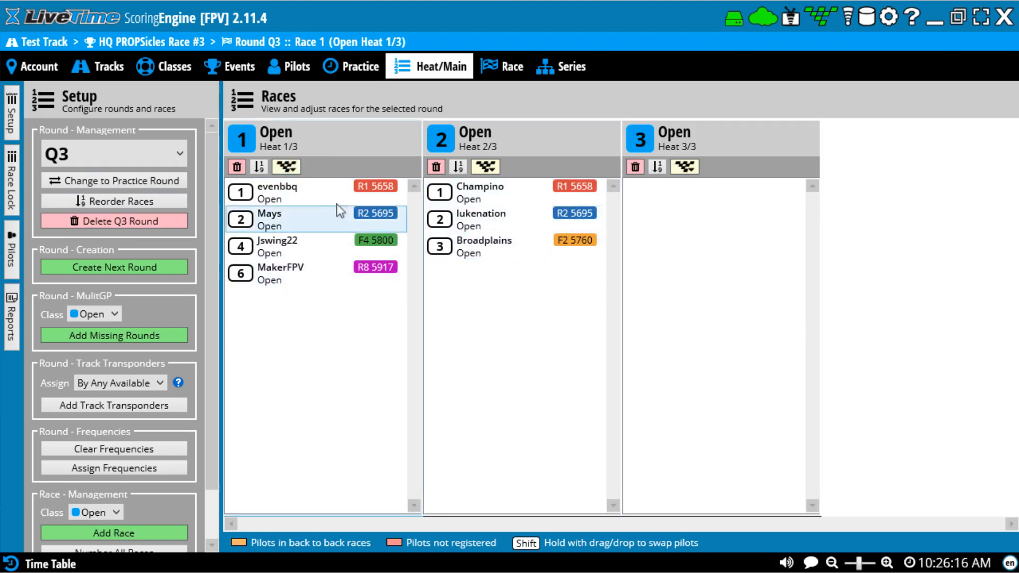
Try frequency F4 5800 for the second pilot in Race 1 of round Q3 and restore R2 5695
right_click(363, 215)
mouse_move(393, 230)
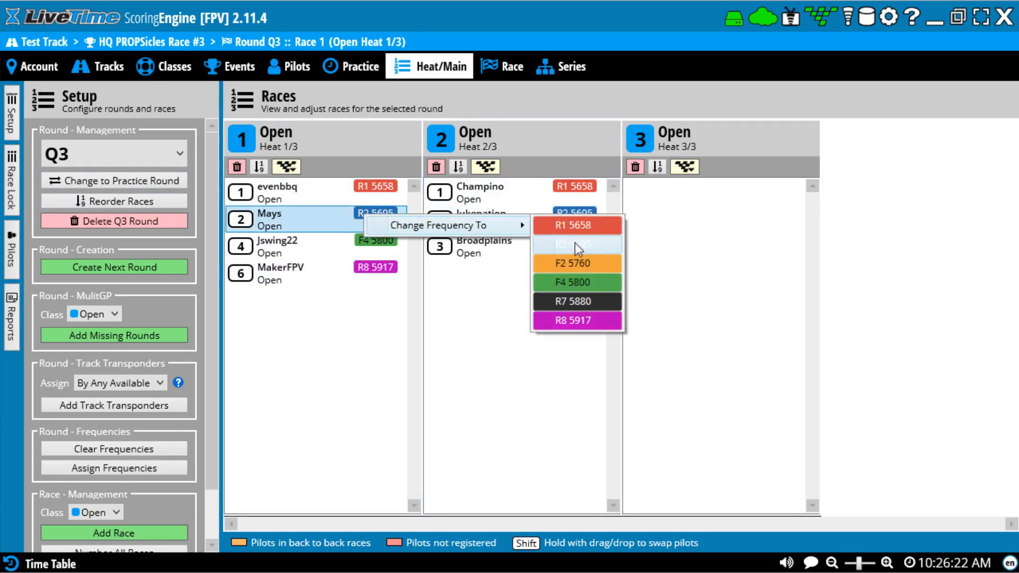
left_click(588, 282)
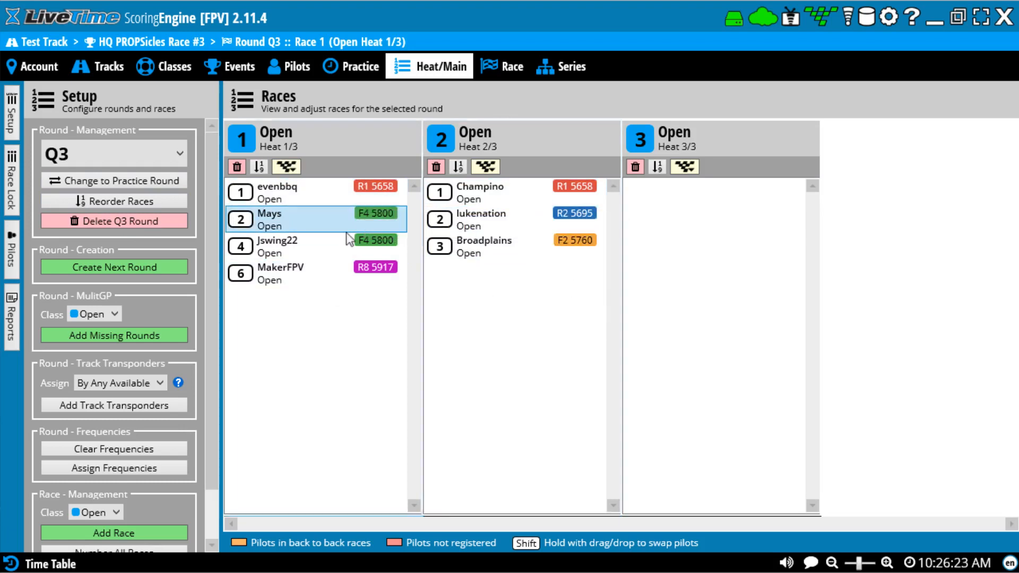
right_click(380, 218)
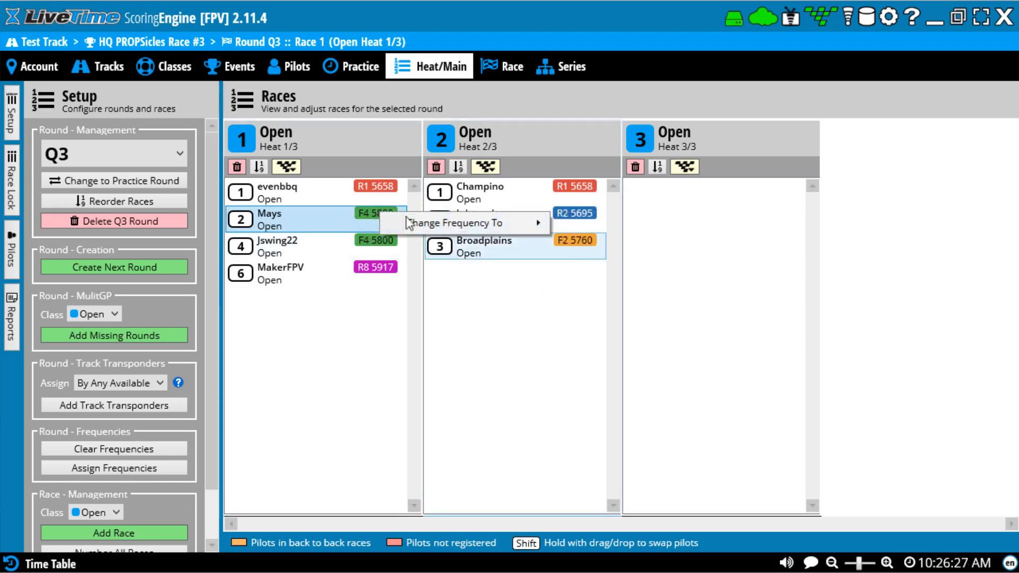
right_click(375, 214)
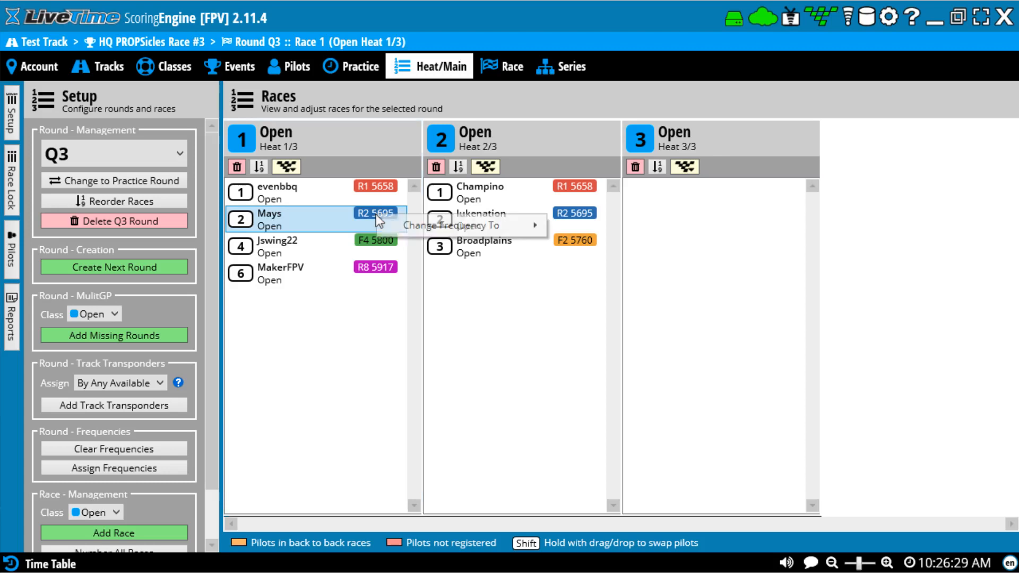
left_click(358, 305)
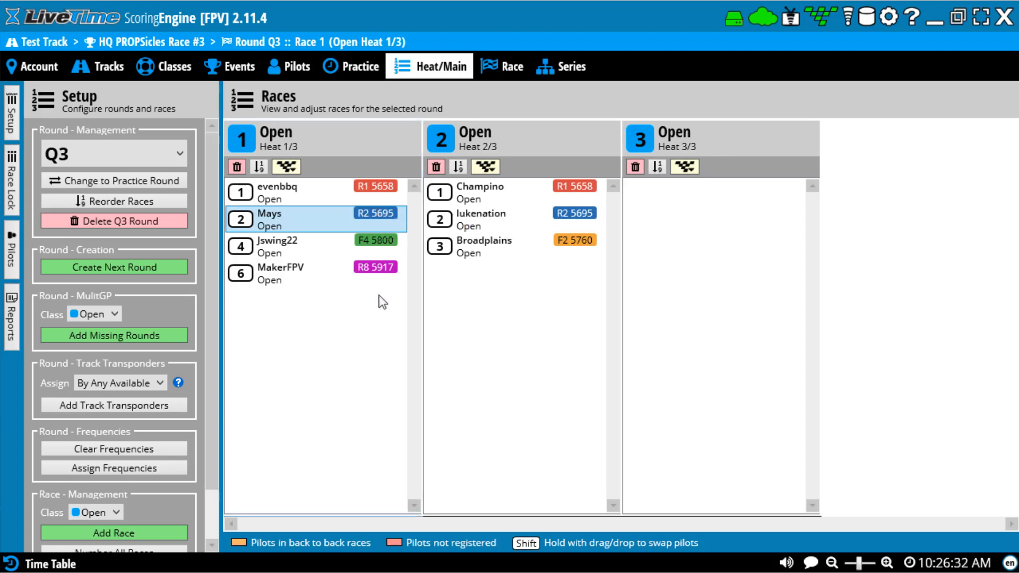
Show the registered pilots and add the third, fifth and fourth of the listed unassigned pilots to Race 2 of round Q3, in that order
left_click(11, 249)
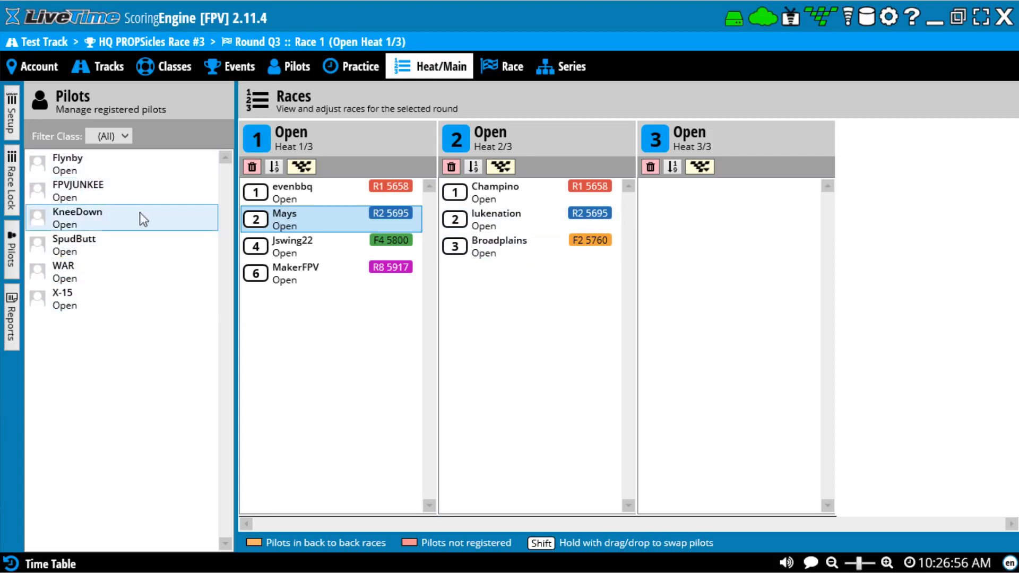
left_click(83, 212)
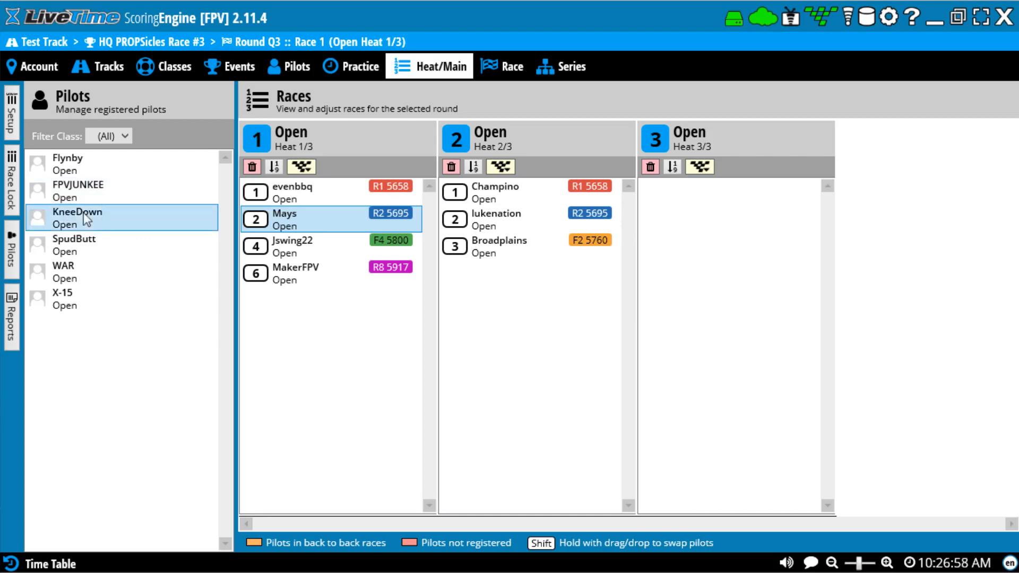
left_click_drag(97, 215, 560, 304)
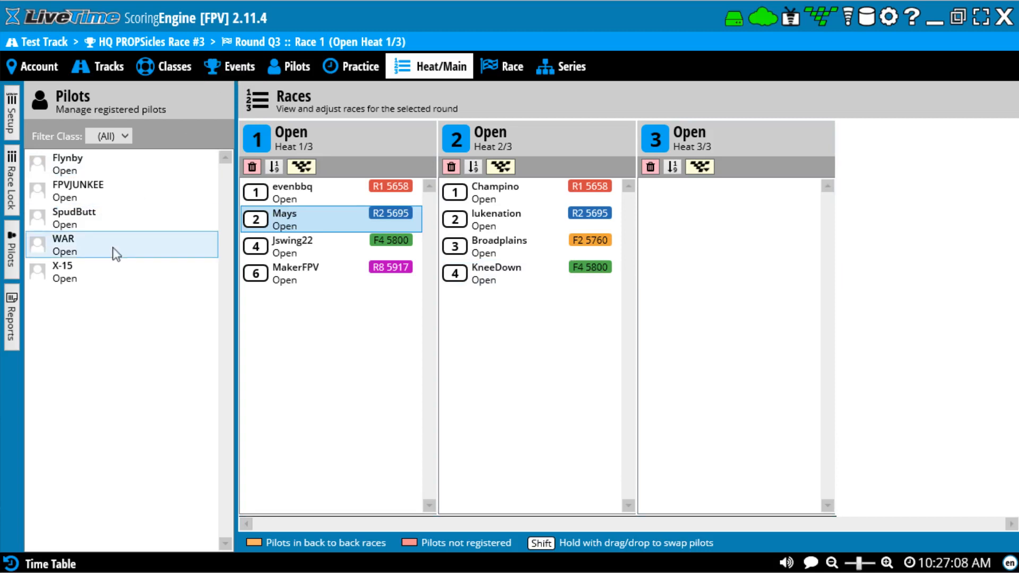
left_click_drag(78, 244, 486, 335)
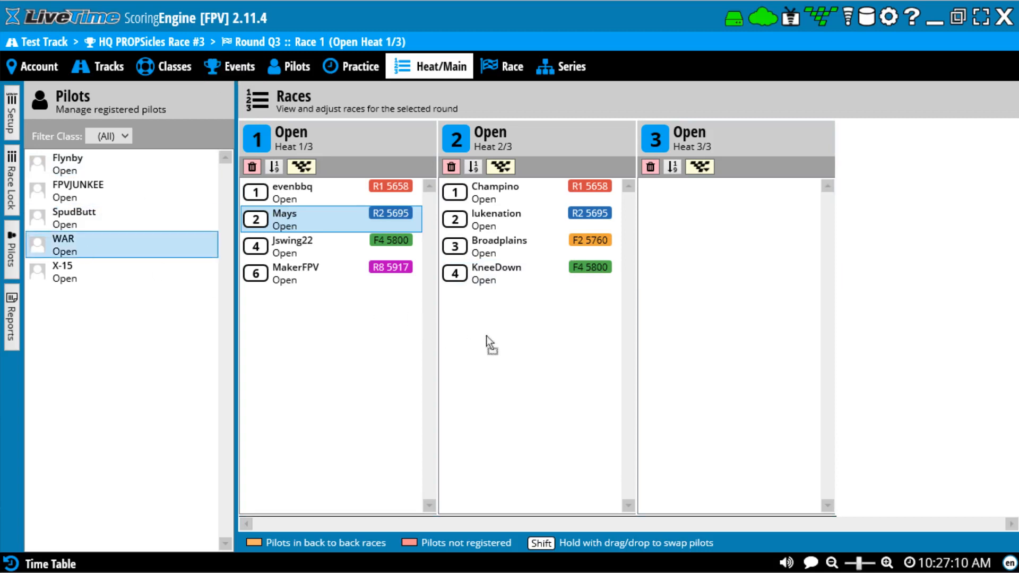
left_click_drag(582, 355, 582, 353)
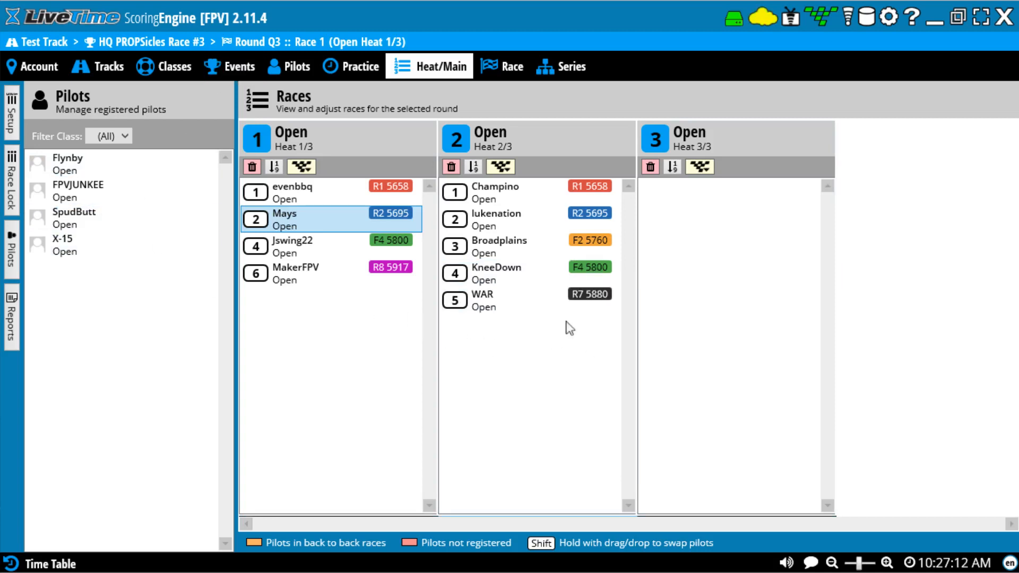
left_click_drag(76, 211, 547, 357)
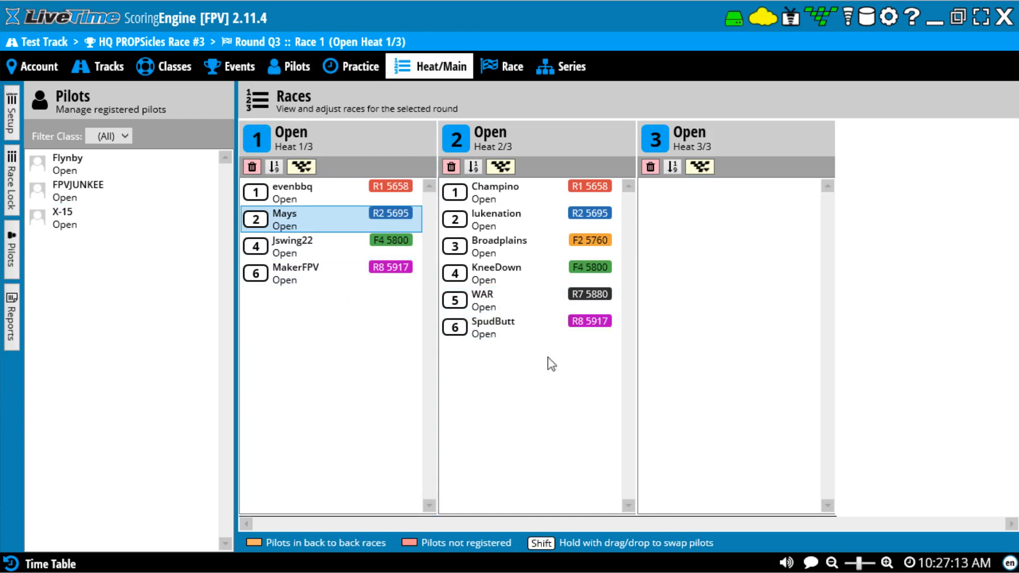
Check the frequency change option for the R7 5880 pilot in Race 2, leave it unused and go to the events
right_click(584, 299)
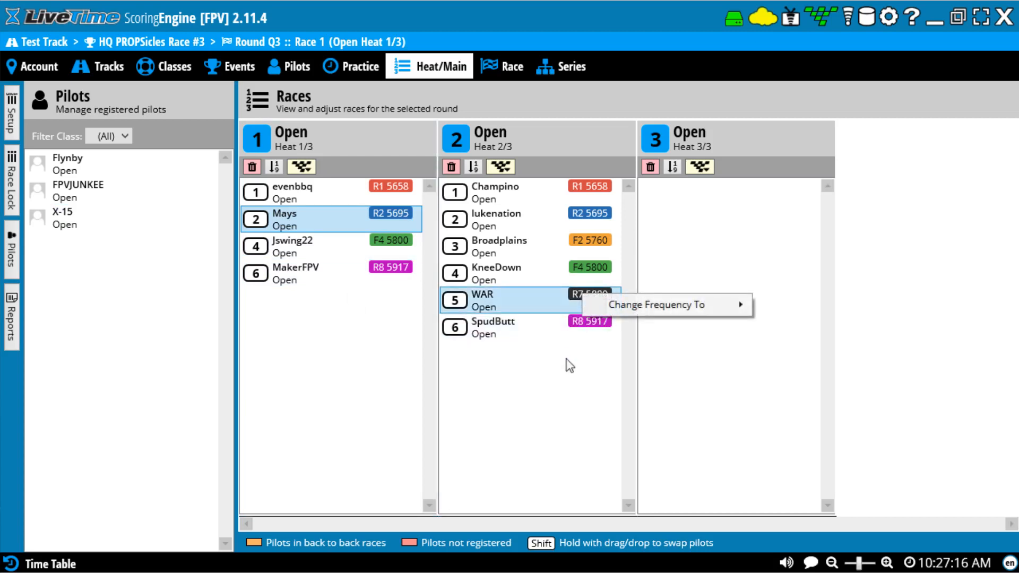
left_click(577, 370)
left_click(215, 58)
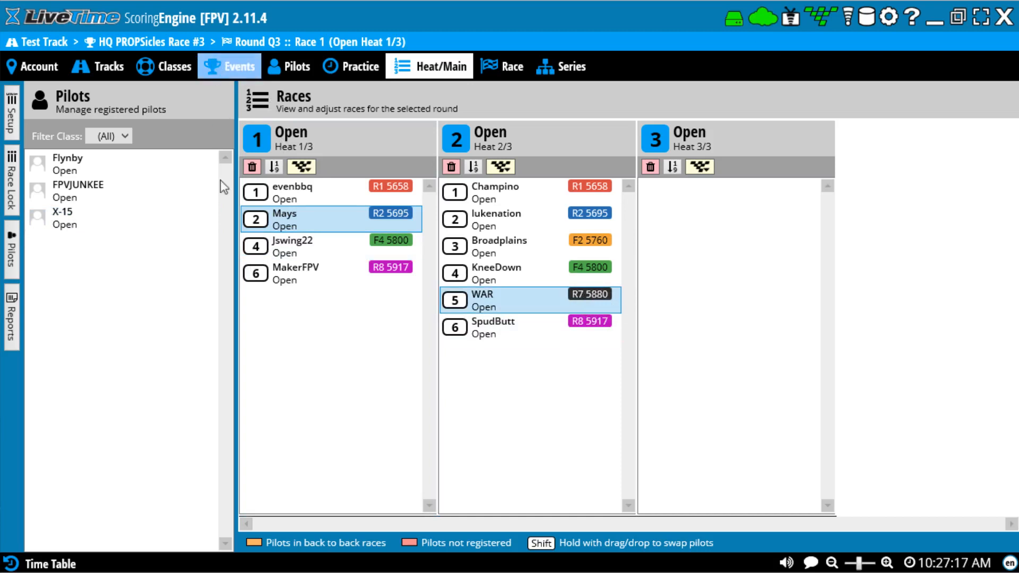
Remove frequency R7 5880 from the event's frequencies and return to the races of round Q3
left_click(123, 176)
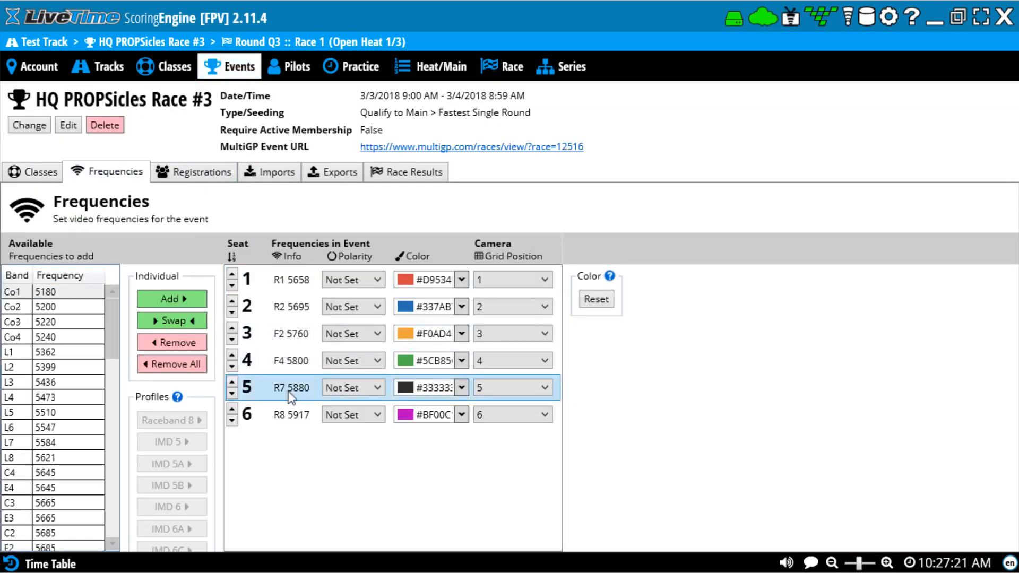
left_click(270, 392)
left_click(190, 344)
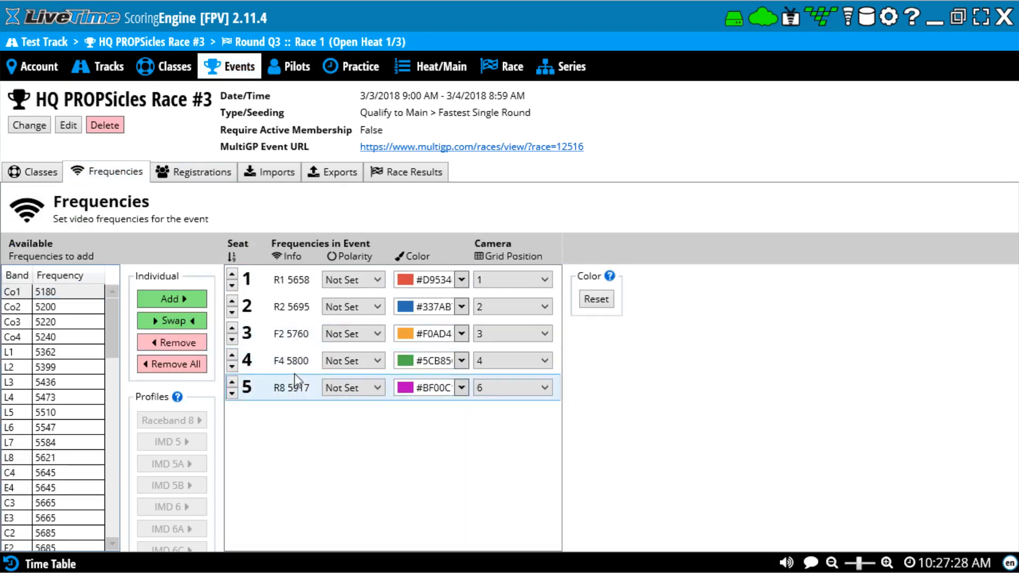
left_click(419, 68)
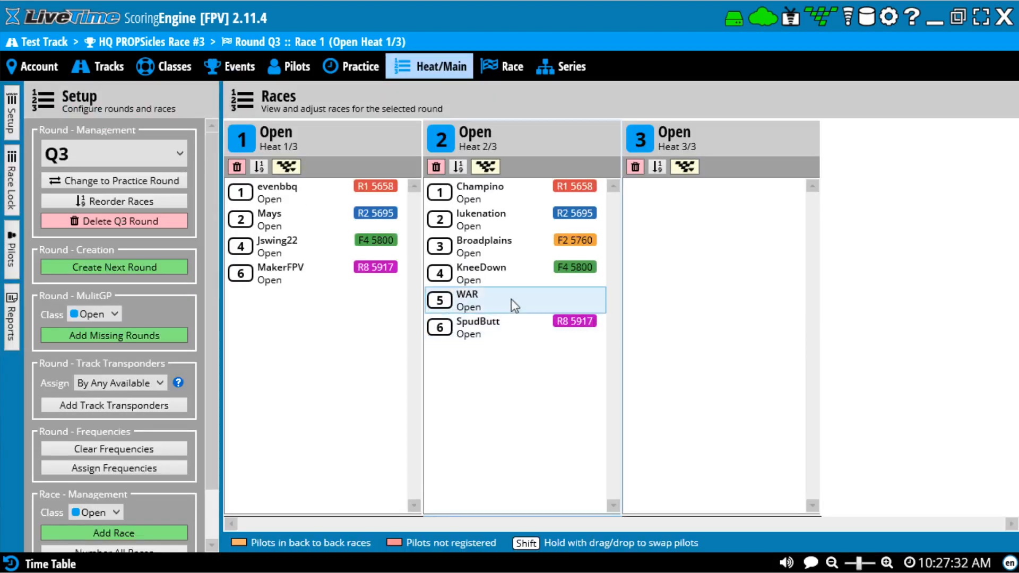
Remove the pilots in seats 5 and 6 from Race 2 of round Q3
right_click(512, 299)
left_click(580, 309)
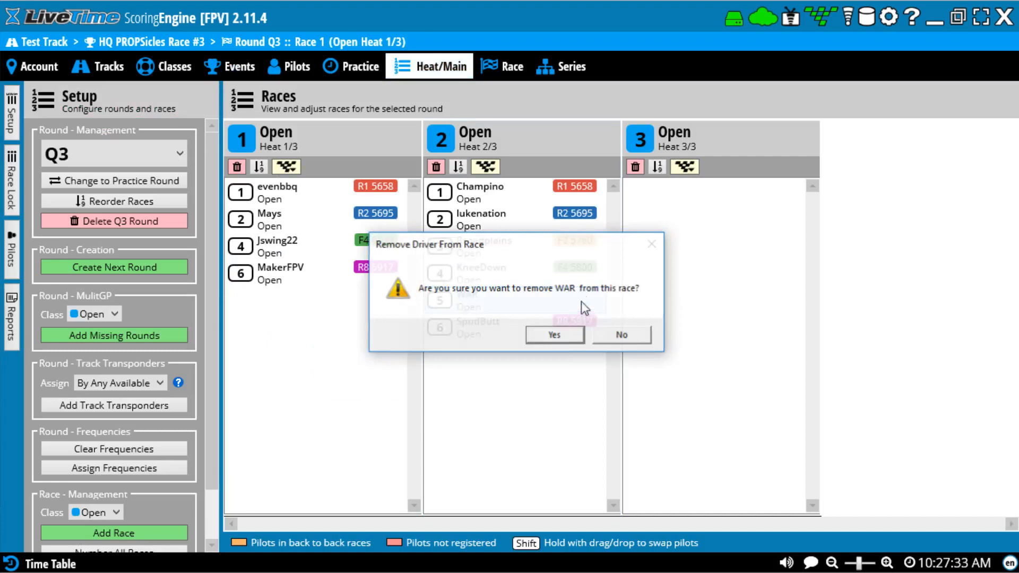
left_click(531, 333)
right_click(530, 298)
left_click(552, 307)
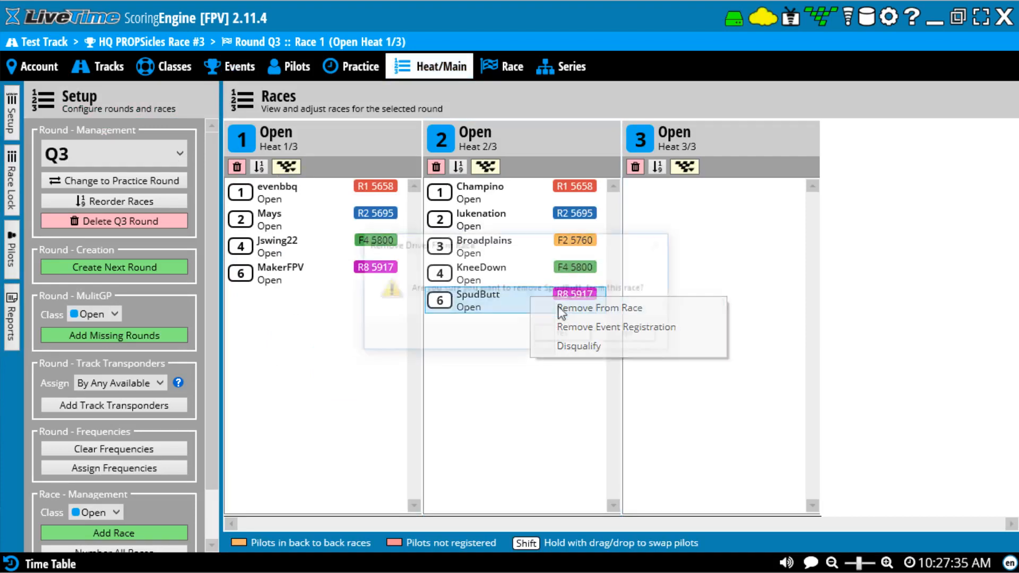
left_click(550, 334)
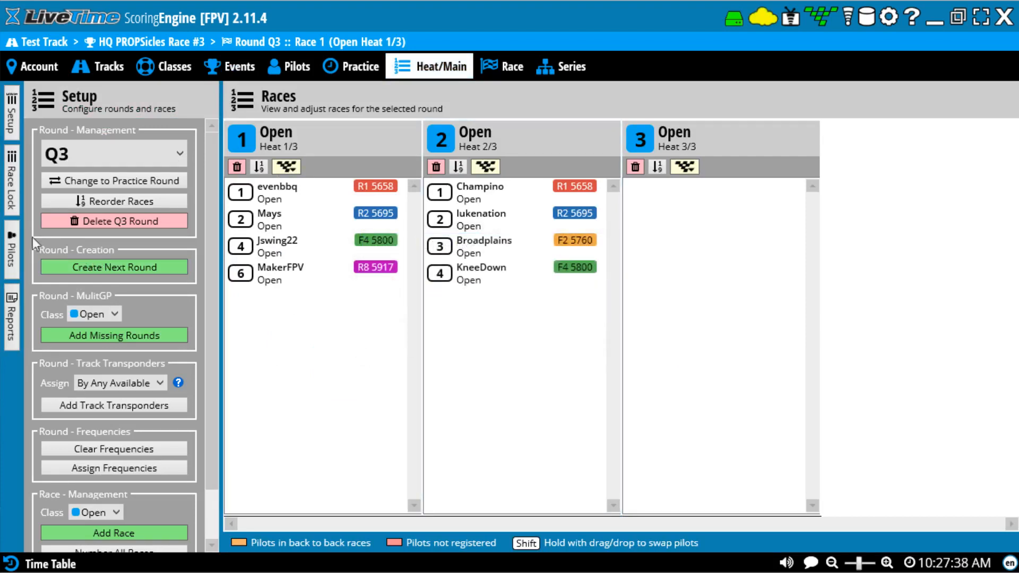
Show the registered pilots, add the fourth listed unassigned pilot to Race 2 of round Q3, and hide the pilot list
left_click(11, 254)
left_click(127, 244)
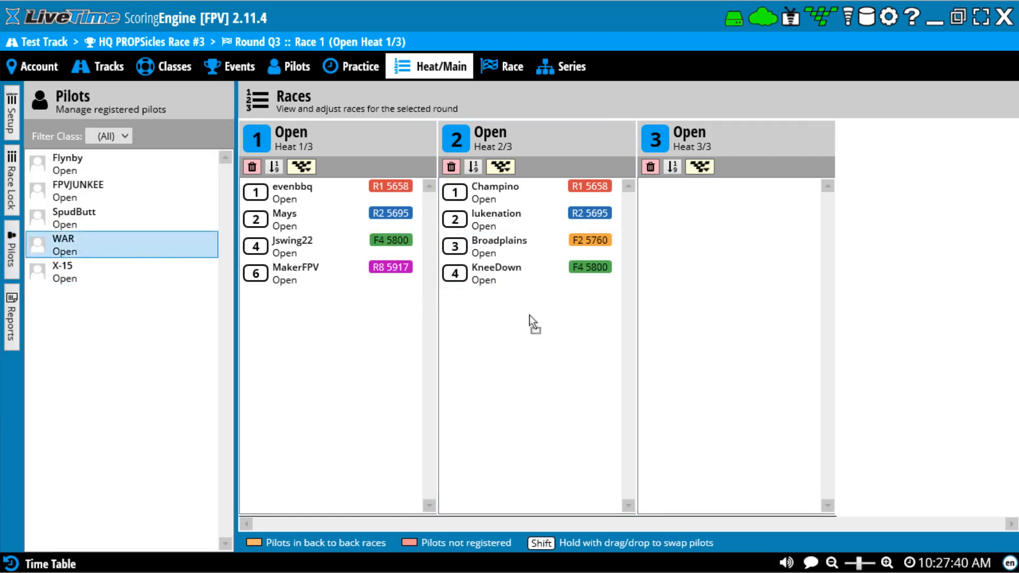
left_click_drag(565, 326, 567, 323)
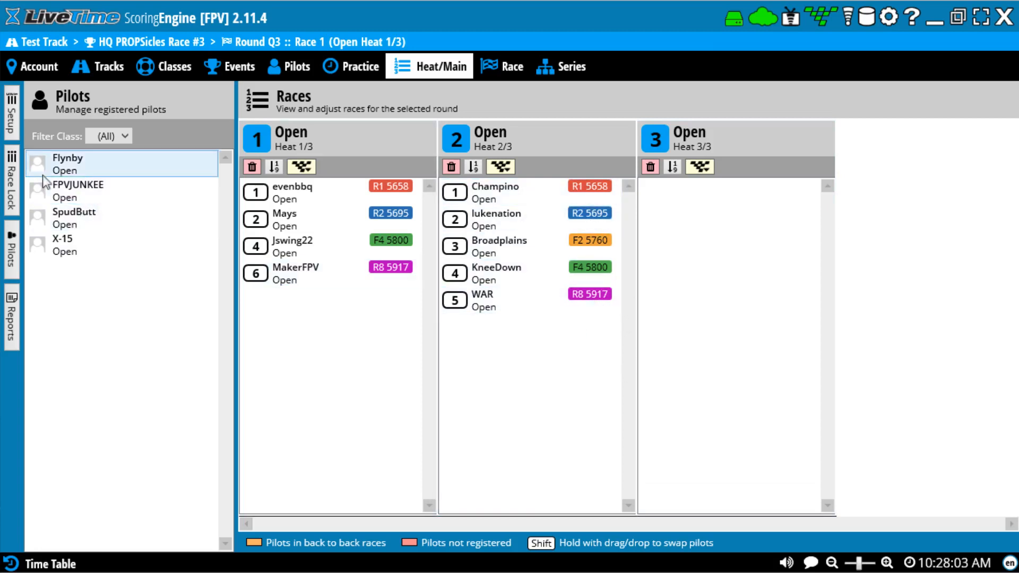
left_click(13, 233)
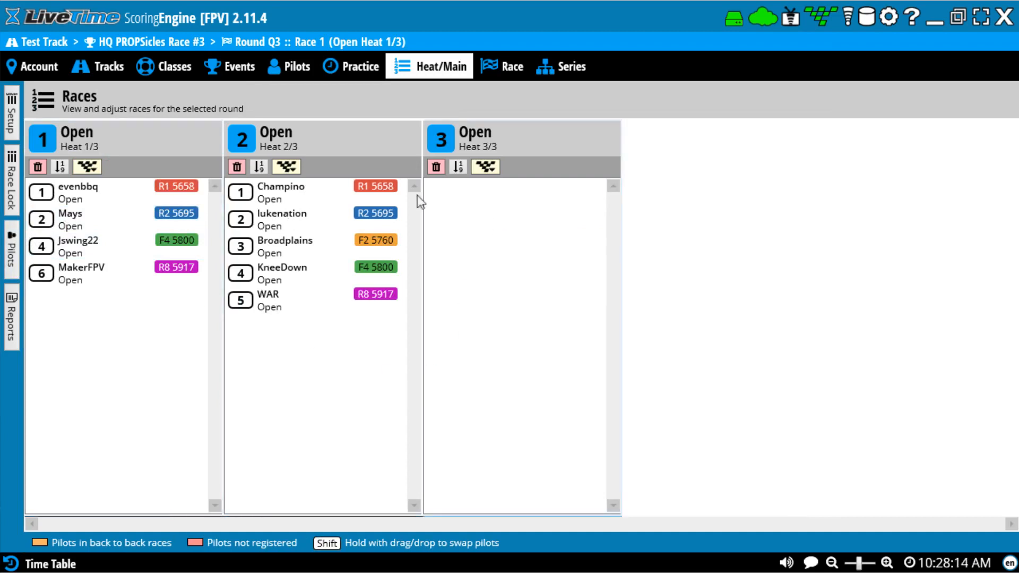
Switch race control to round Q1 and review its race settings and audio settings
left_click(498, 67)
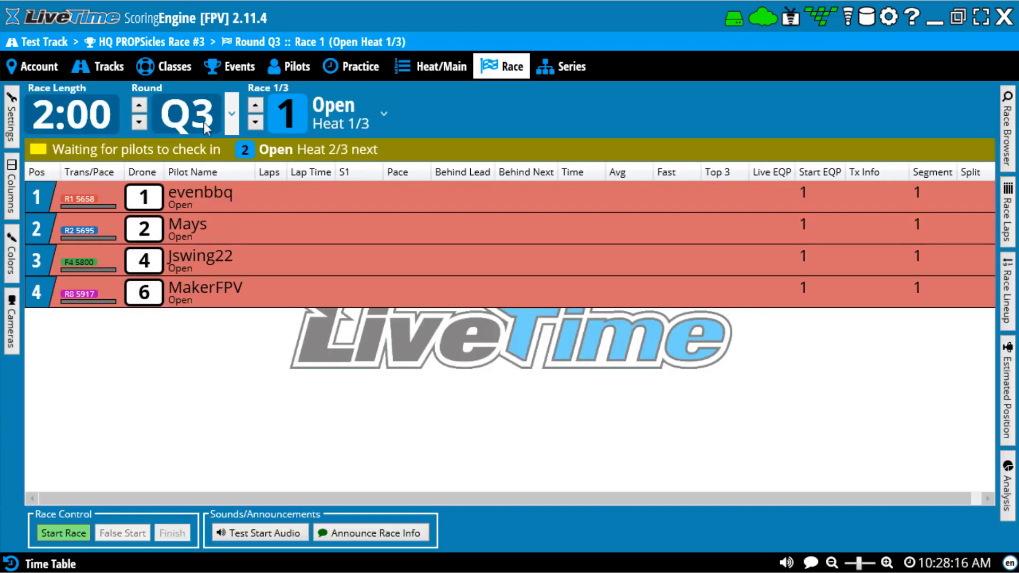
left_click(231, 113)
left_click(211, 158)
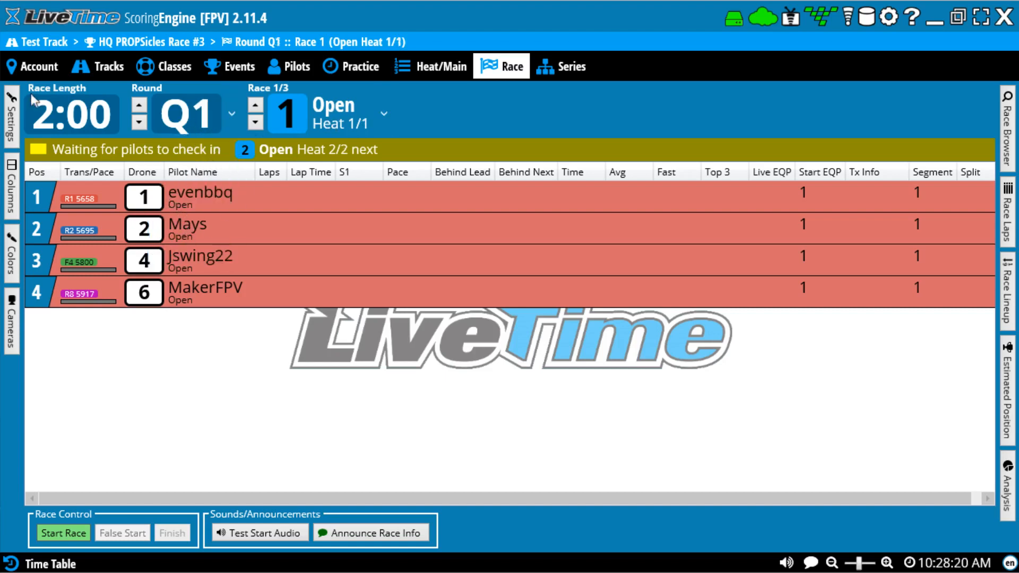
left_click(10, 114)
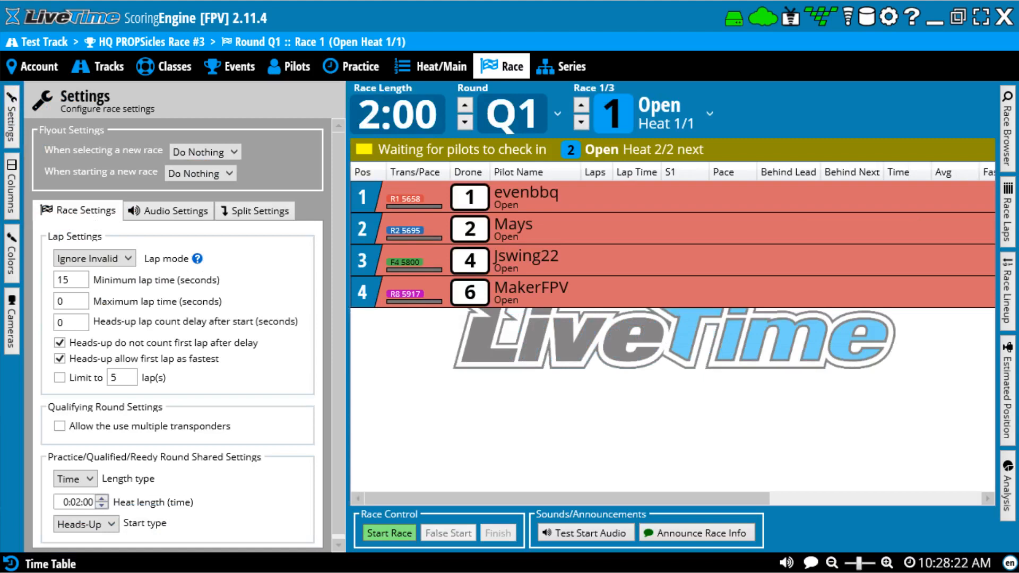
scroll(183, 283, "down", 1)
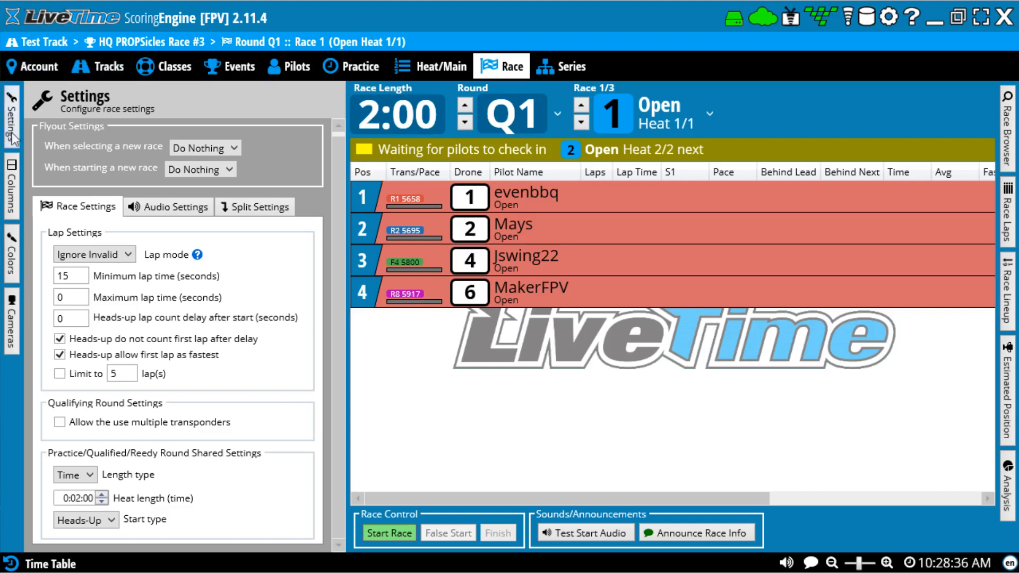
left_click(173, 209)
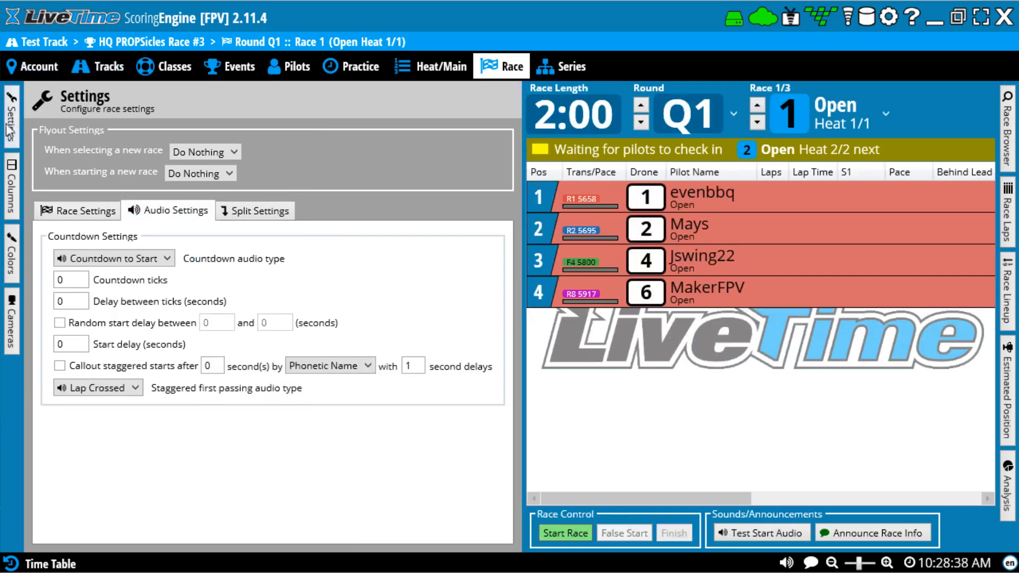
left_click(11, 122)
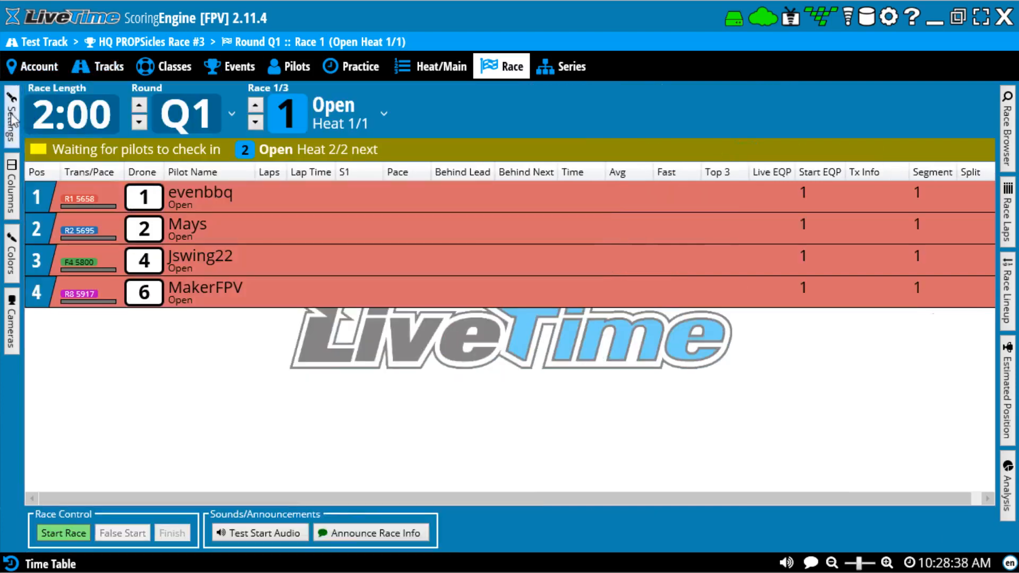
Change round Q1 to a practice round and check the round list and the race control view
left_click(403, 62)
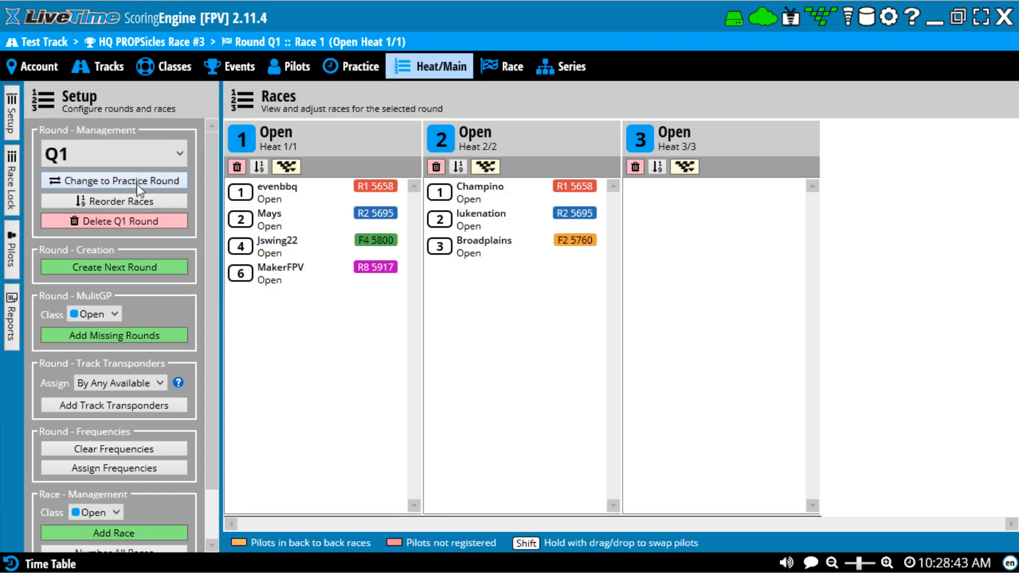
left_click(91, 183)
left_click(586, 343)
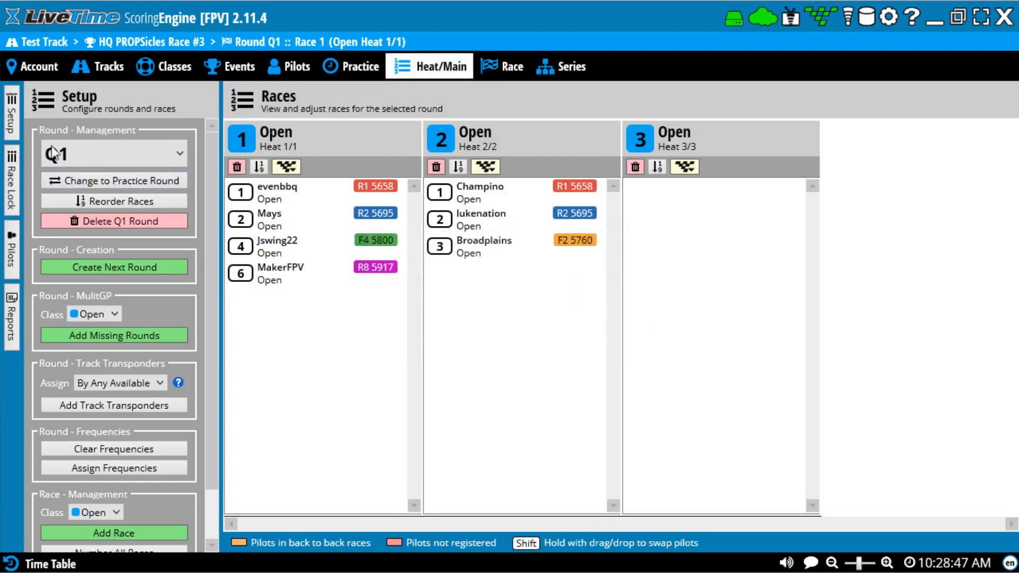
left_click(78, 158)
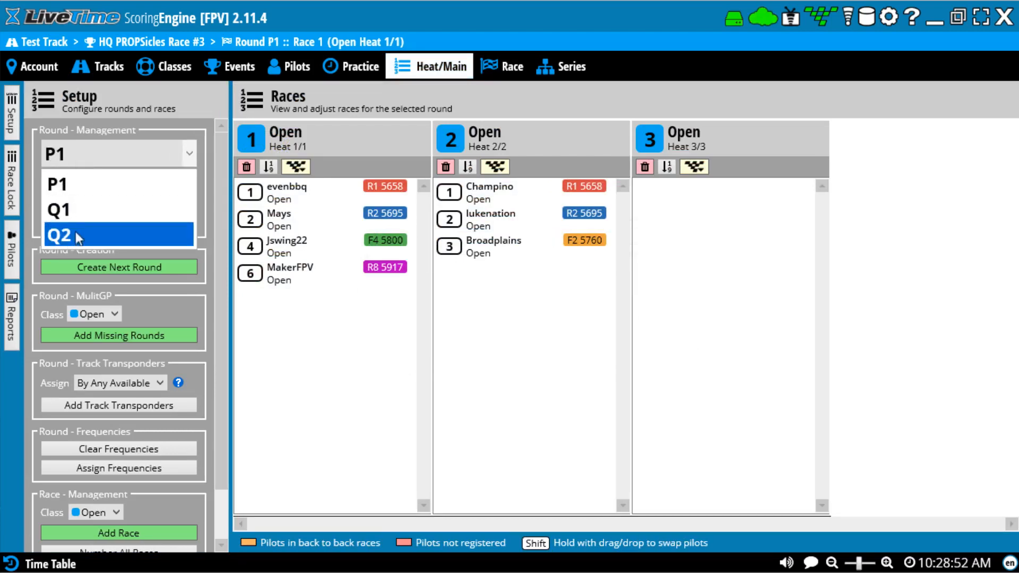
left_click(21, 192)
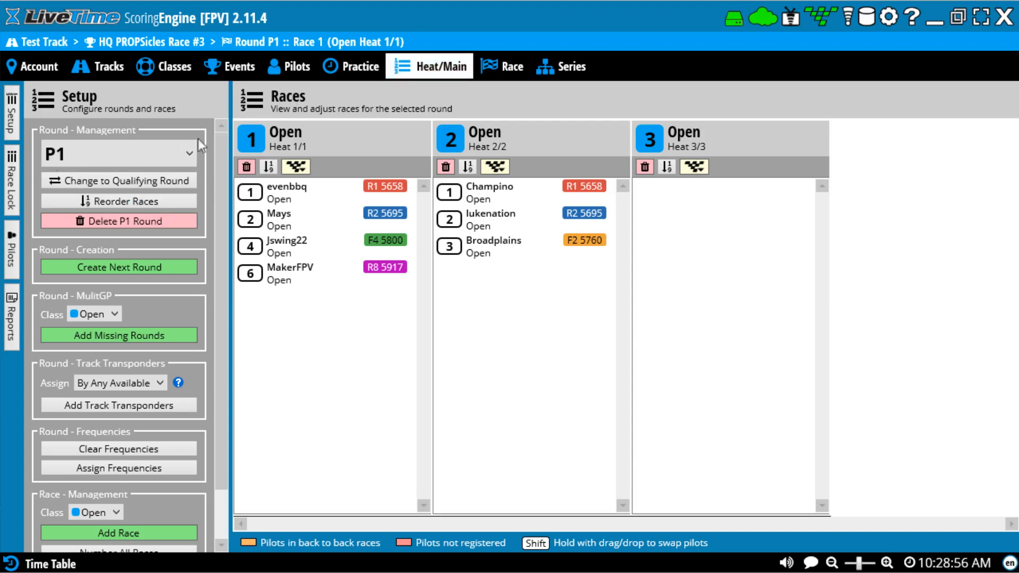
left_click(508, 68)
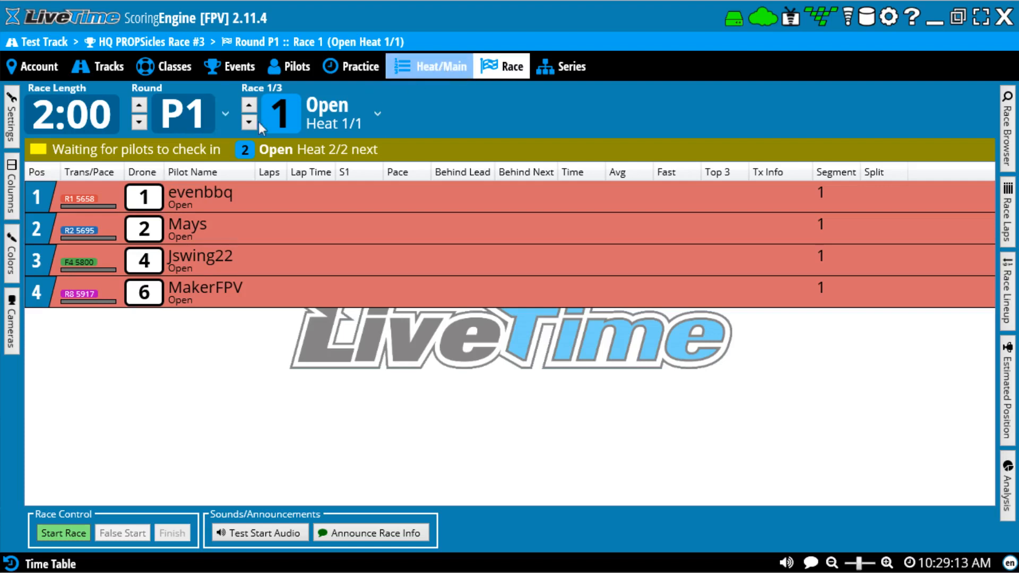
left_click(424, 77)
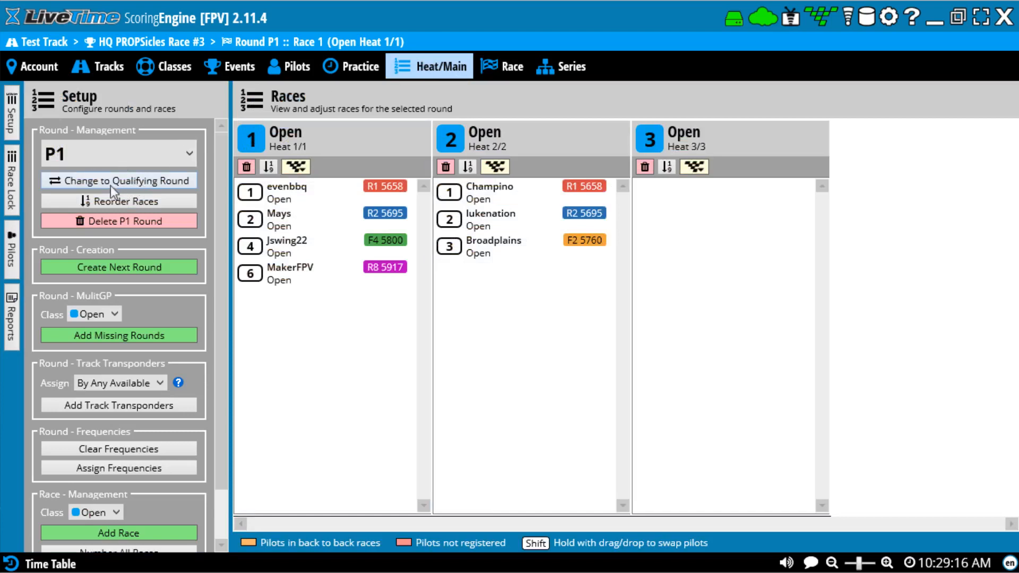
Change the remaining round Q1 to a practice round as well, and return to round P1
left_click(126, 152)
left_click(107, 207)
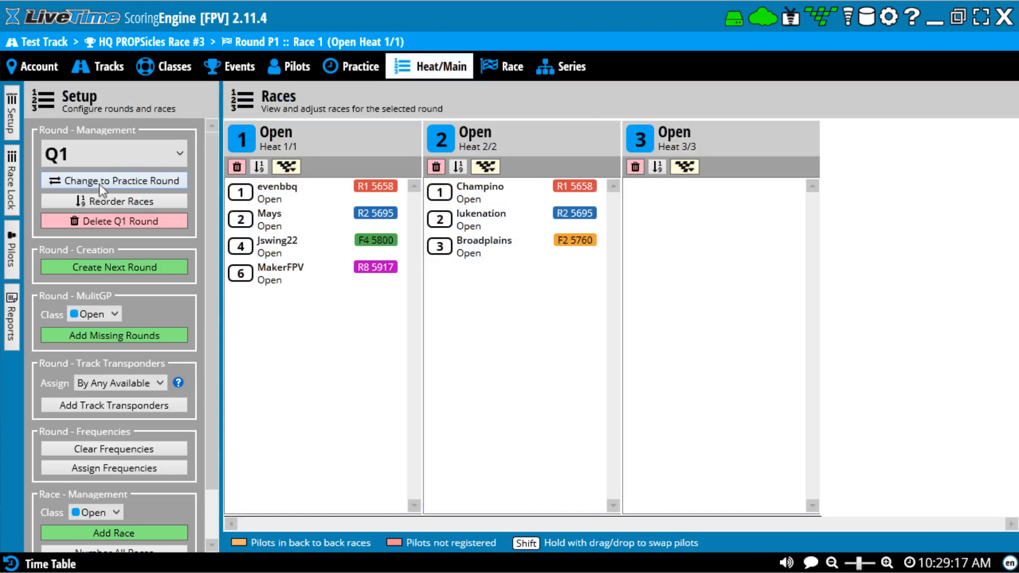
left_click(100, 182)
left_click(537, 334)
left_click(117, 154)
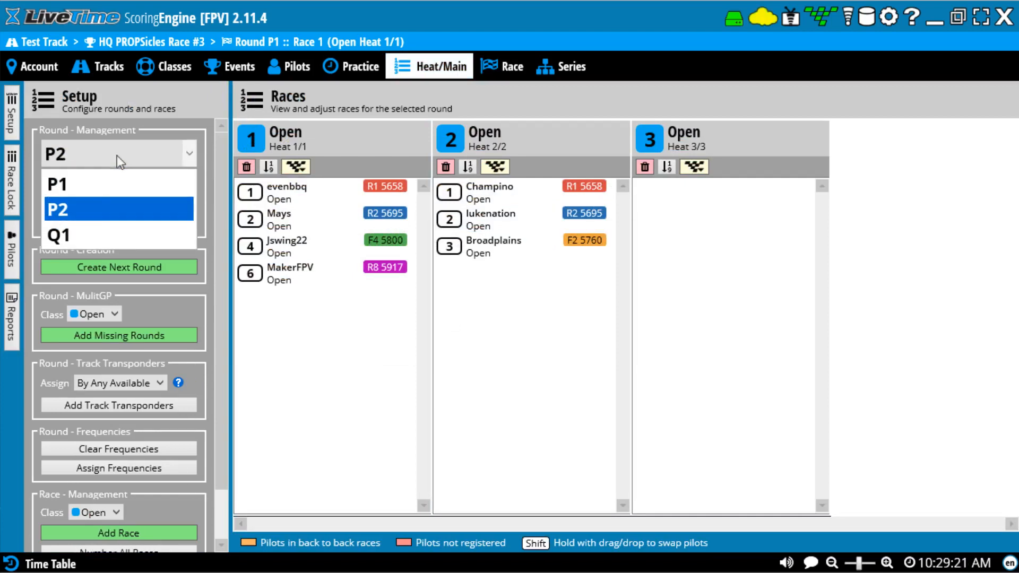
left_click(100, 187)
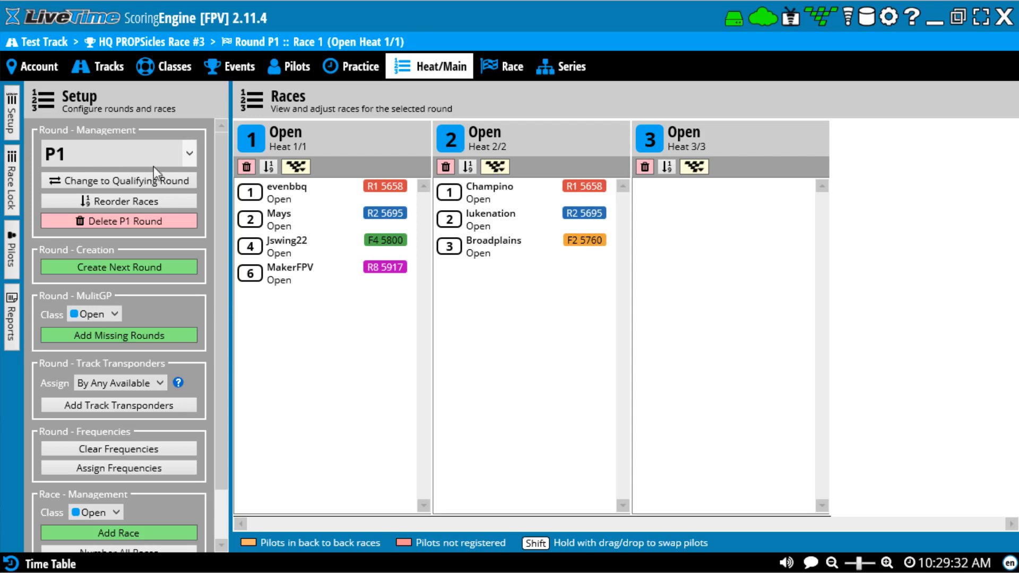
left_click(101, 153)
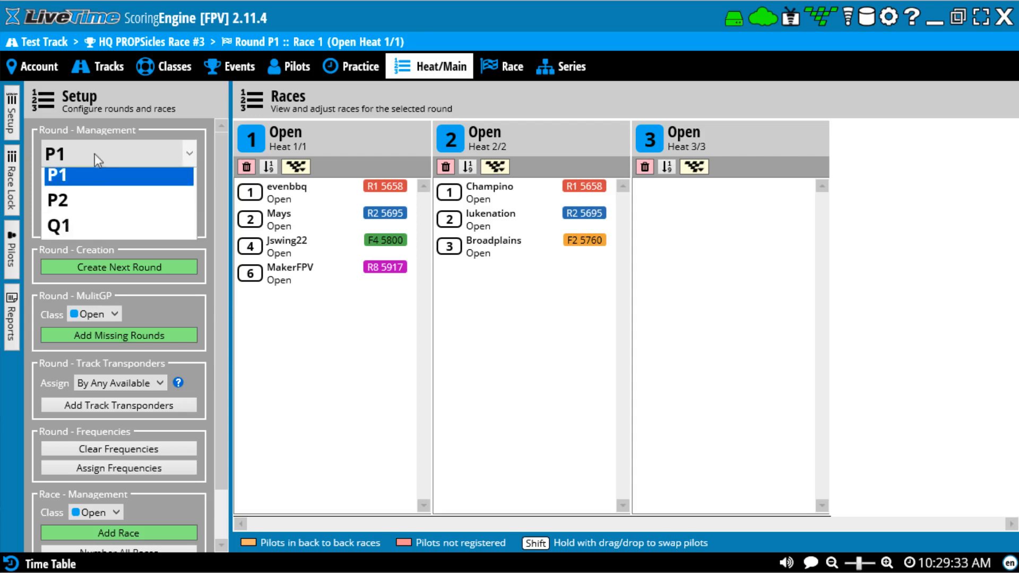
left_click(265, 304)
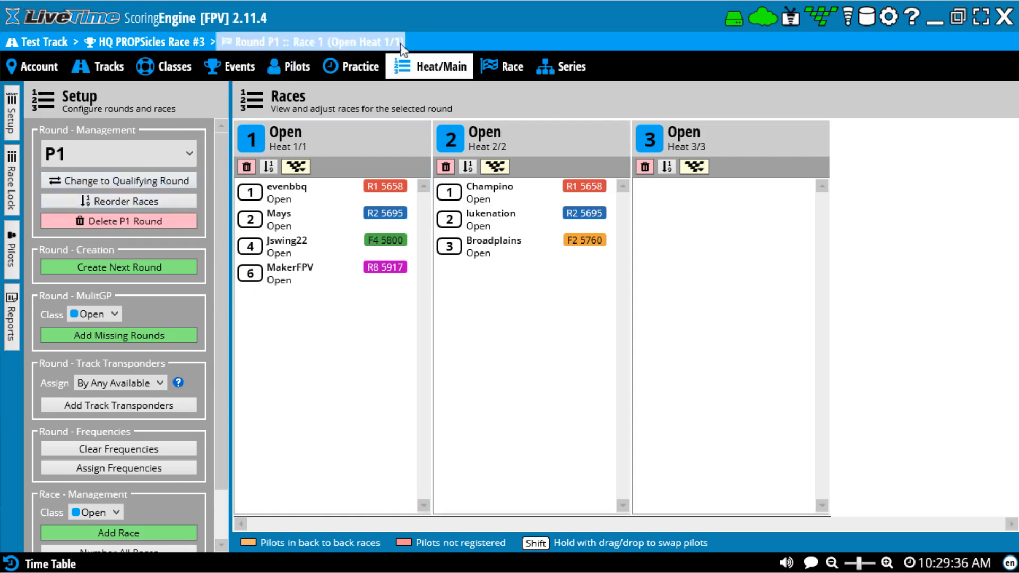
Browse Race 1 and Race 2 of round P1 in the Race Browser and set the announcement type to Coming Up
left_click(502, 65)
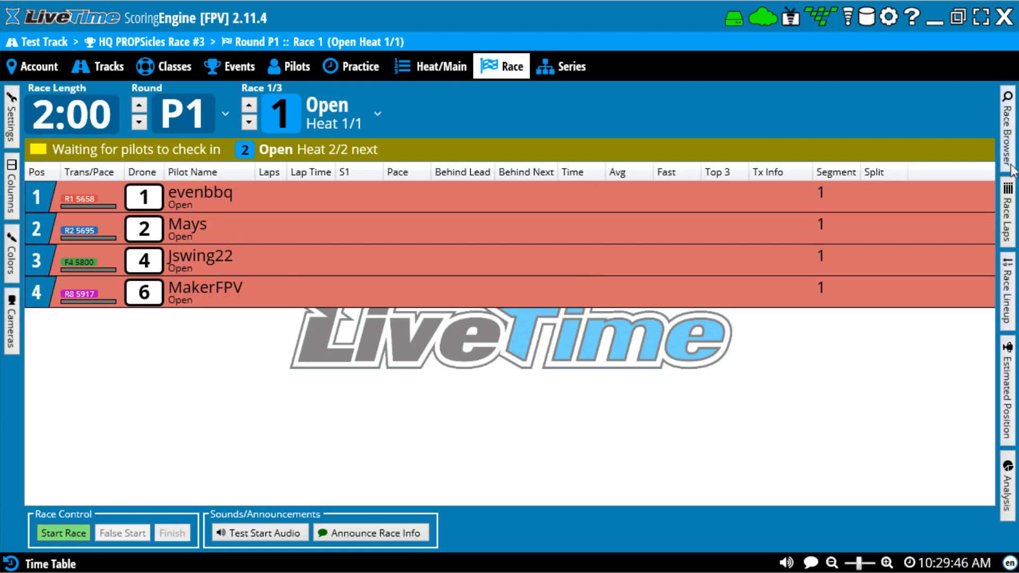
left_click(1007, 133)
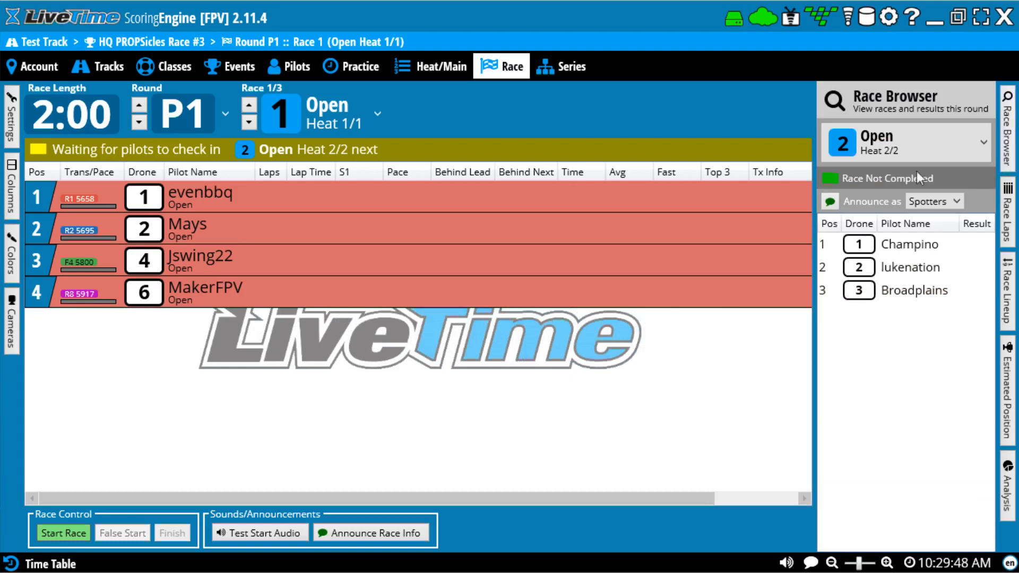
left_click(910, 154)
left_click(895, 192)
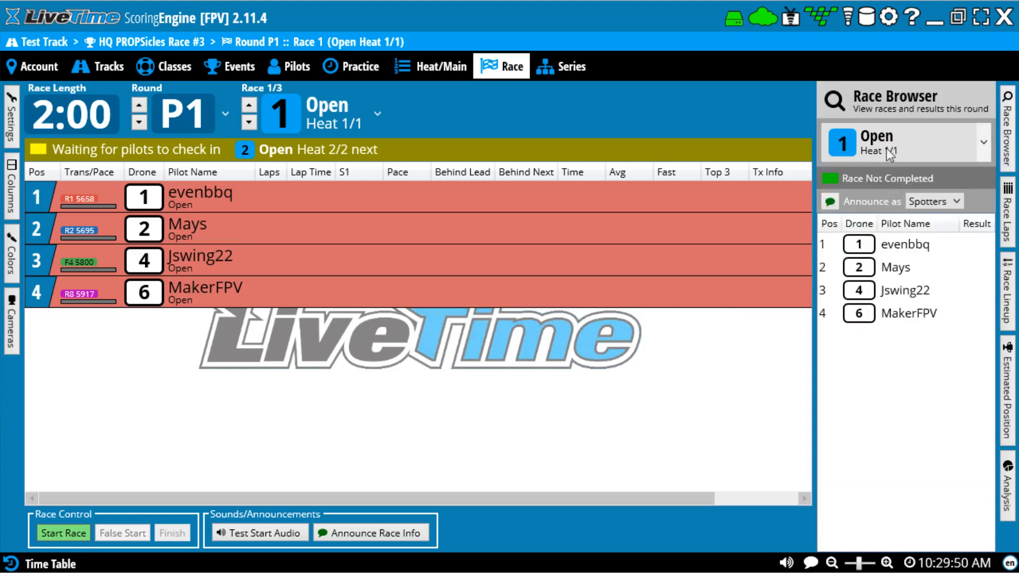
left_click(902, 146)
left_click(897, 226)
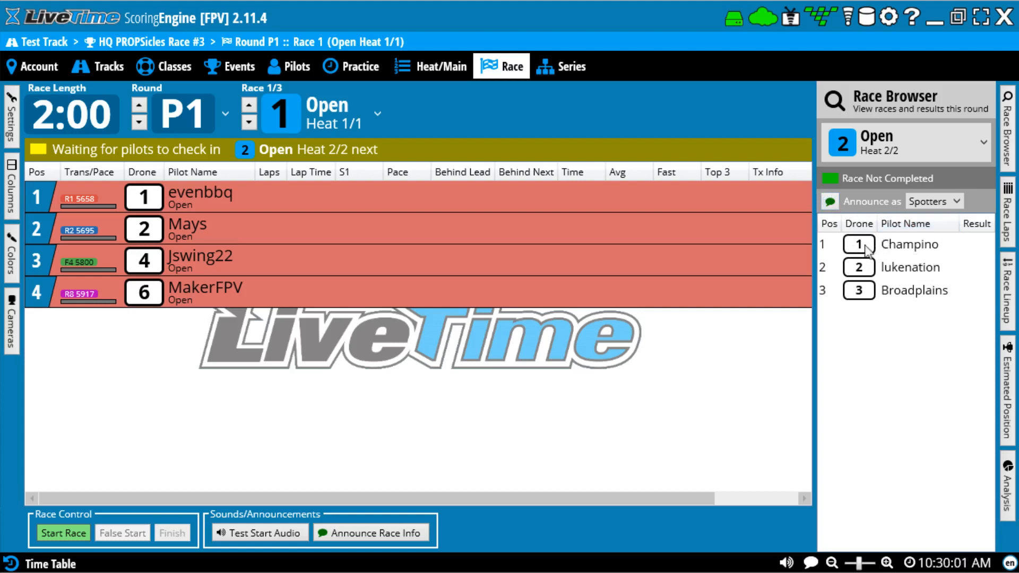
left_click(931, 204)
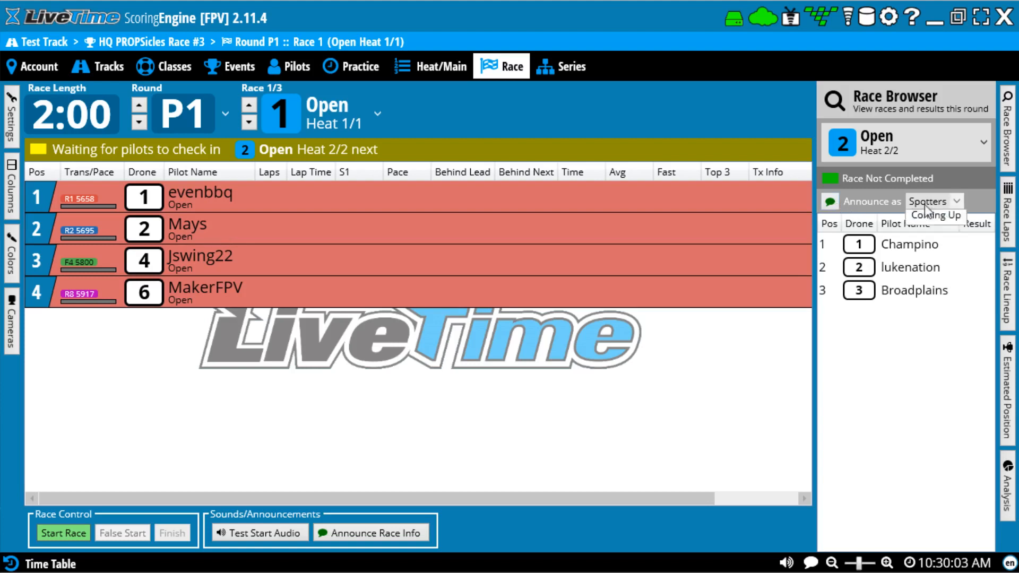
left_click(925, 233)
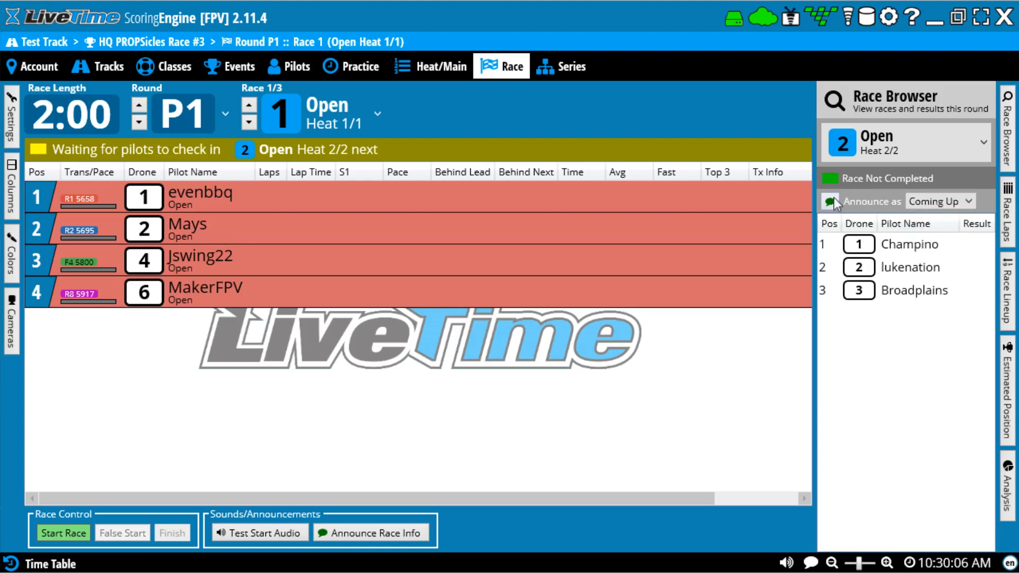
Review the Race Lineup, the Race Laps of the drone 2 pilot and the Estimated Position for Race 1, and close the side view
left_click(1008, 286)
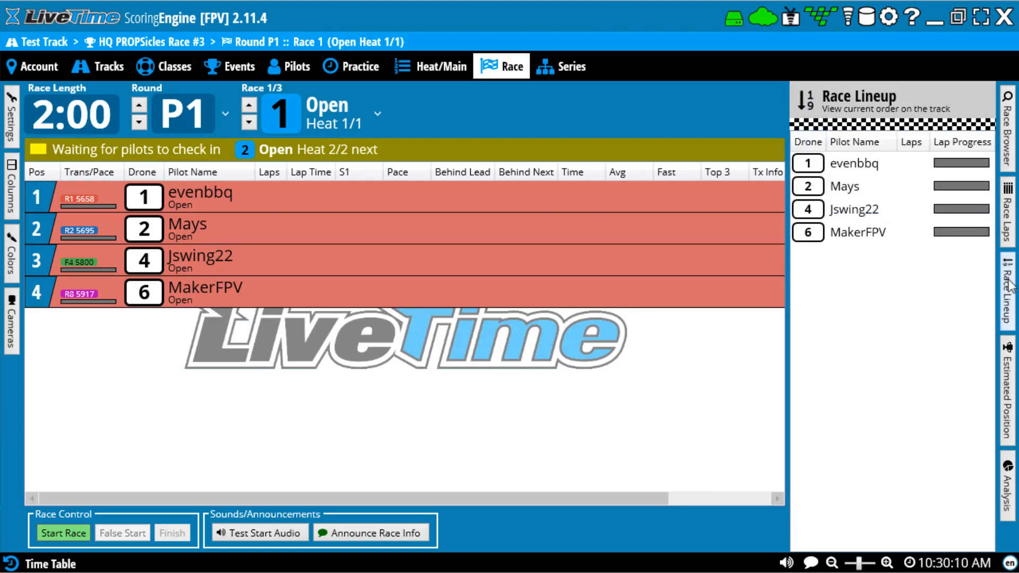
left_click(1010, 237)
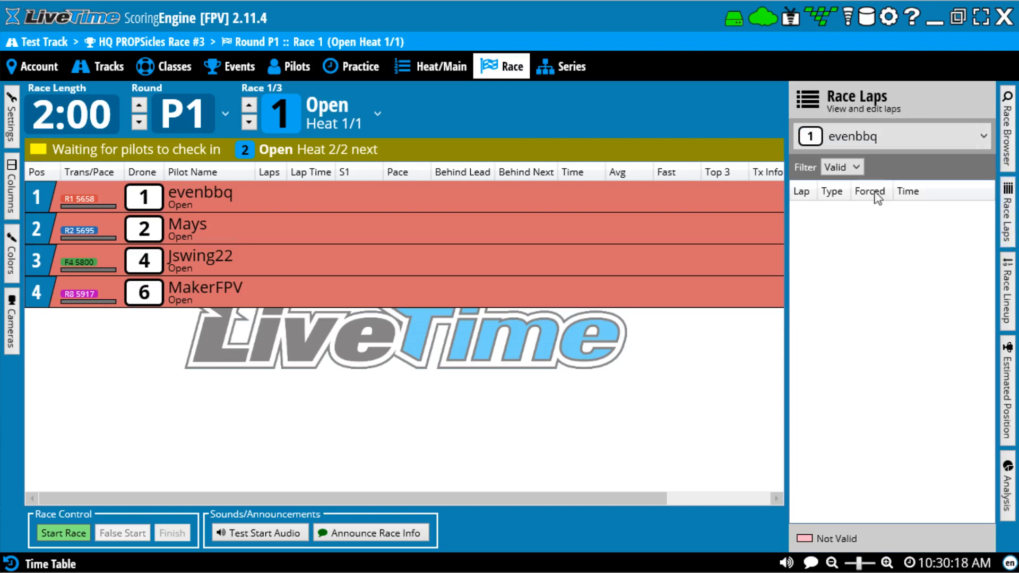
left_click(884, 139)
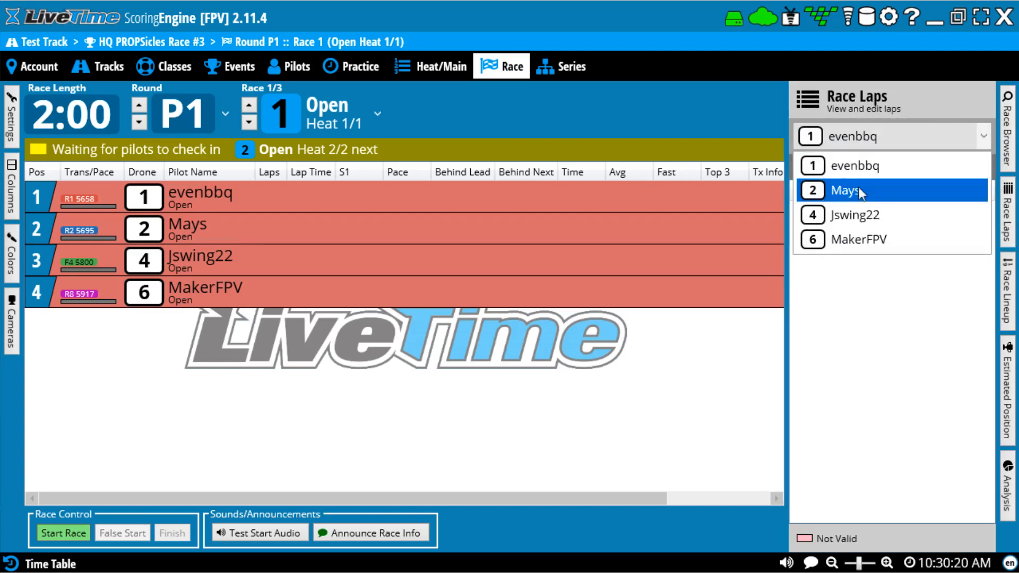
left_click(857, 191)
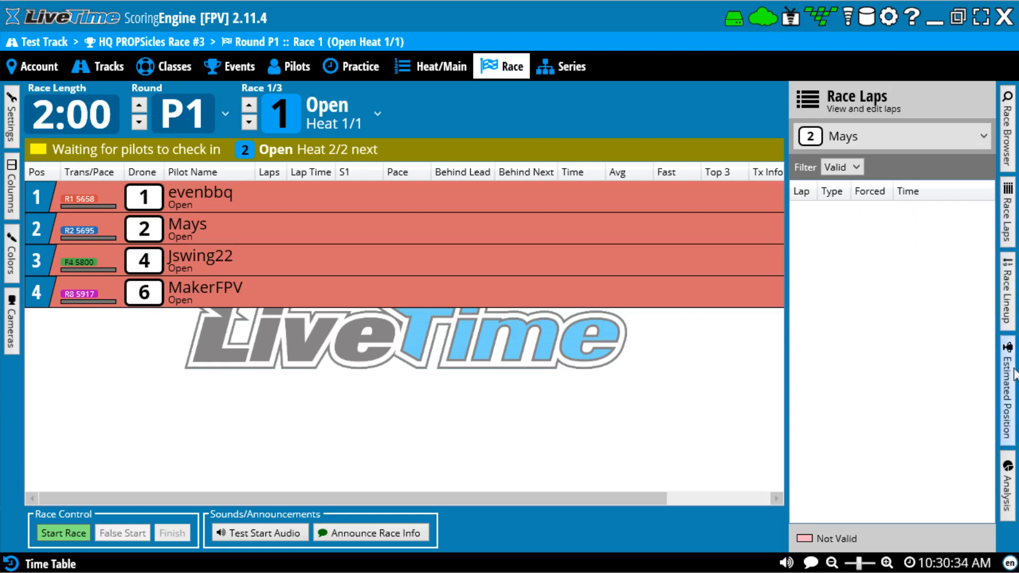
left_click(1009, 350)
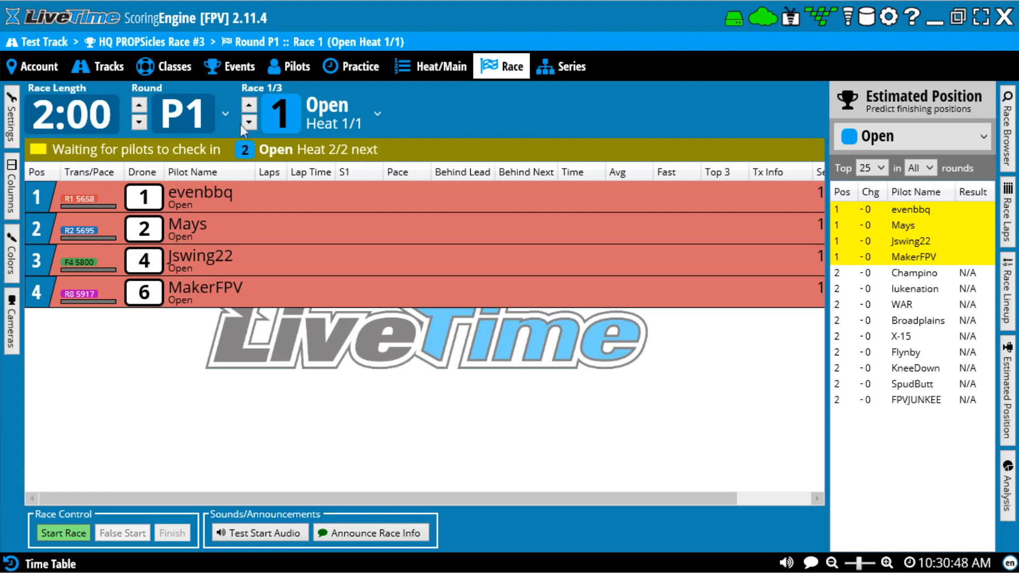
left_click(1007, 354)
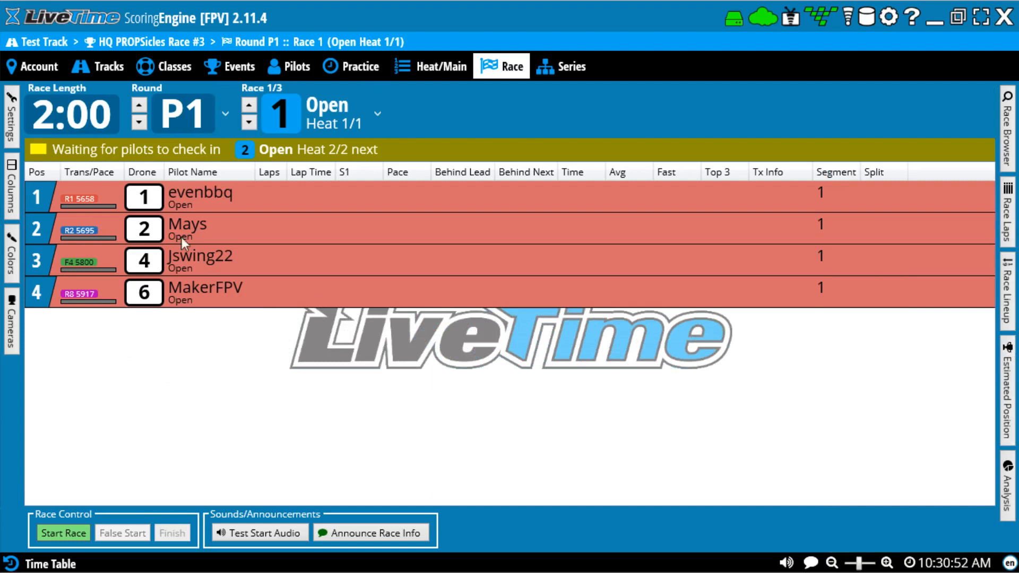
Start Race 1 of round P1 and view the race options available for the drone 1 pilot
key("F5")
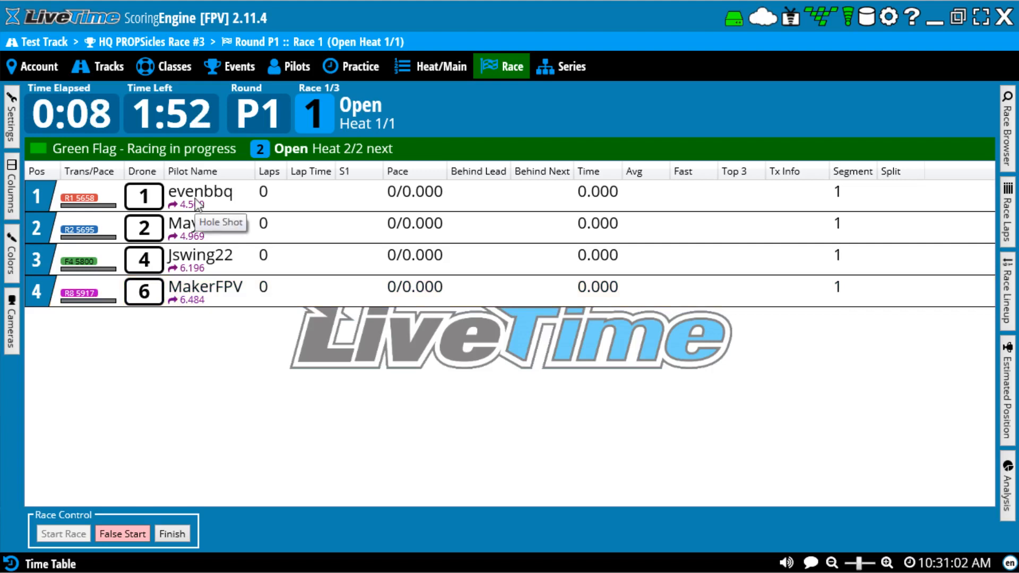
right_click(200, 202)
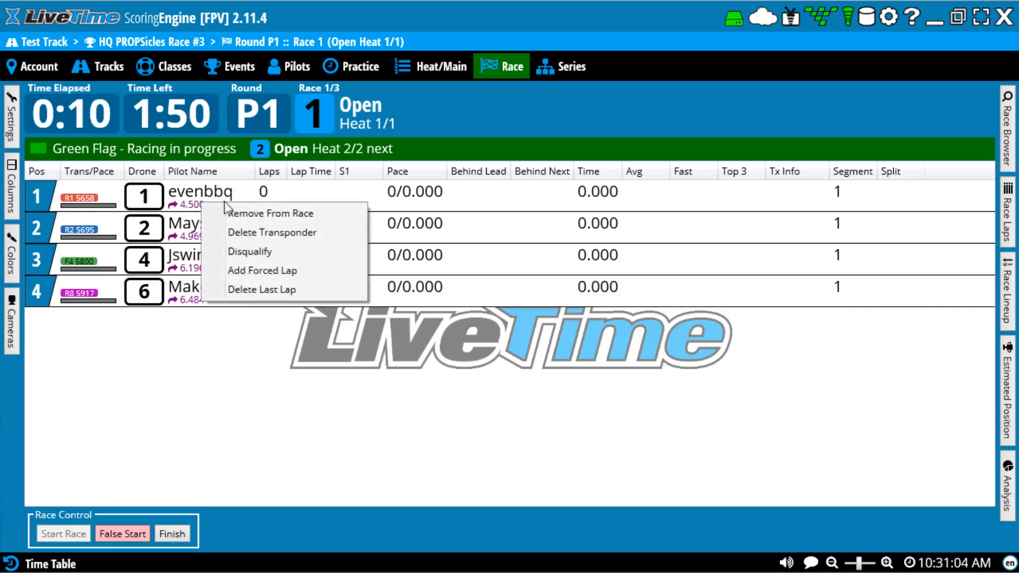
left_click(254, 193)
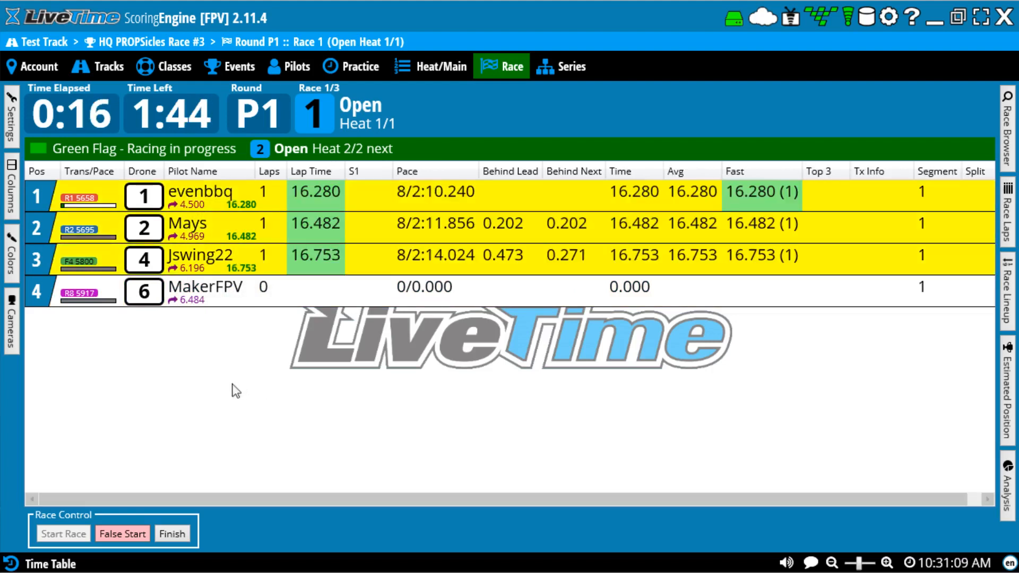
right_click(244, 207)
left_click(227, 208)
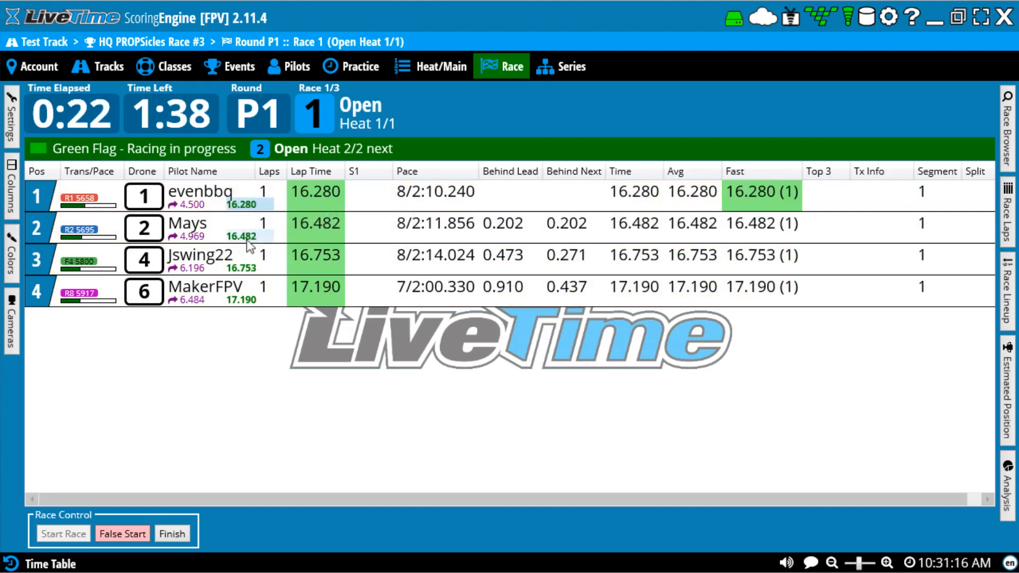
Review the forced-lap and delete-lap options for the drone 1 pilot's first recorded lap without applying them
right_click(244, 205)
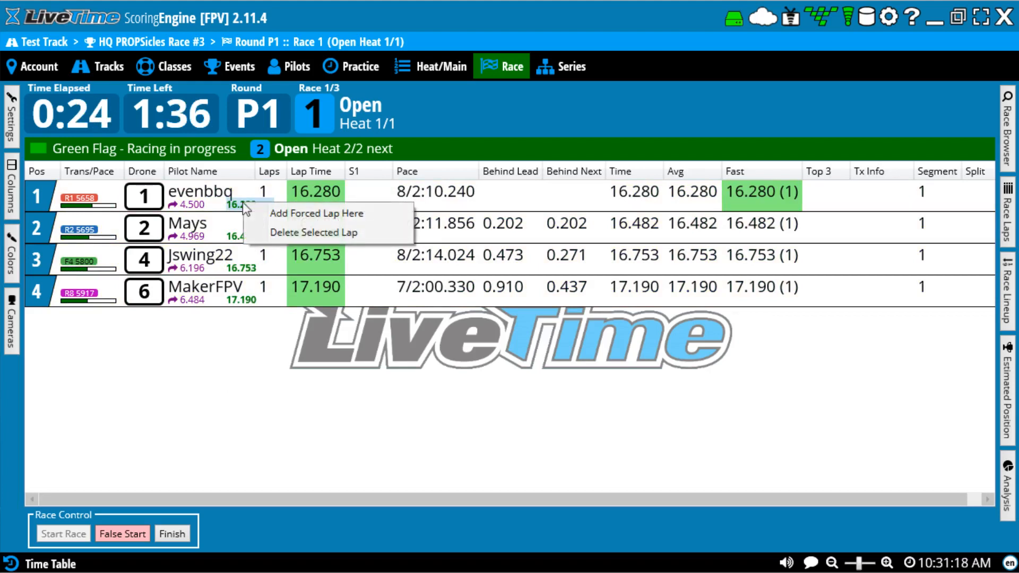
left_click(321, 215)
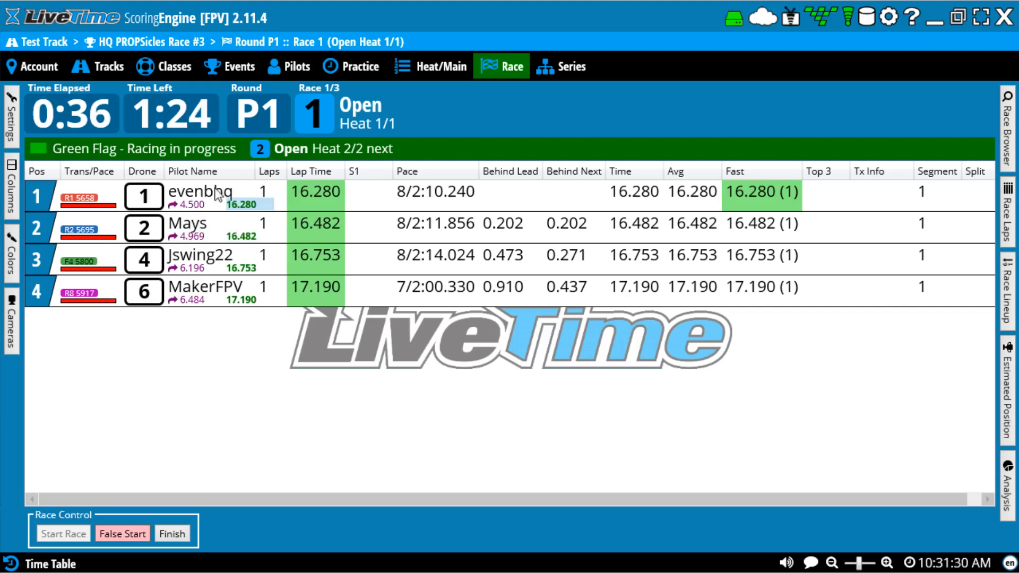
right_click(255, 203)
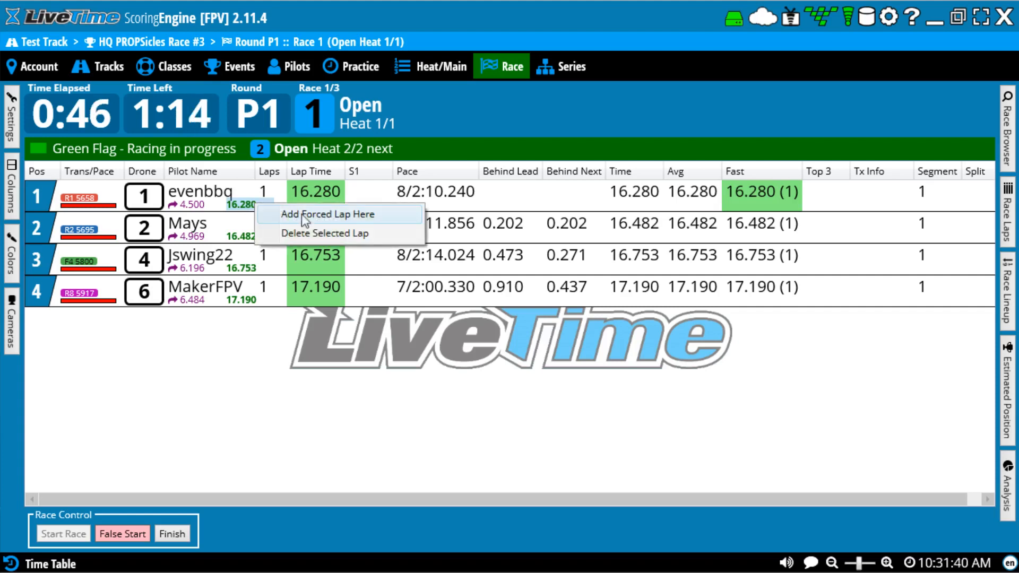
left_click(336, 187)
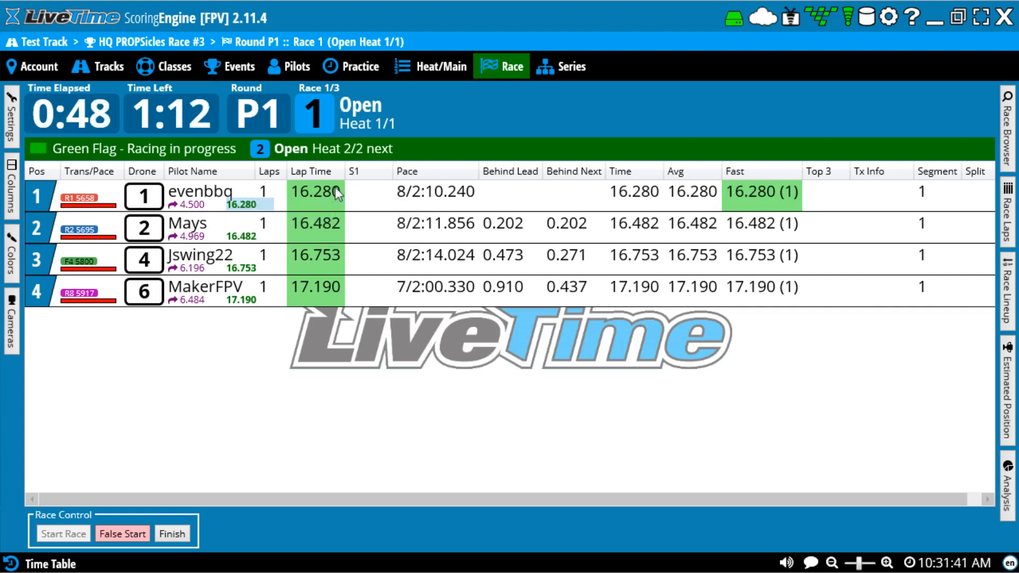
right_click(244, 203)
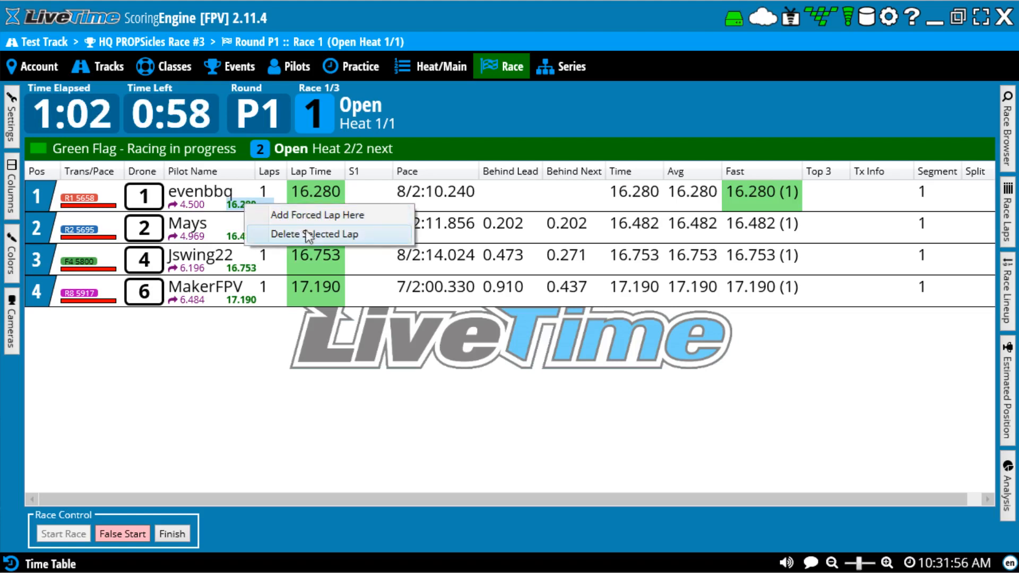
left_click(320, 335)
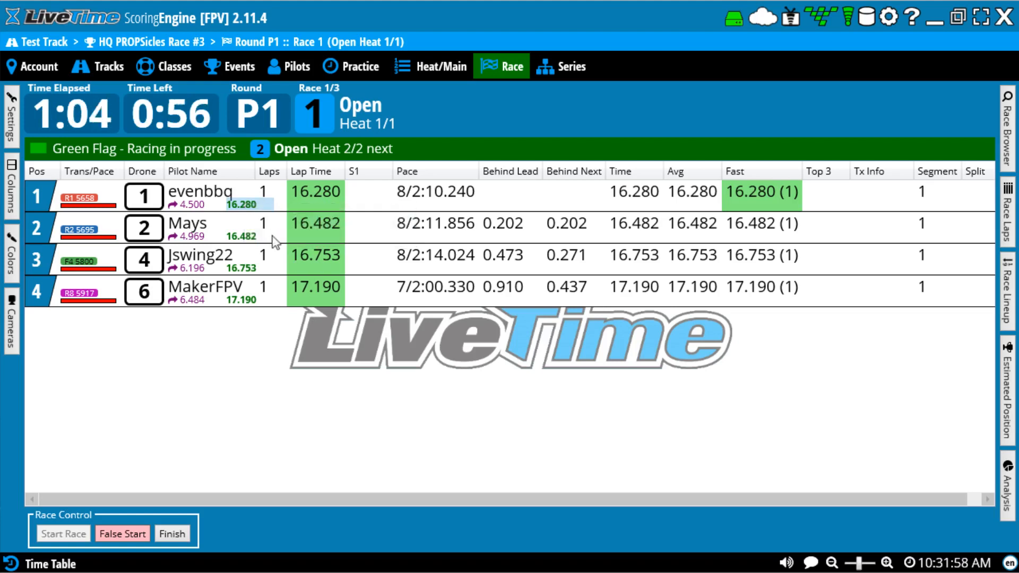
right_click(246, 204)
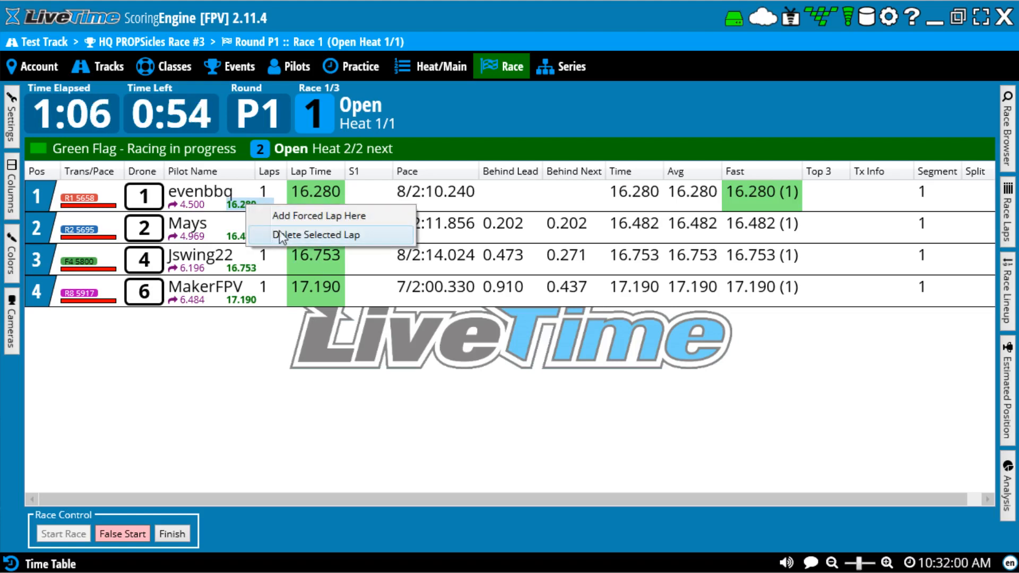
left_click(355, 362)
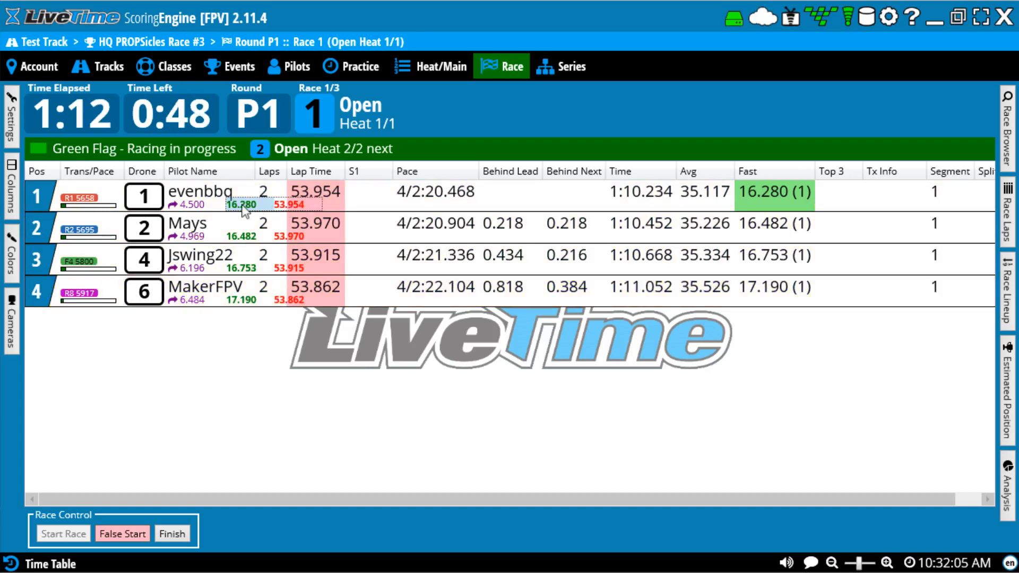
Delete the drone 1 pilot's first lap and add a forced lap for the same pilot
right_click(242, 206)
left_click(305, 236)
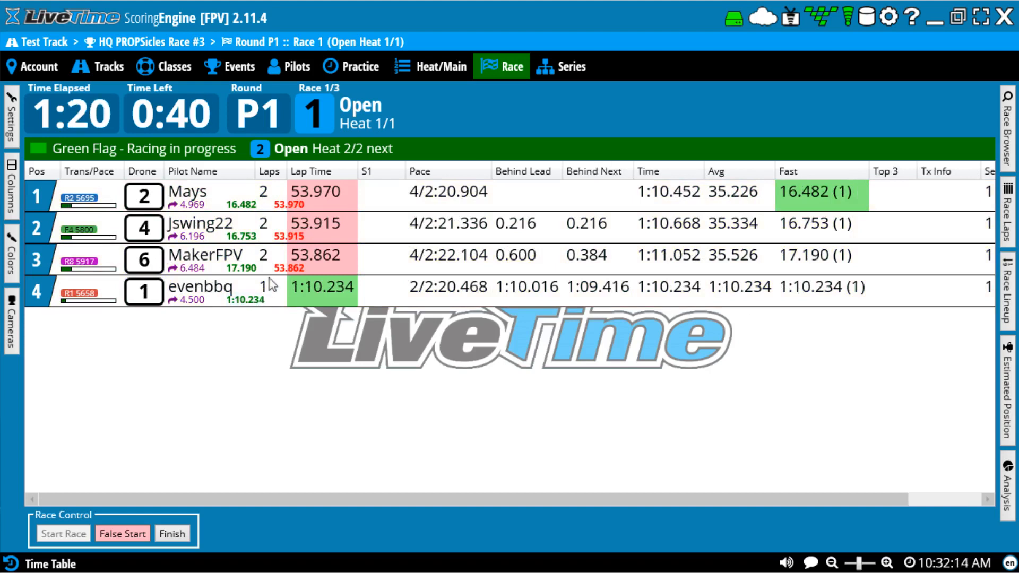
right_click(278, 297)
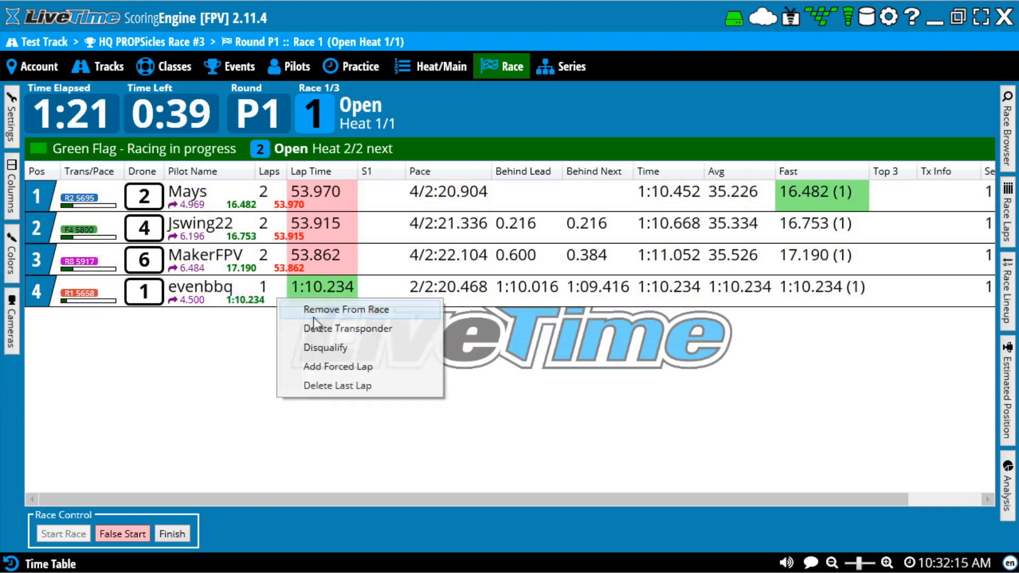
left_click(359, 371)
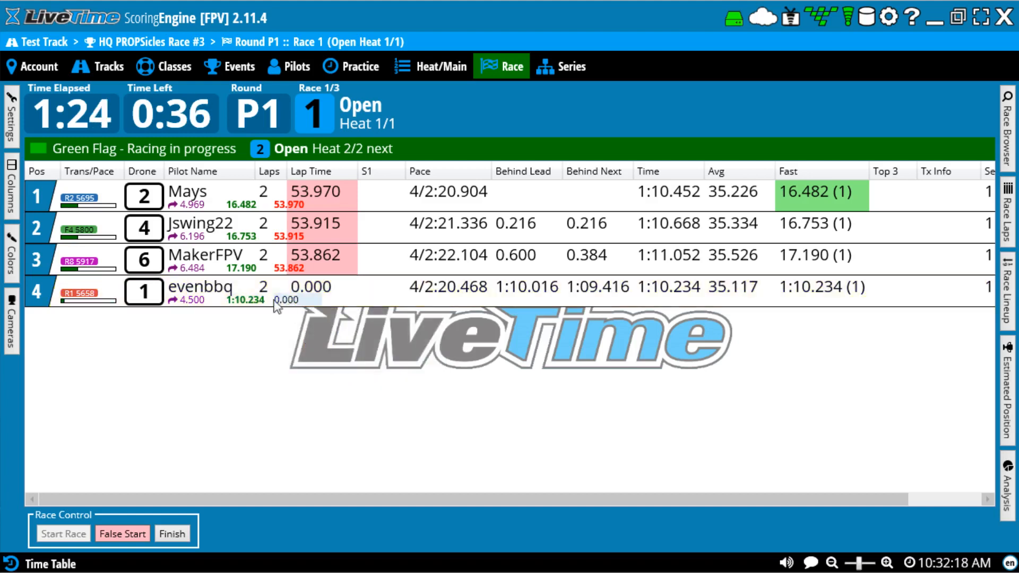
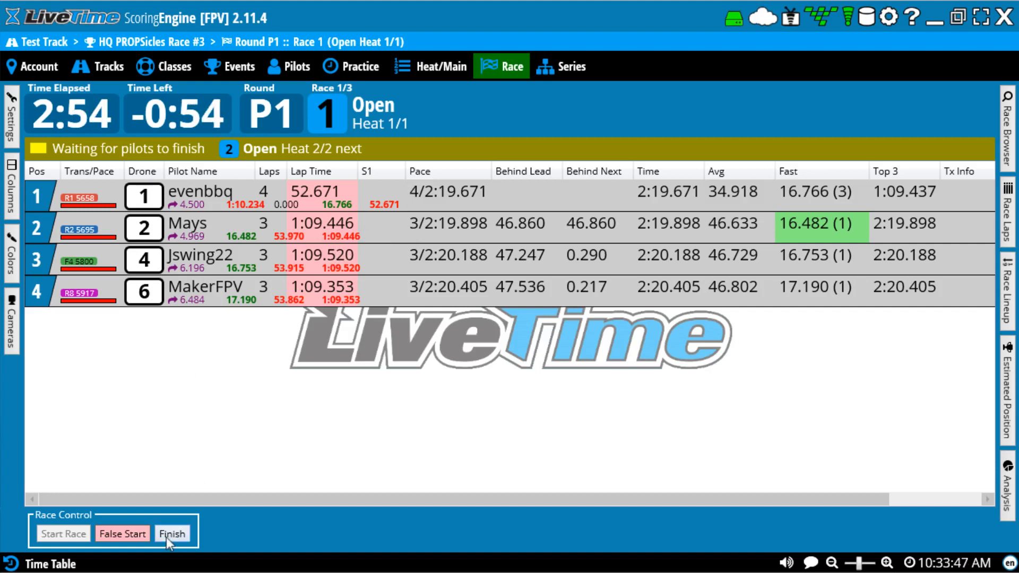
Delete the drone 6 pilot's last lap and finish Race 1 of round P1
right_click(335, 298)
left_click(388, 331)
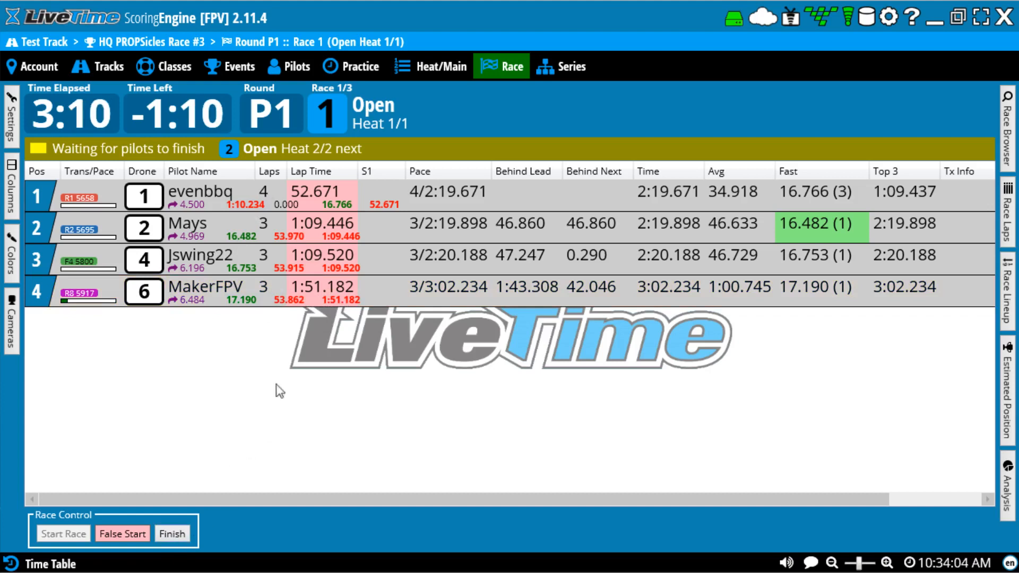
left_click(172, 533)
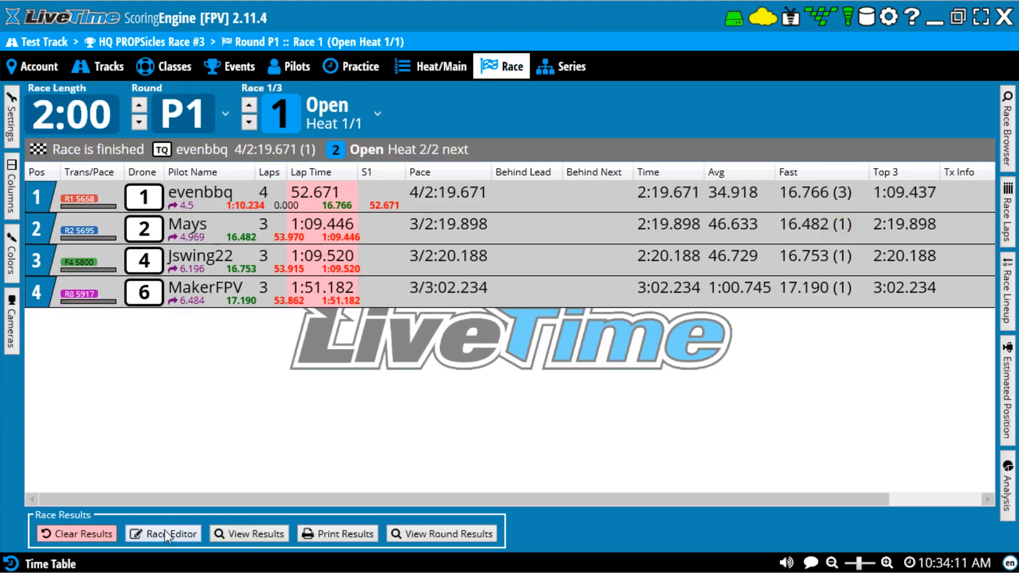
Edit the Race 1 results in the Race Editor, setting the drone 1 pilot's laps to 5, and finish the edits
left_click(173, 533)
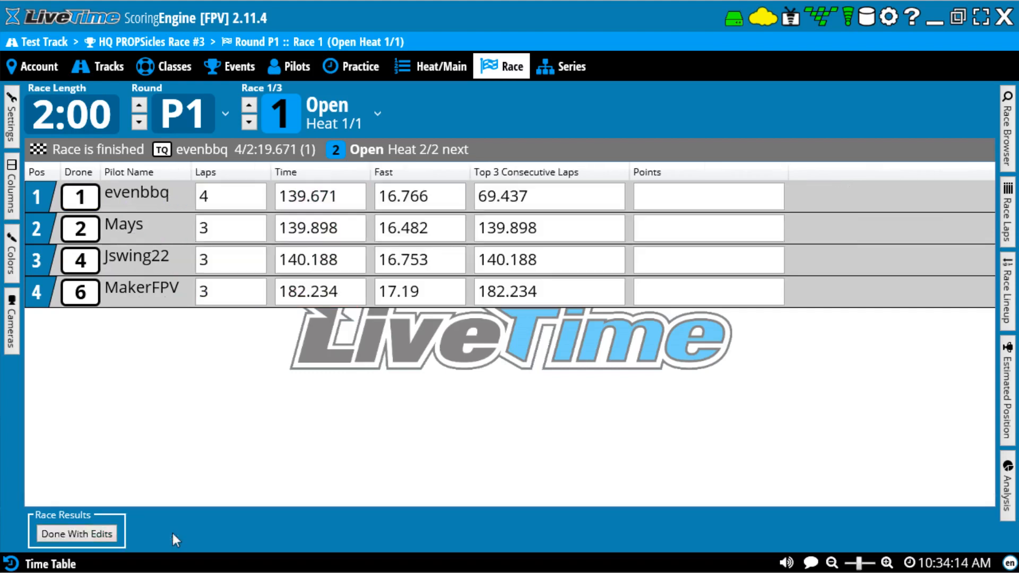
left_click(238, 197)
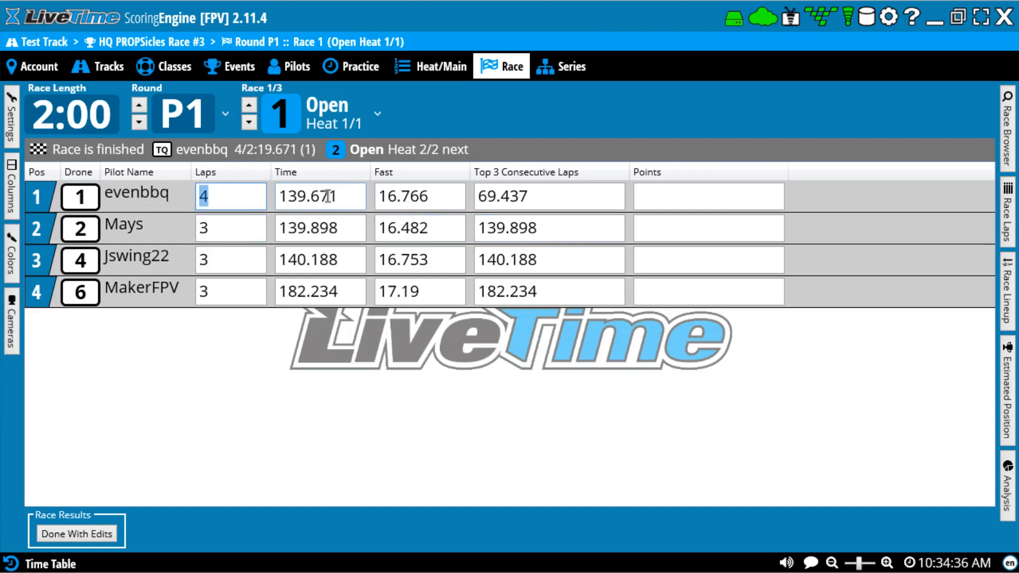
left_click(240, 265)
key("Tab")
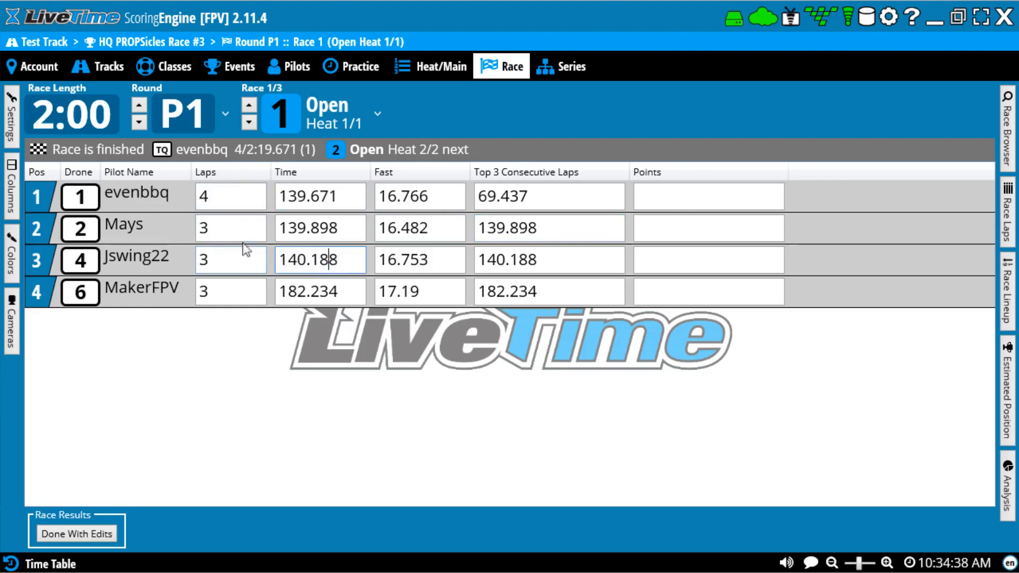
left_click(232, 192)
left_click(310, 194)
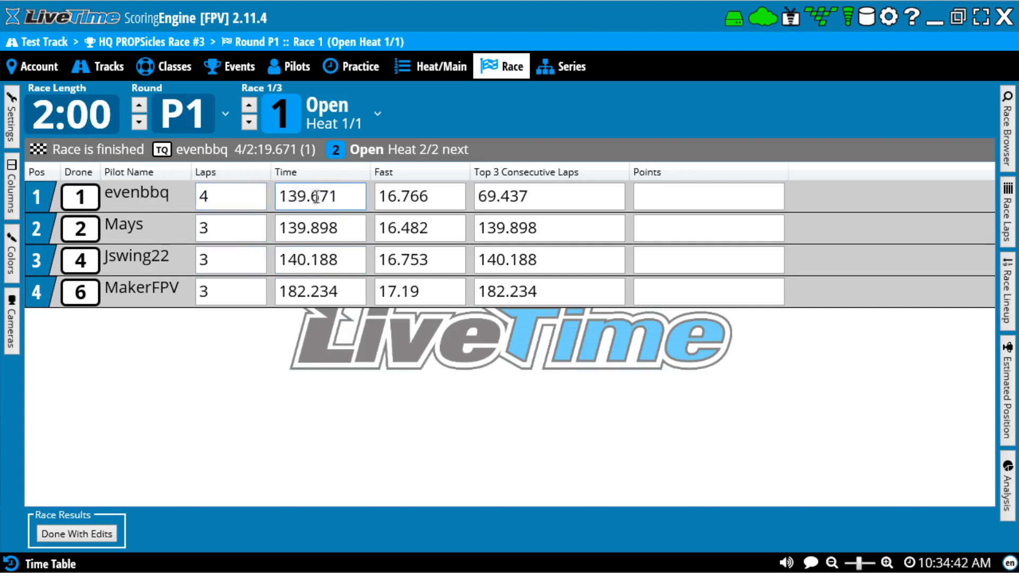
left_click(218, 196)
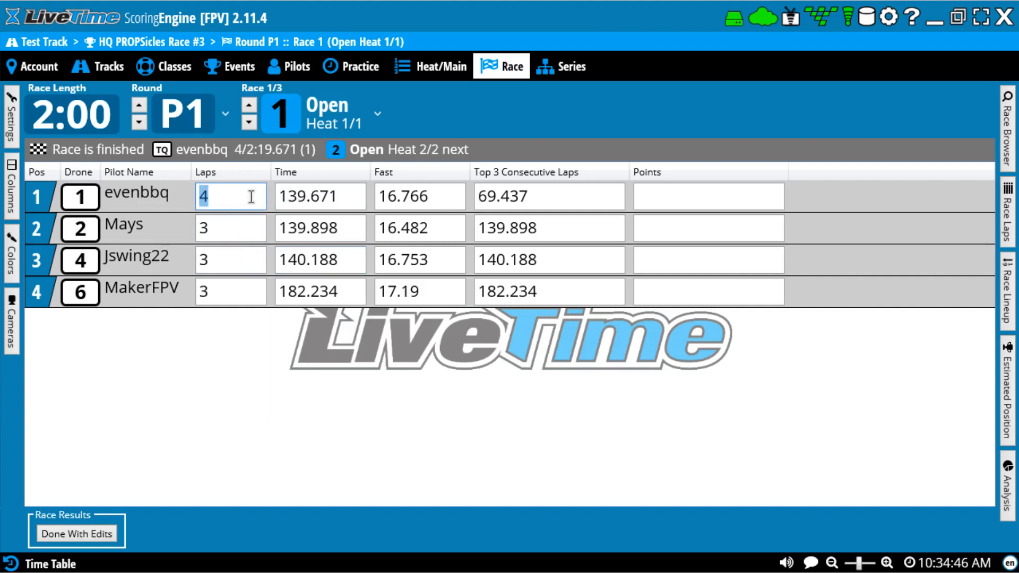
type("5")
left_click(305, 196)
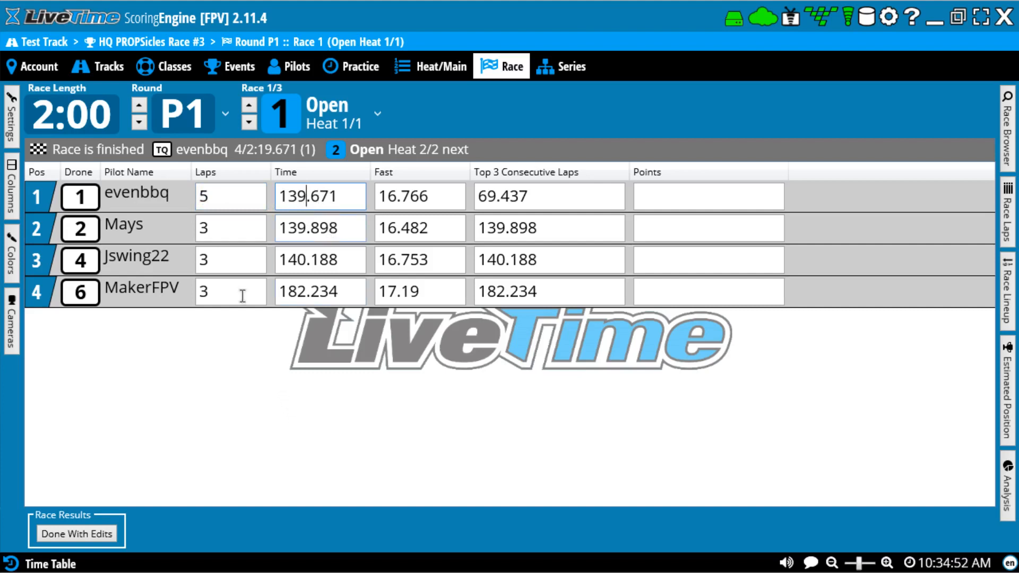
left_click(77, 534)
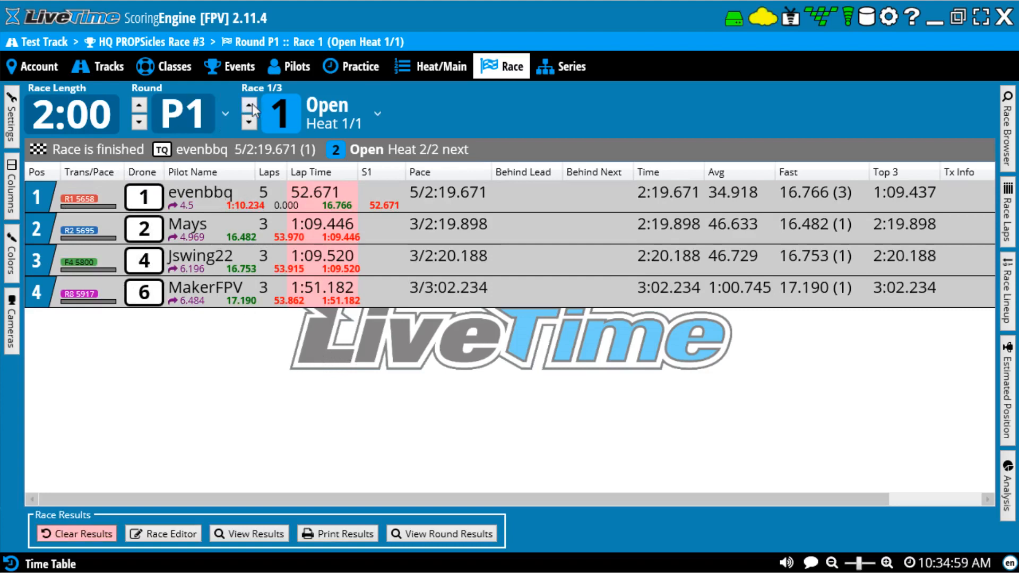
Switch race control to Race 2 of round Q1 and start the race
left_click(452, 160)
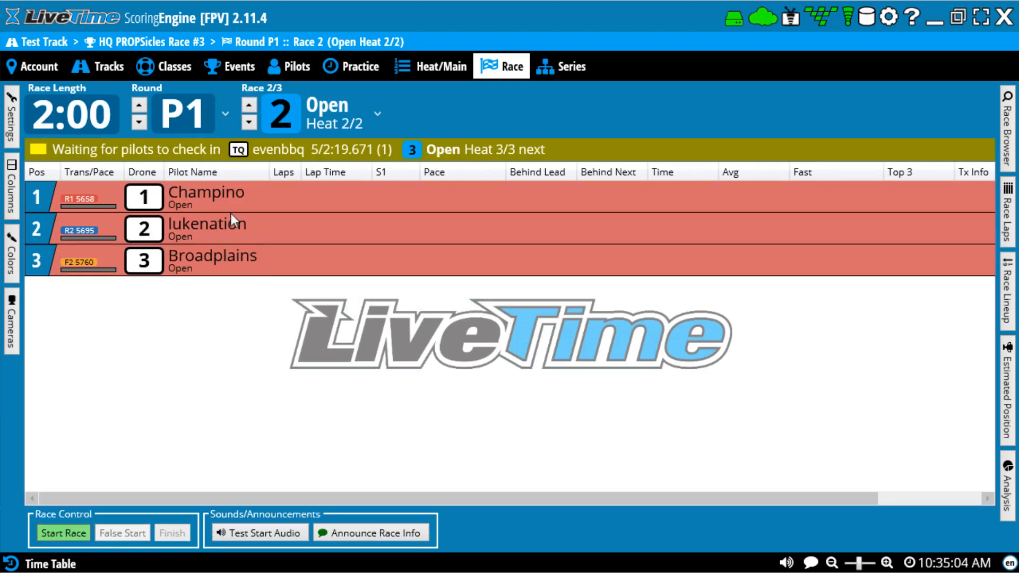
left_click(225, 113)
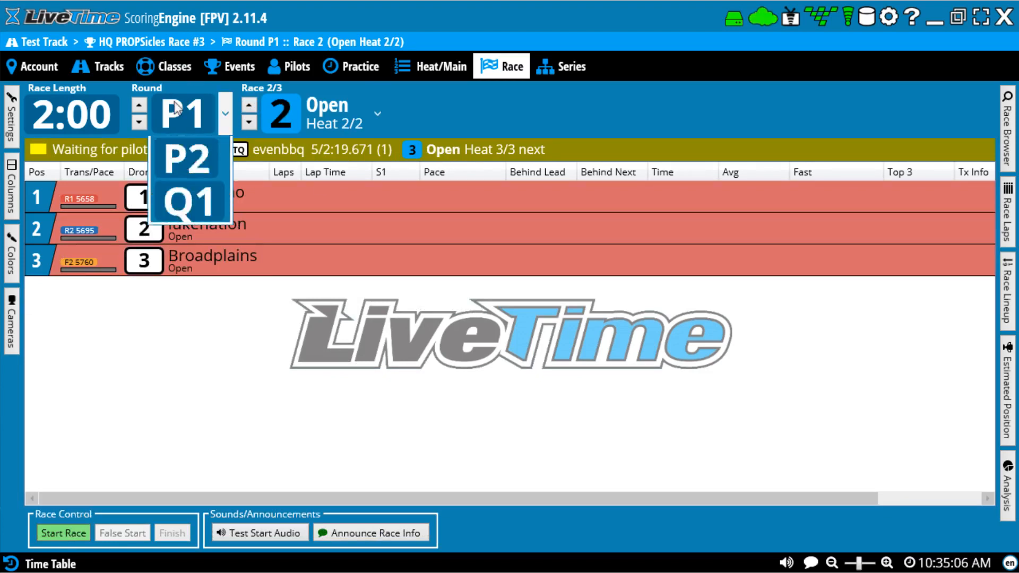
left_click(198, 234)
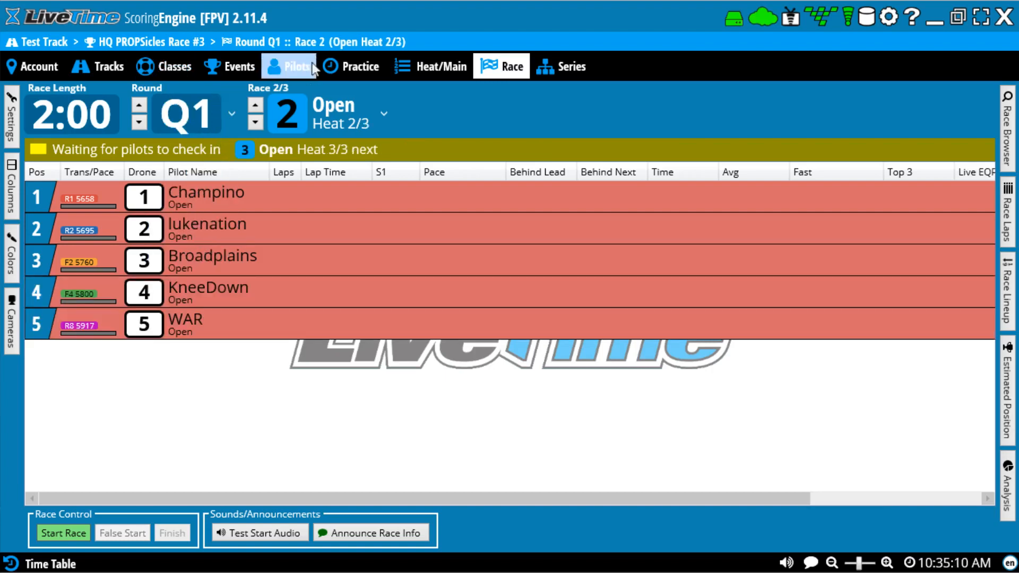
left_click(73, 532)
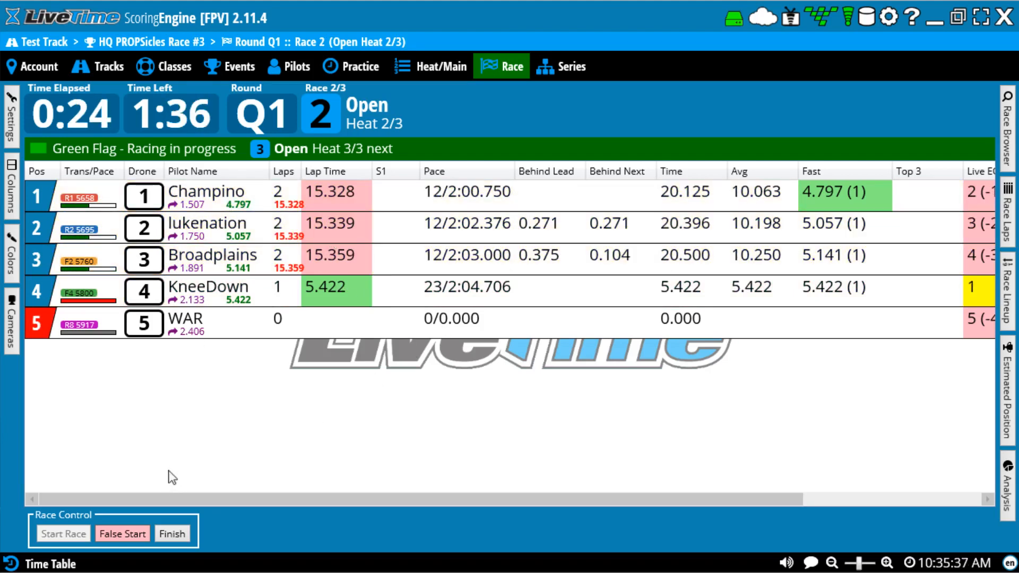
Finish Race 2 of round Q1 and look through the round's race list, keeping Race 2 selected
left_click(188, 534)
left_click(562, 333)
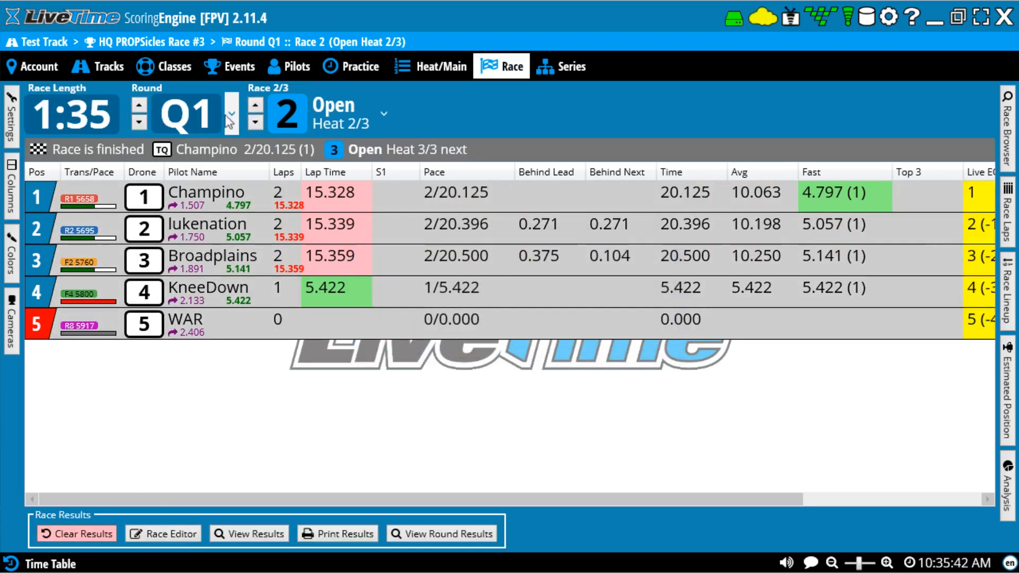
left_click(295, 112)
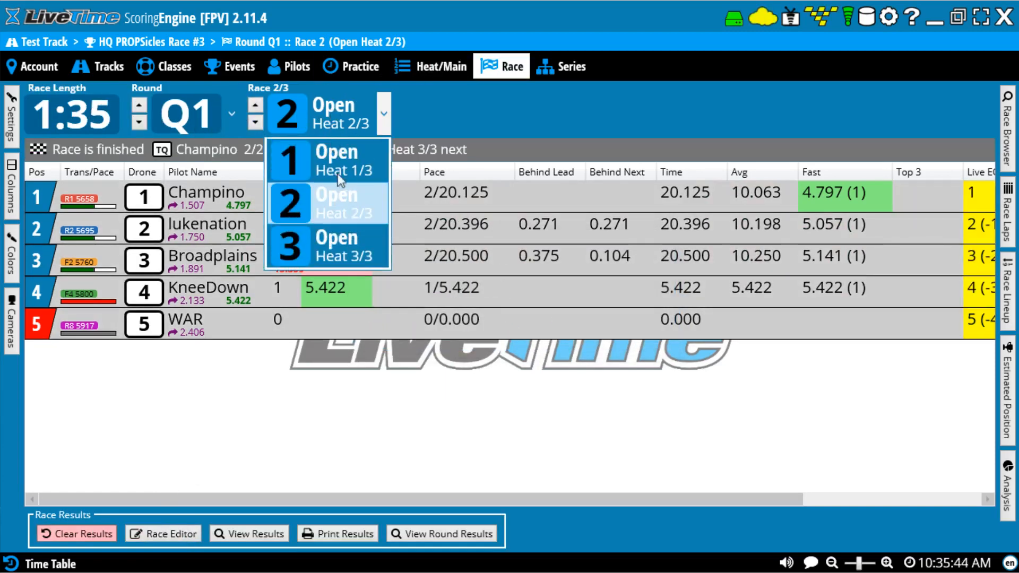
left_click(362, 193)
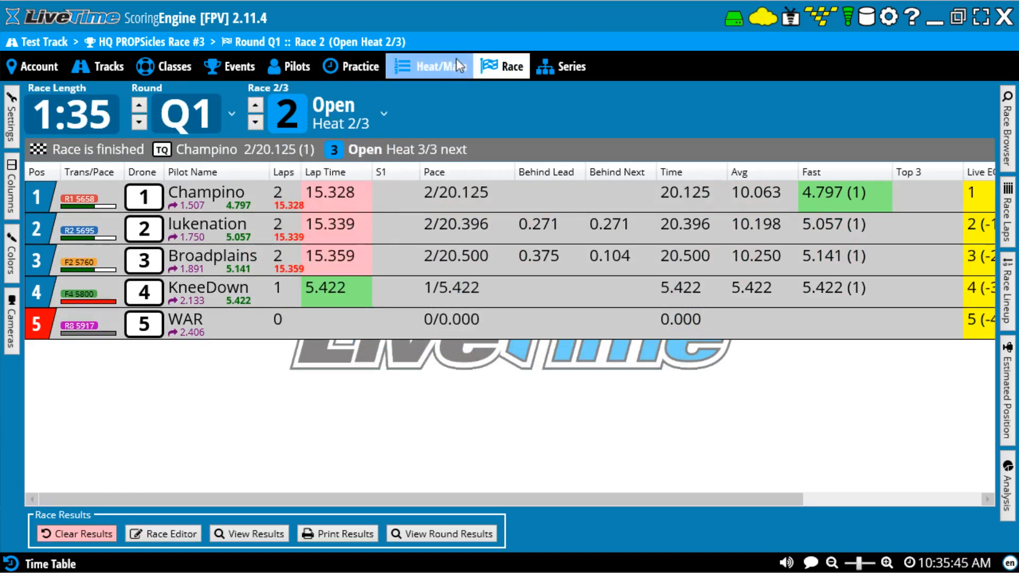
Begin creating the next round despite the incomplete qualifying round, setting the round type to Main
left_click(426, 66)
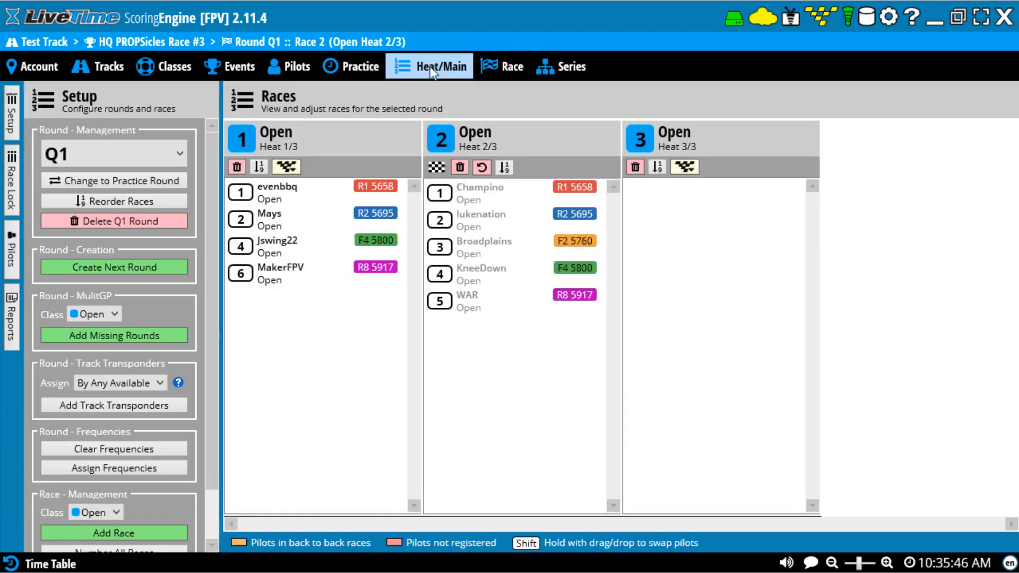
left_click(123, 265)
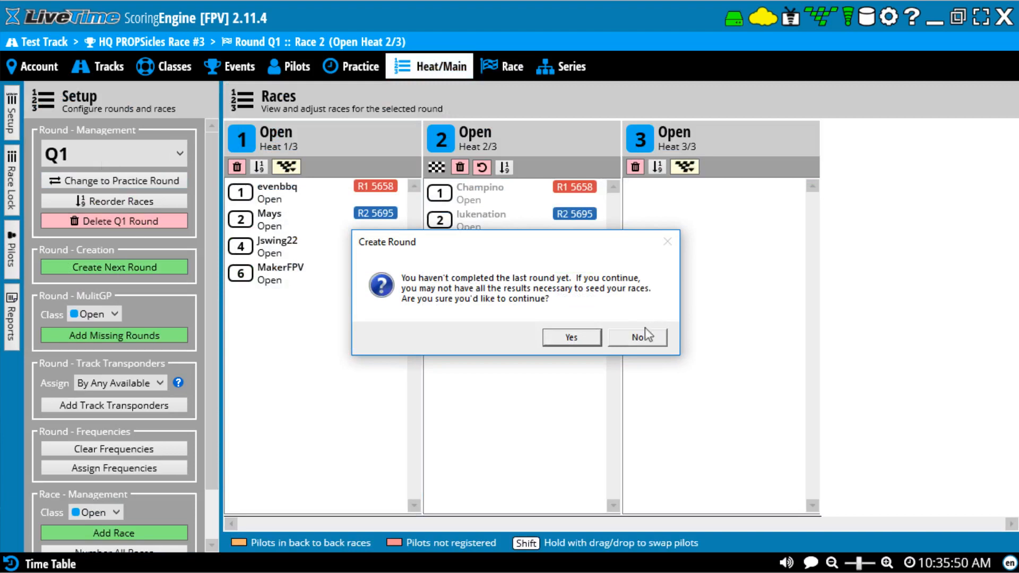
left_click(570, 338)
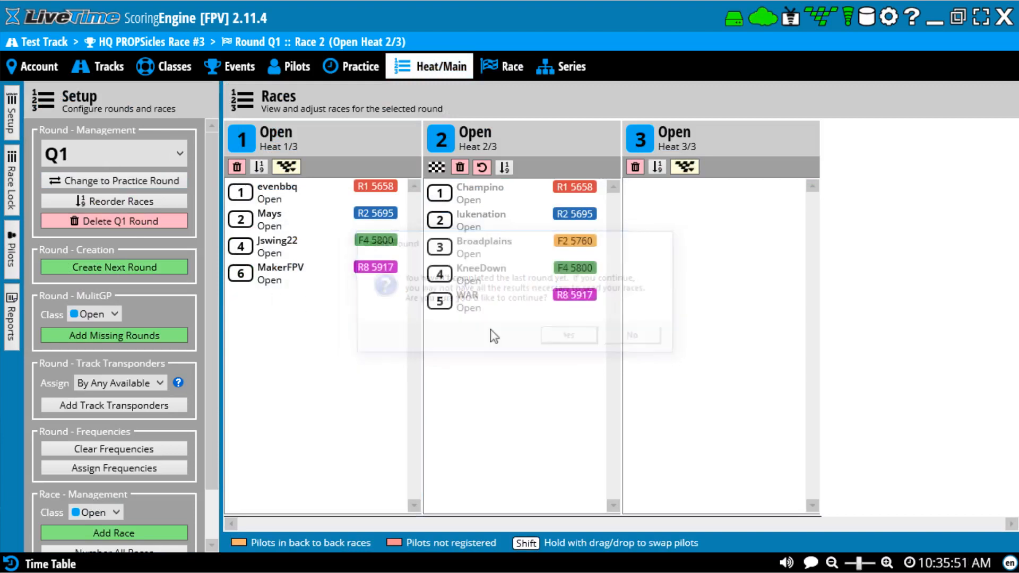
left_click(72, 168)
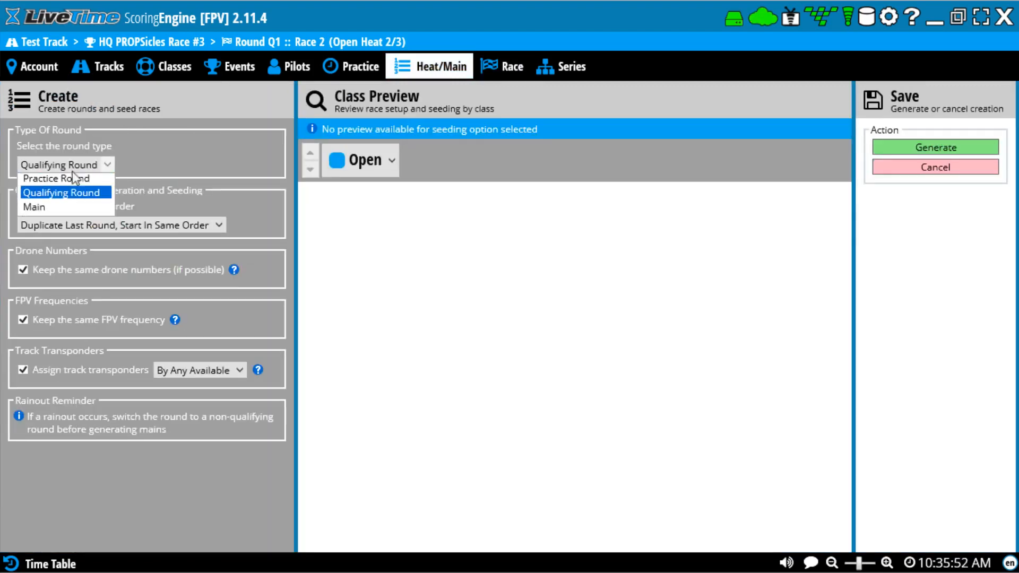
left_click(52, 212)
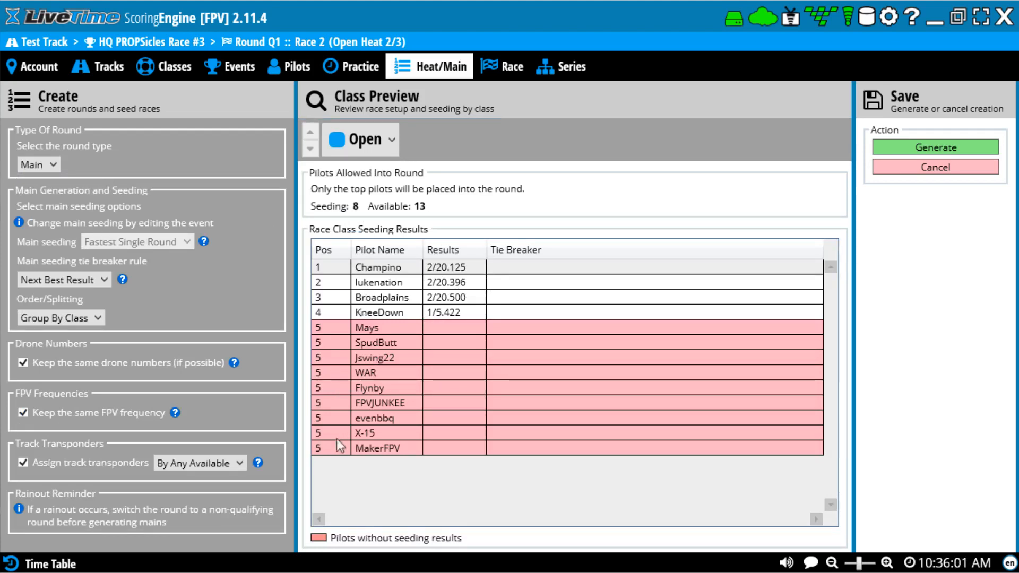
Check the Open class seeding results and the help for keeping the same FPV frequency, and generate the main round
left_click(380, 312)
left_click_drag(380, 310, 394, 268)
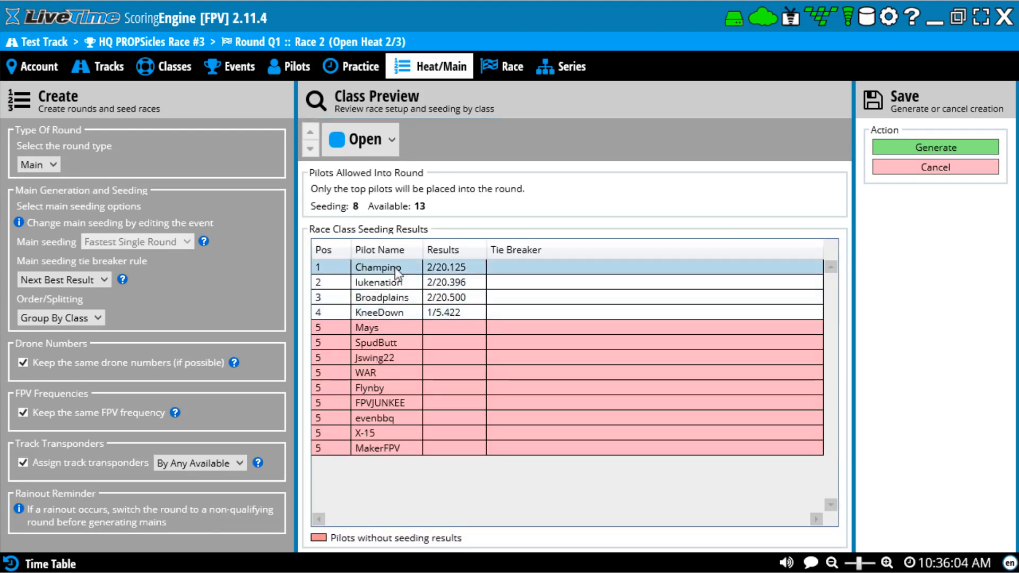
left_click(440, 308)
left_click_drag(383, 307, 387, 272)
left_click(392, 342)
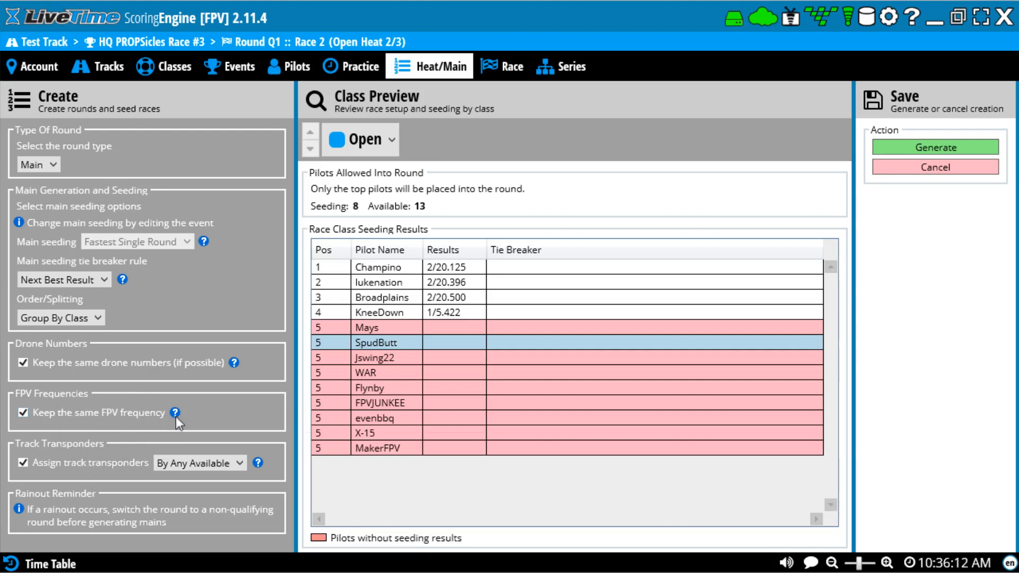
mouse_move(176, 415)
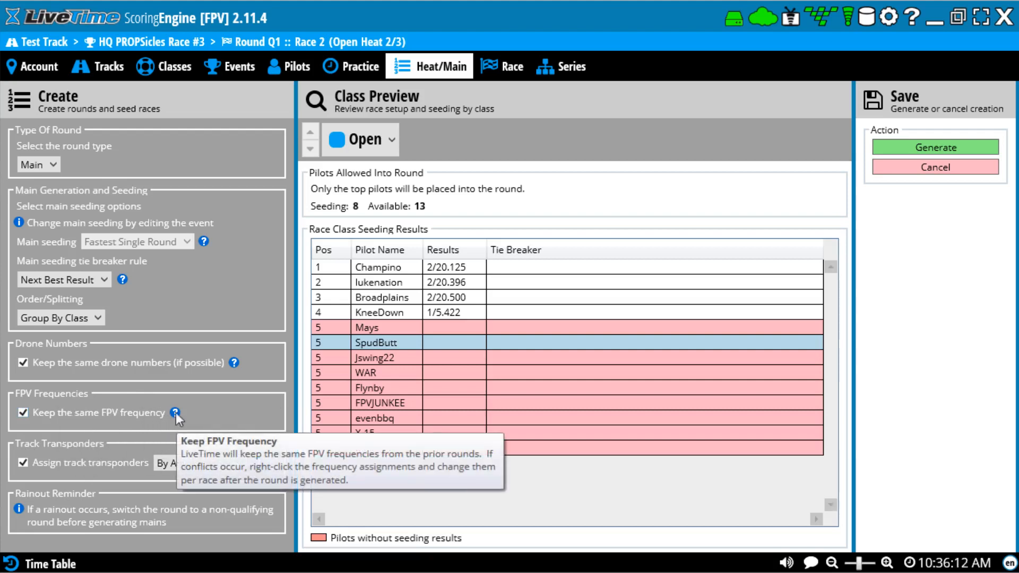
left_click(379, 313)
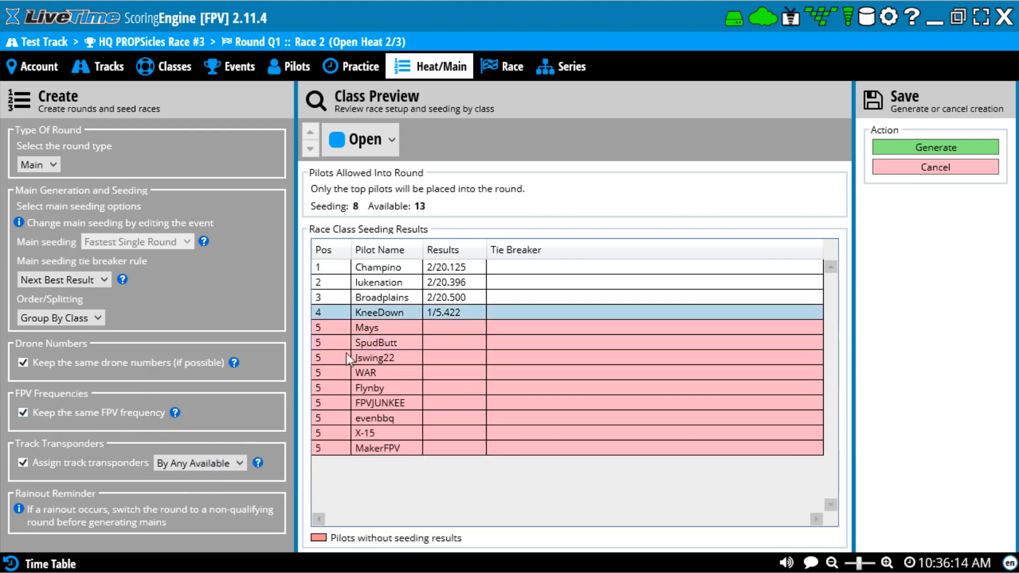
left_click(909, 149)
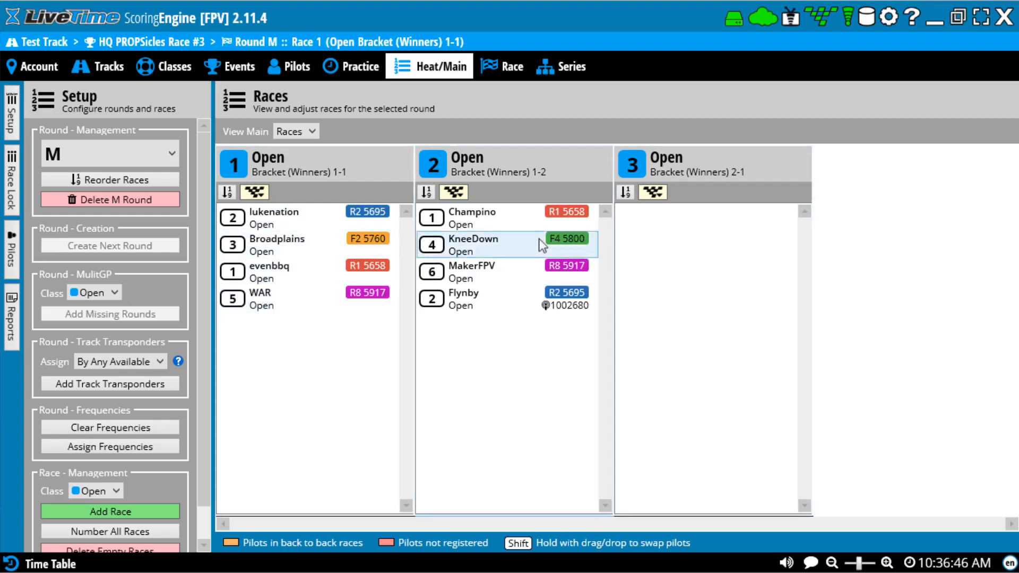
View round M's mains as a bracket for the Open class and return to the Races view
left_click(295, 131)
left_click(295, 165)
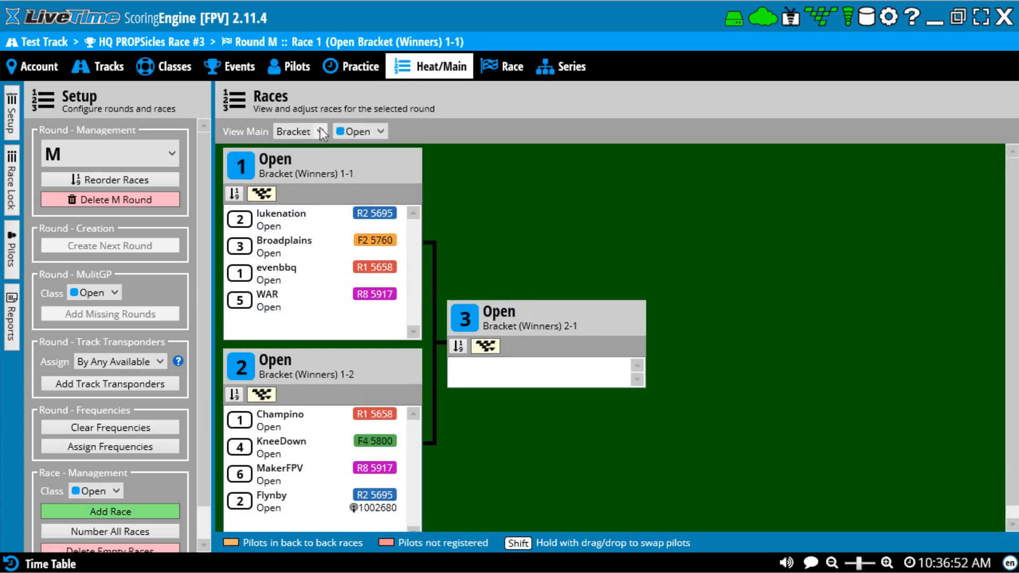
left_click(299, 131)
left_click(311, 153)
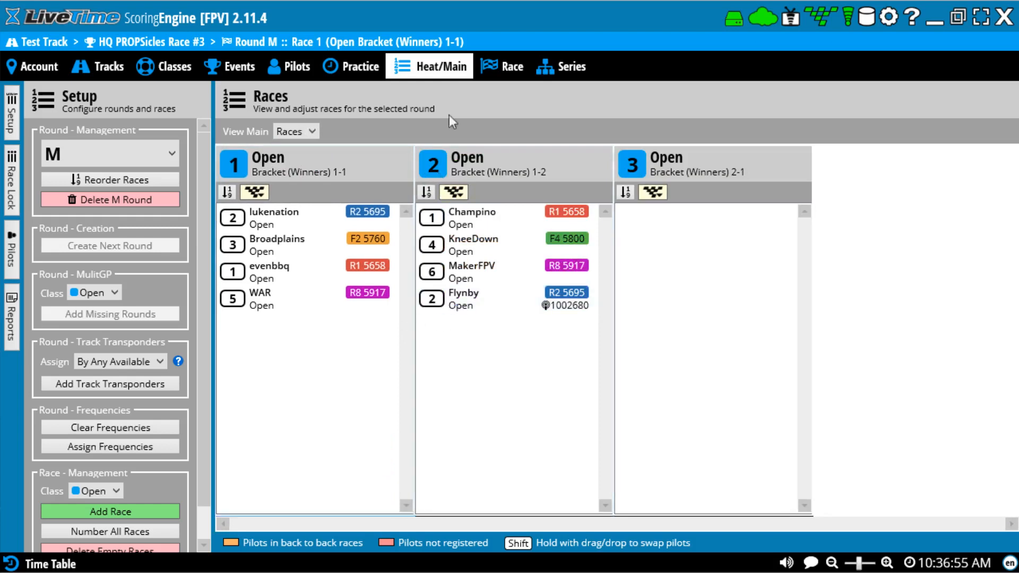
Open race control for round M, inspect Race 2, Bracket (Winners) 1-2, and switch back to Race 1
left_click(490, 74)
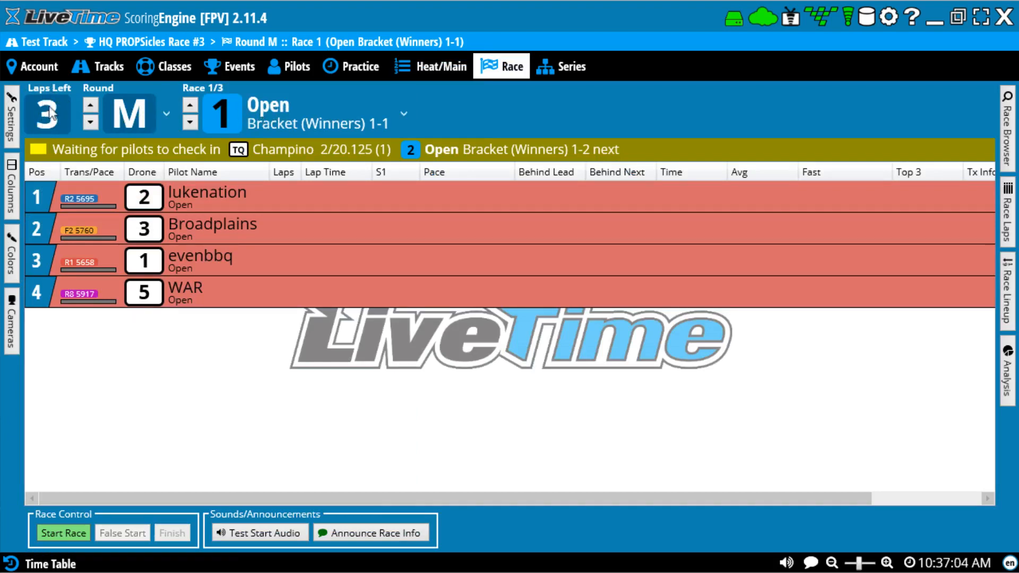
left_click(307, 109)
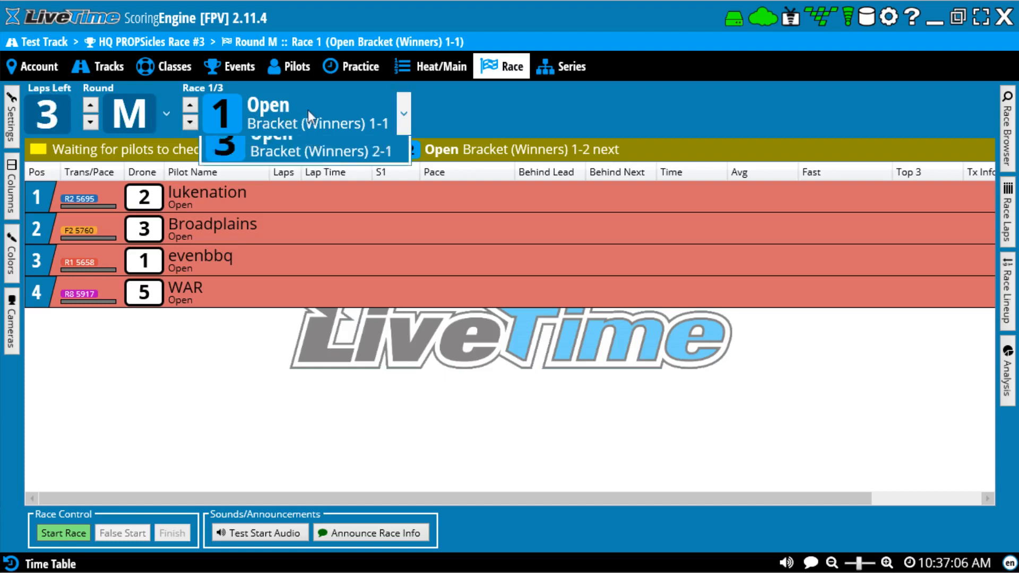
left_click(314, 205)
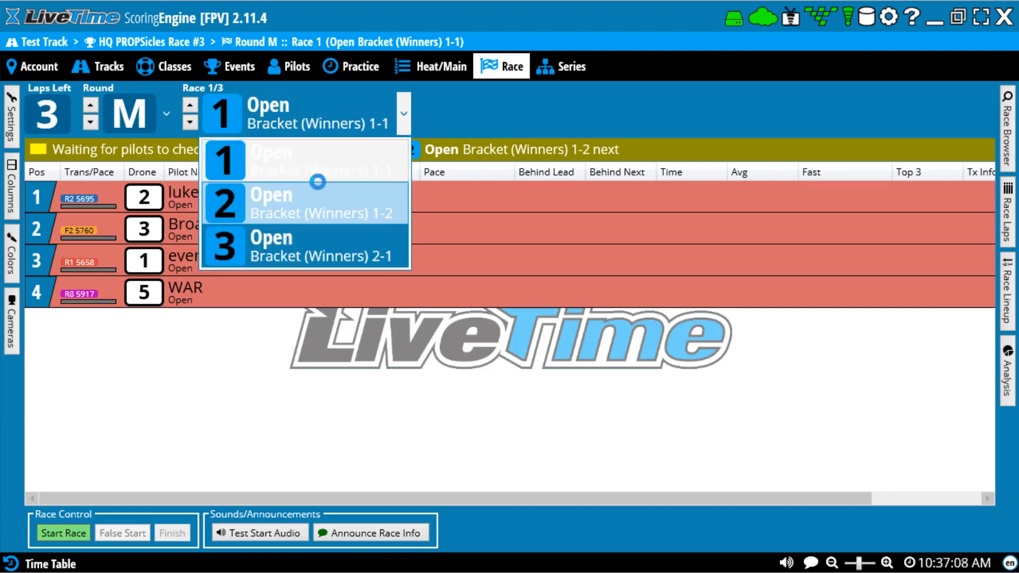
left_click(318, 112)
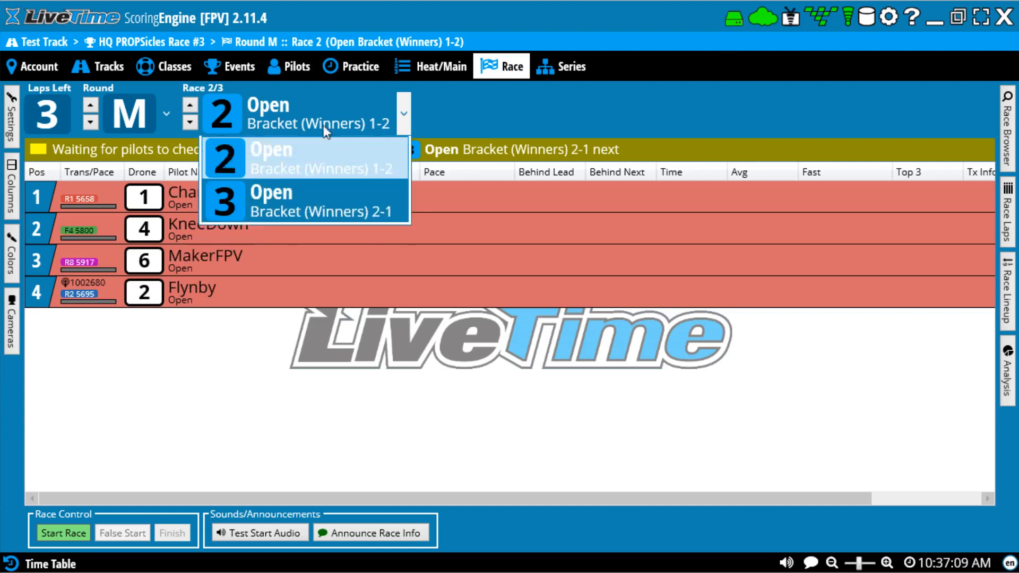
left_click(307, 154)
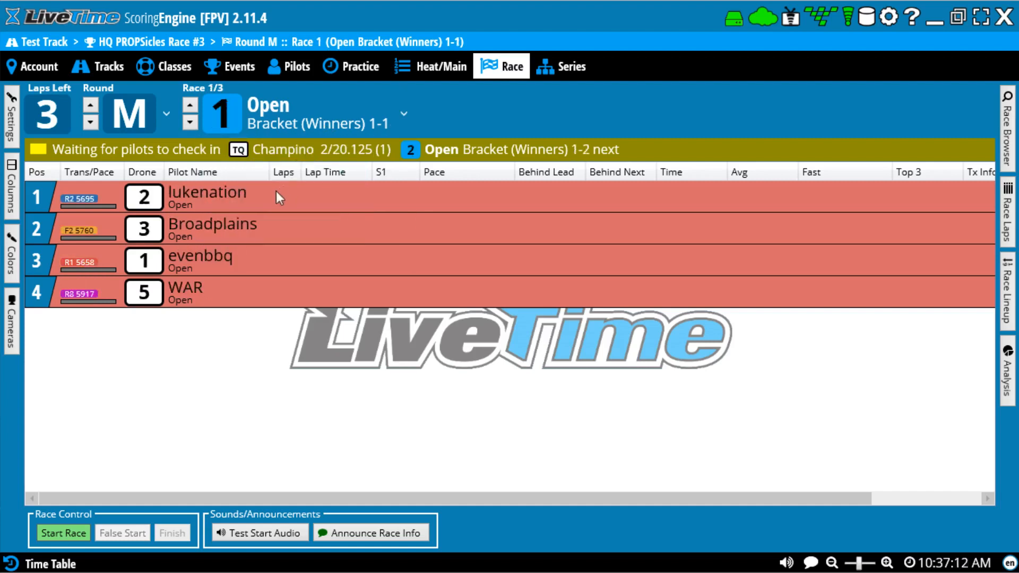